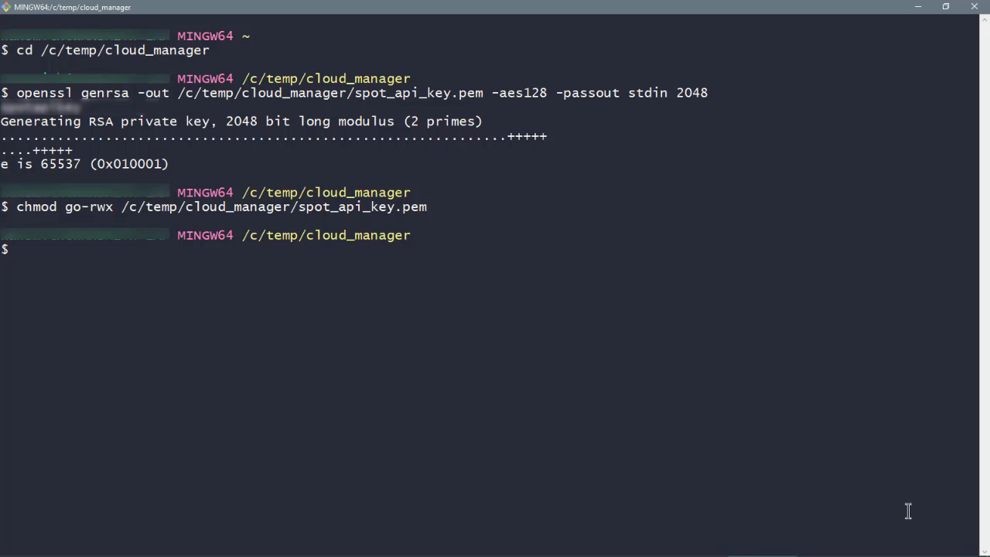
Export spot_api_key_public.pem from spot_api_key.pem with openssl rsa -pubout, entering the key's passphrase
text(openssl rsa -pubout )
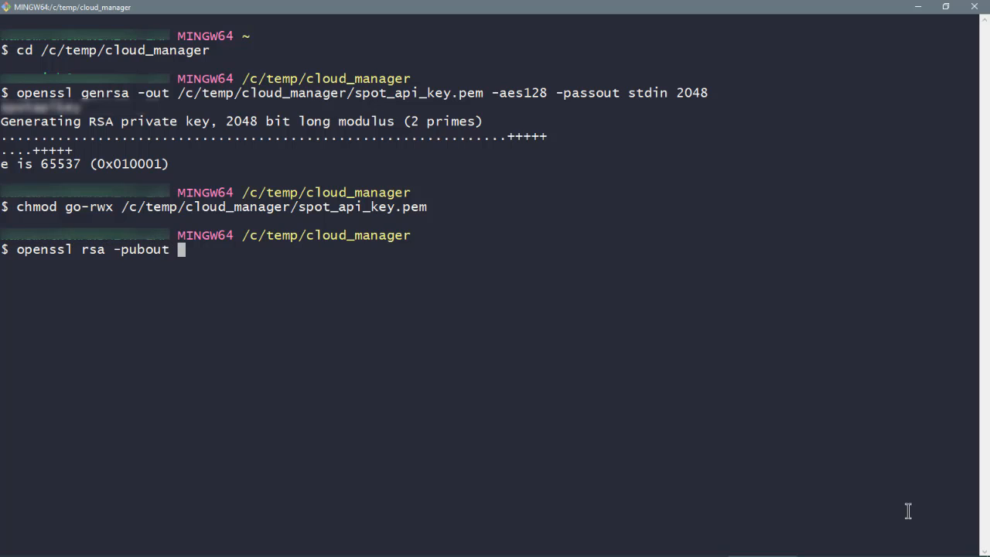
text(-in /c/temp/cloud_manager)
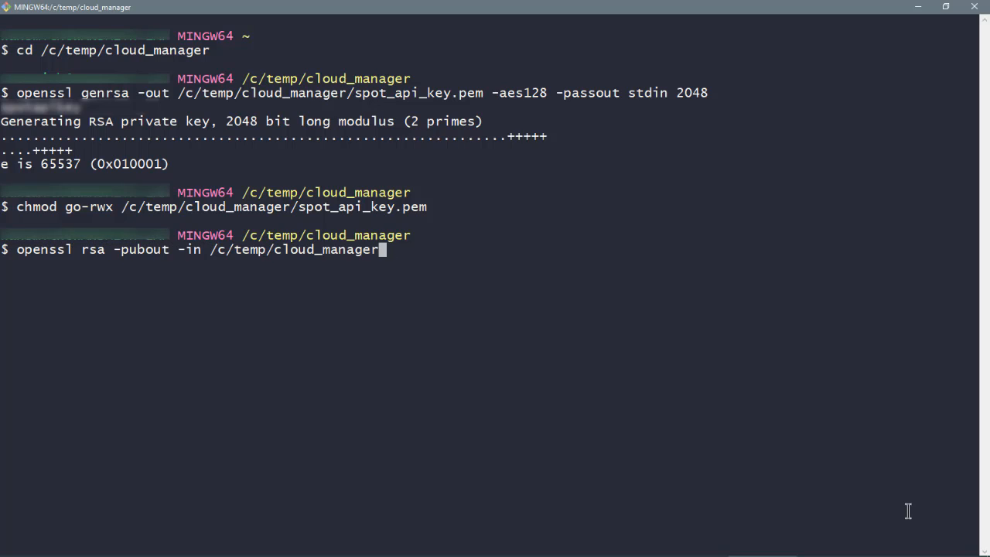
text(/spot_api_key.pem)
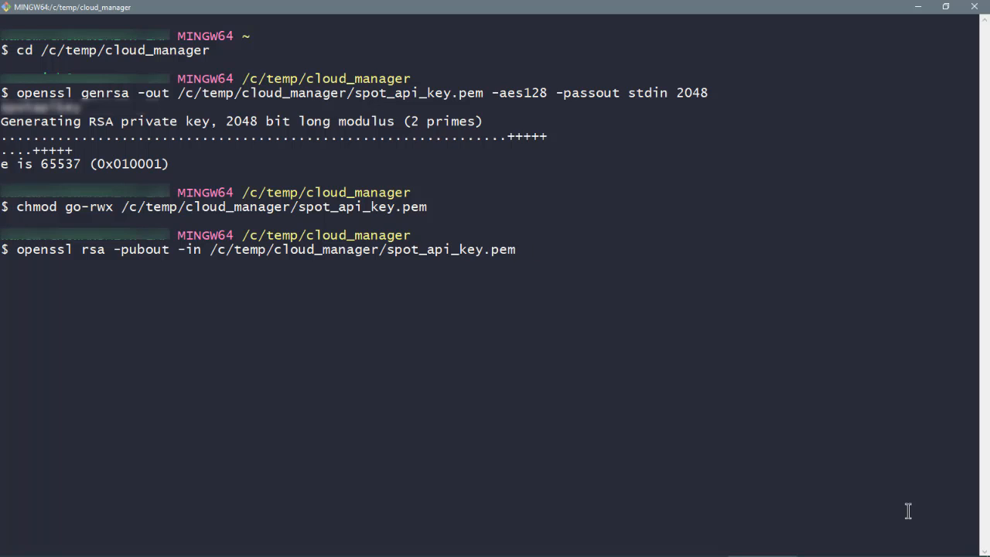
text( -out /c/temp/cloud_manager/spot)
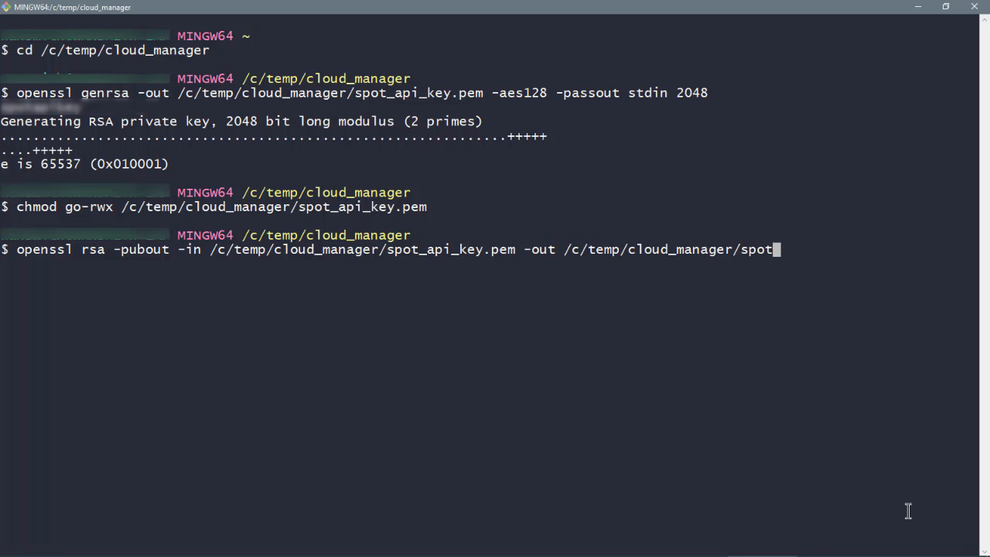
text(_api_key_public.)
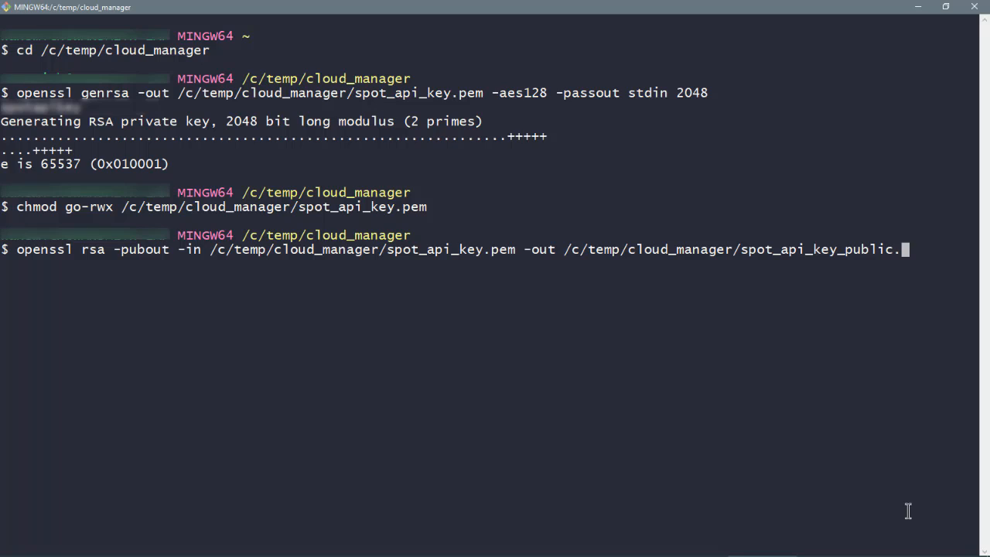
text(pem -passin stdi)
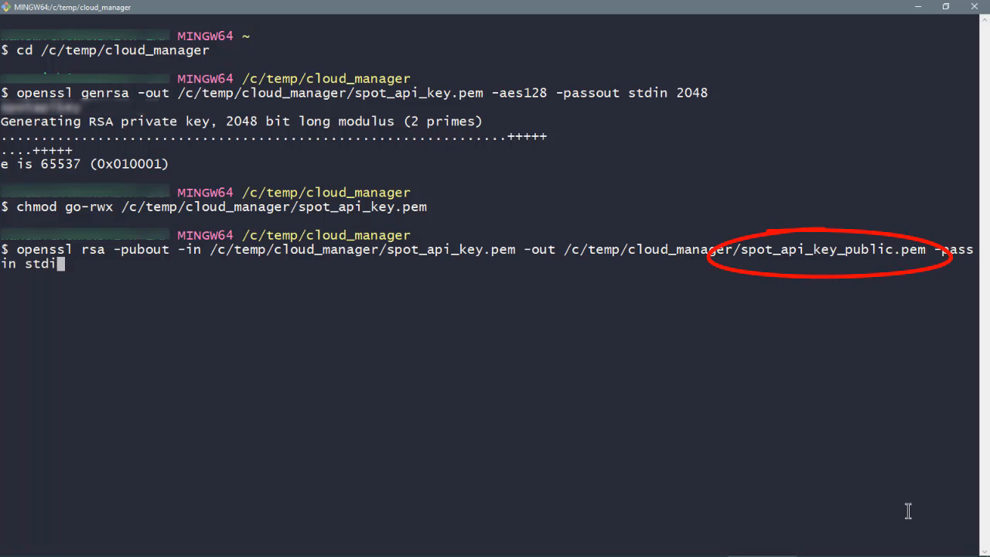
text(n)
key(Return)
text(••••••••••)
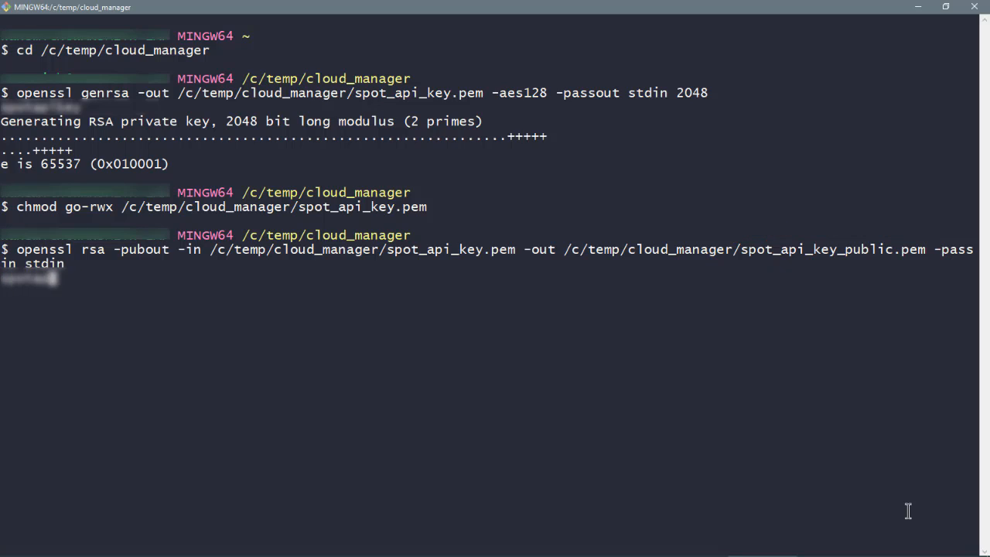
key(Return)
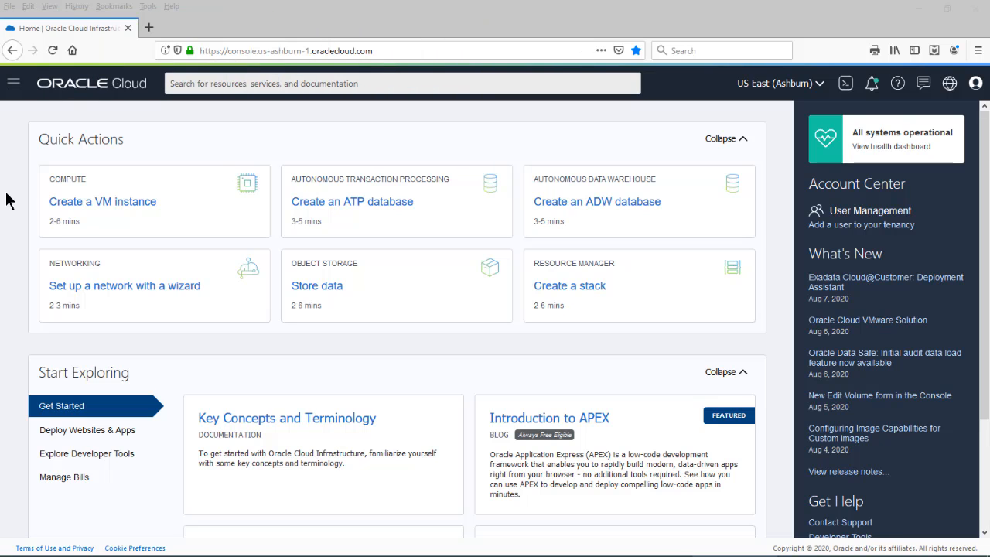
Under Identity > Users, start a user named cmadmin_spotlight described 'Cloud Manager administrative user'
click(13, 83)
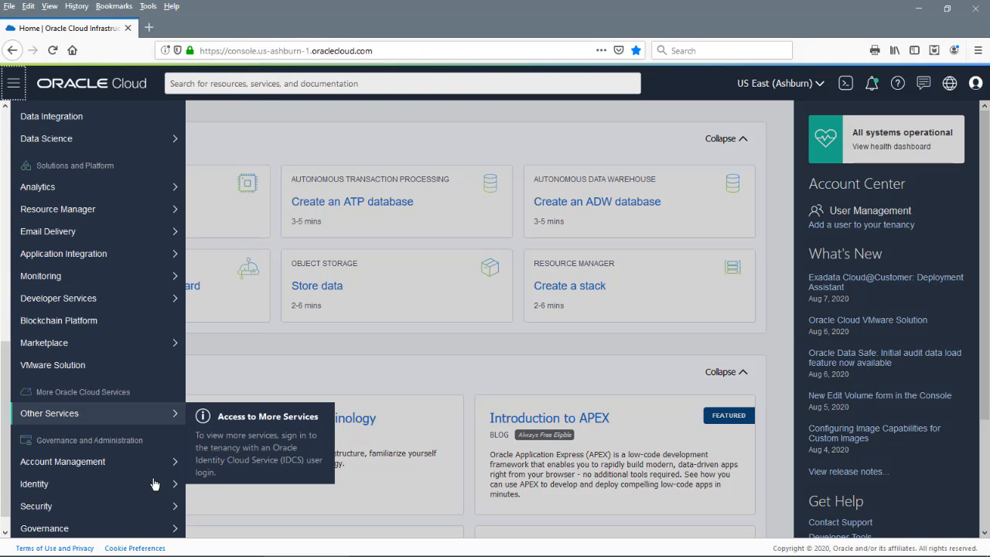
mouse_move(116, 484)
click(216, 378)
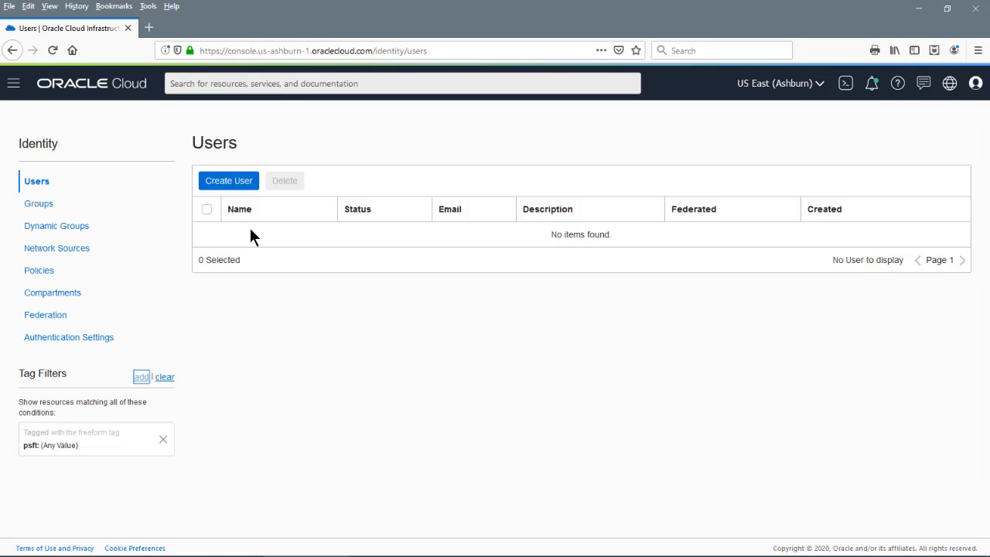
click(224, 181)
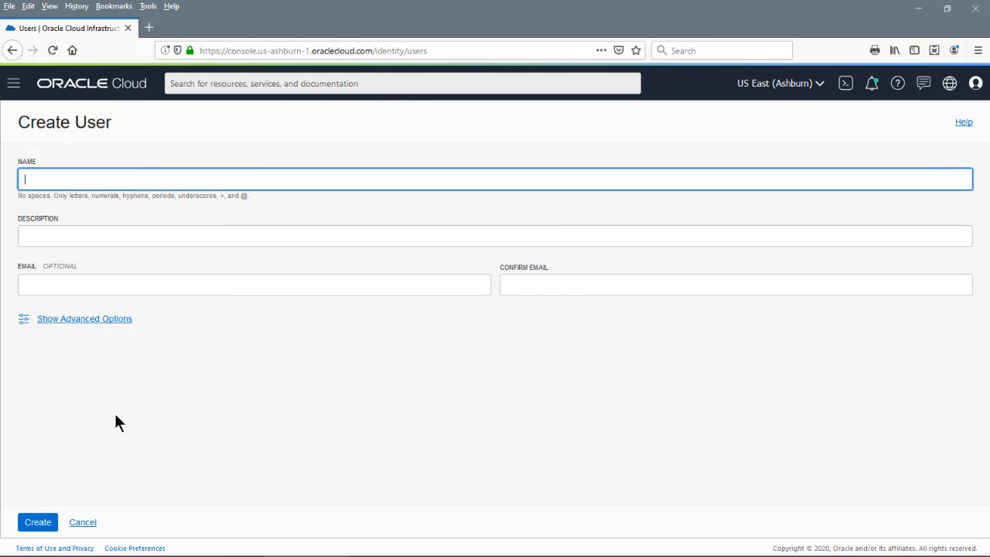
text(cmadmin_spotlight)
key(Tab)
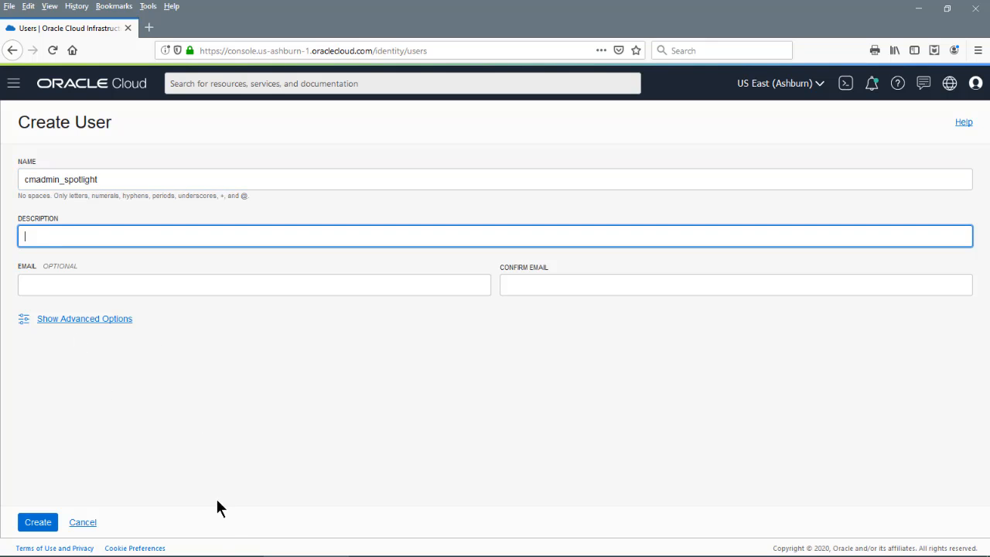
text(Cloud Manager administra)
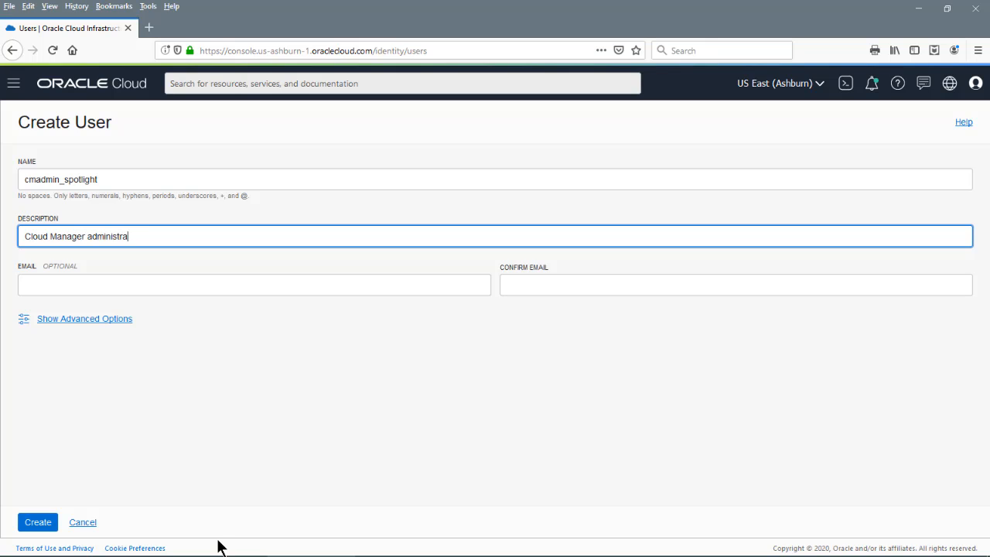
text(tive user)
Add the free-form tag psft = infodev and create the user
click(104, 320)
click(362, 412)
text(p)
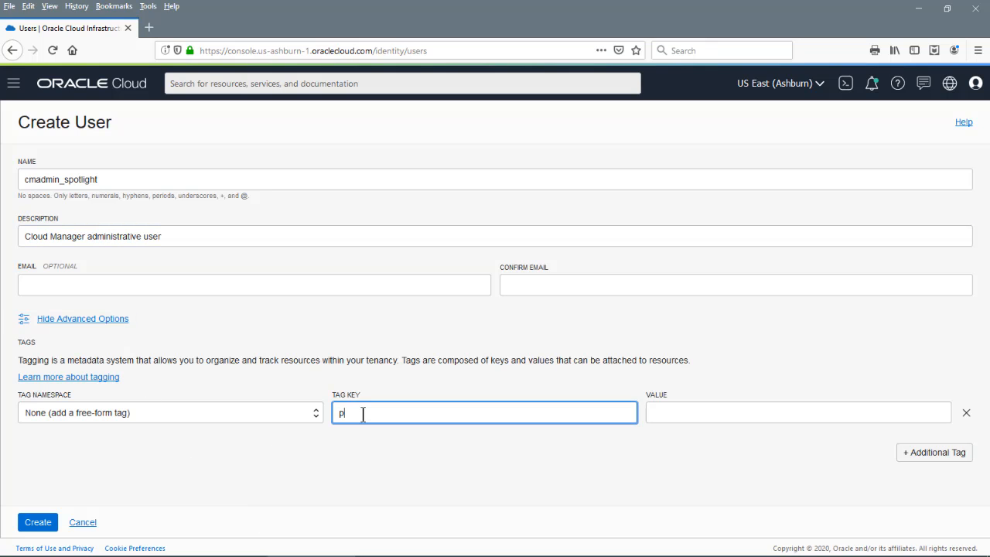
text(sft)
click(673, 414)
text(infode)
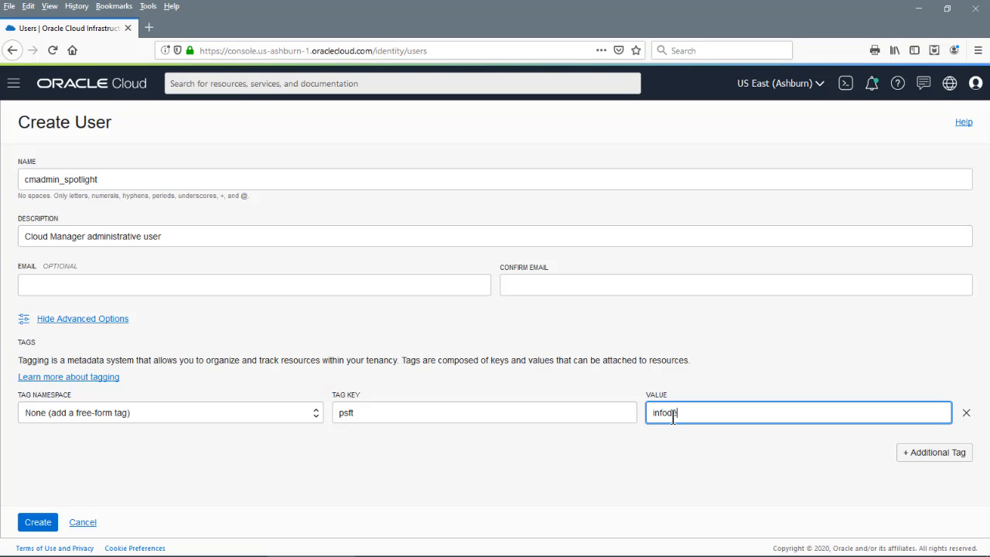
text(v)
click(53, 322)
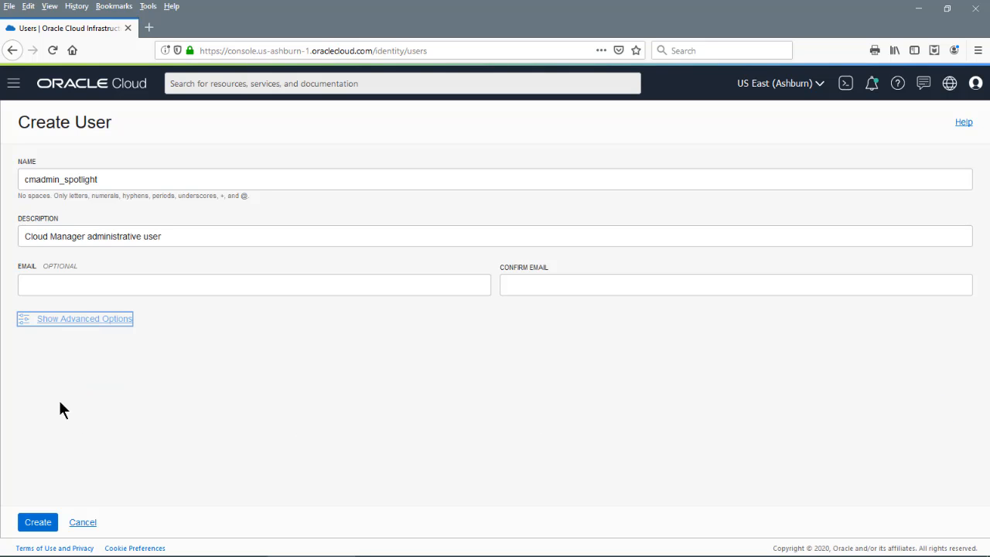
click(39, 524)
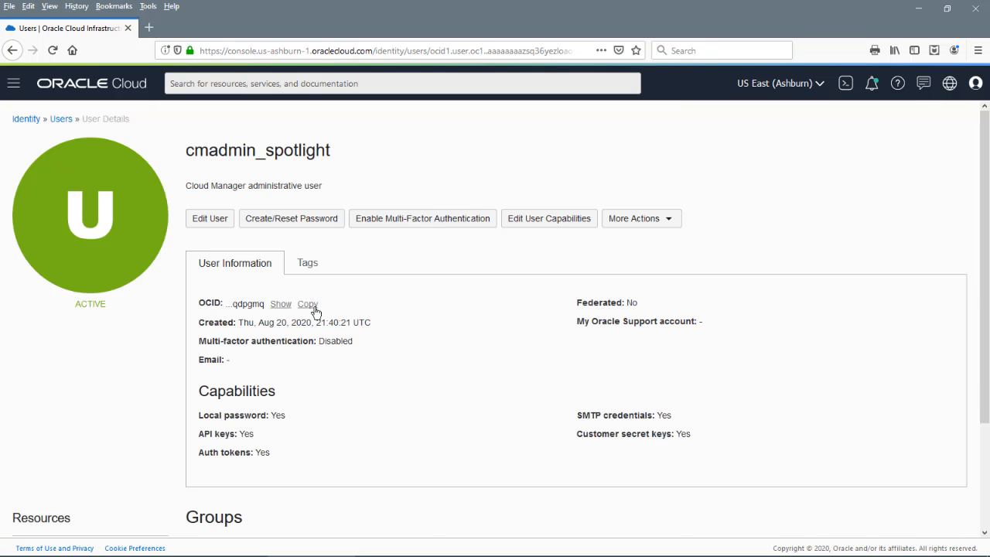
Copy the user's OCID into the notes file under a 'User OCID' heading
click(309, 304)
key(alt+Tab)
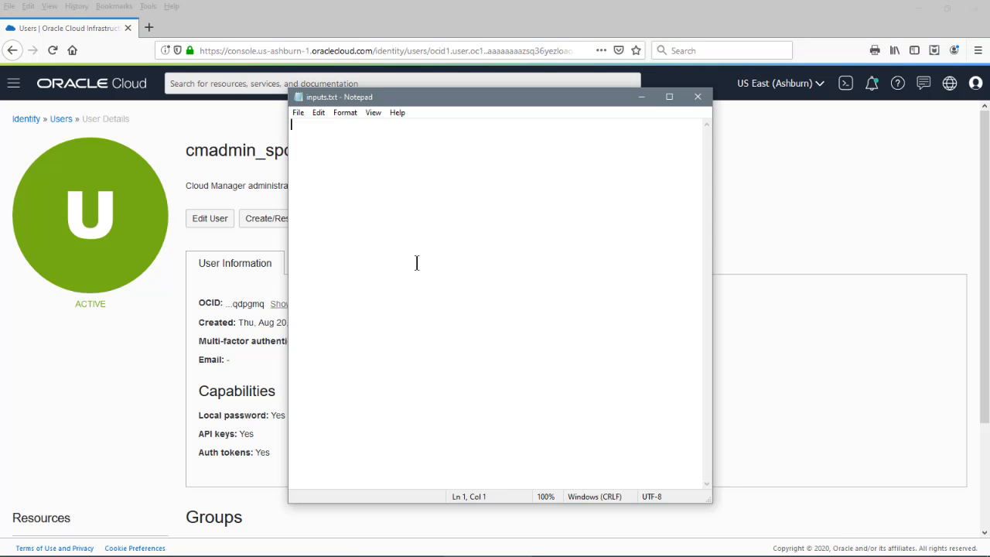
text(User OCID)
key(Return)
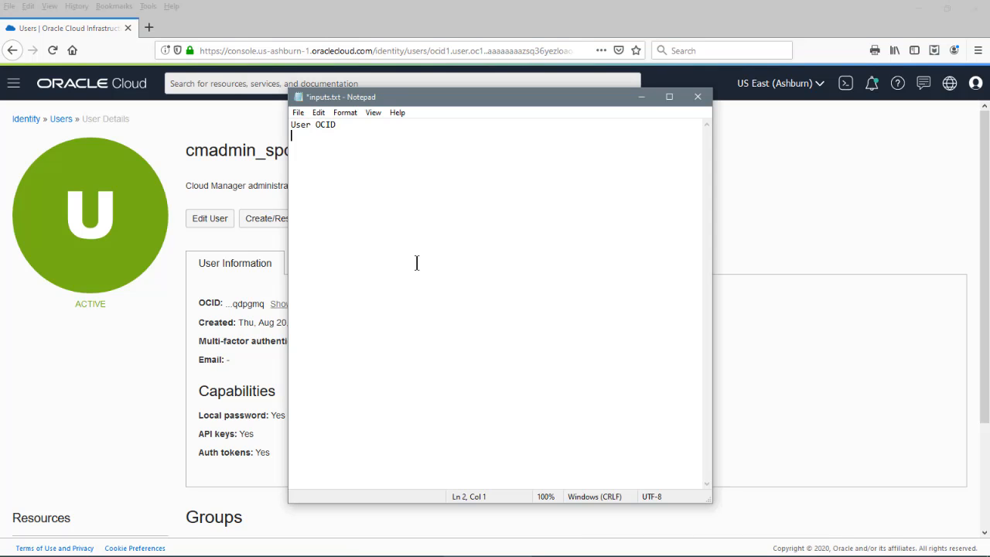
text(ocid1.user.oc1..aaaaaaaazsq36yezloaor7b4qjtcsedqldne3xdh4zrdpzyflif5gdqdpgmq)
key(Return)
key(Return)
click(641, 97)
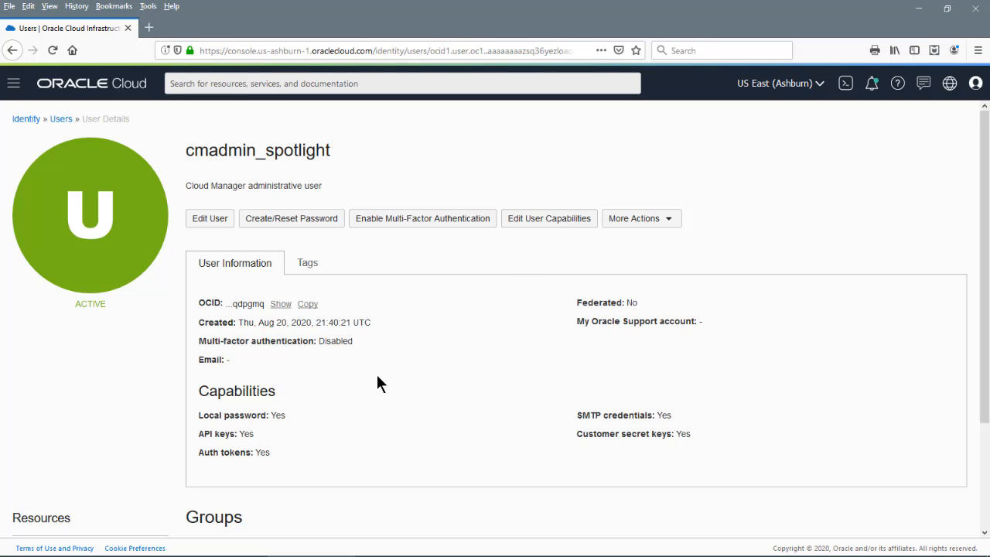
Paste the public key from Notepad as a new API key for cmadmin_spotlight, then return to Users
scroll(377, 376, down, 3)
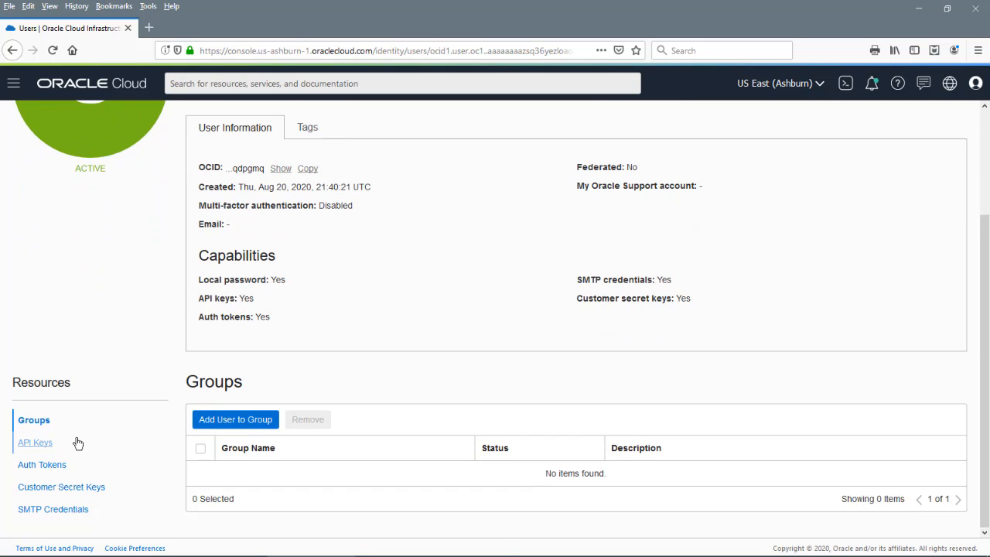
click(49, 447)
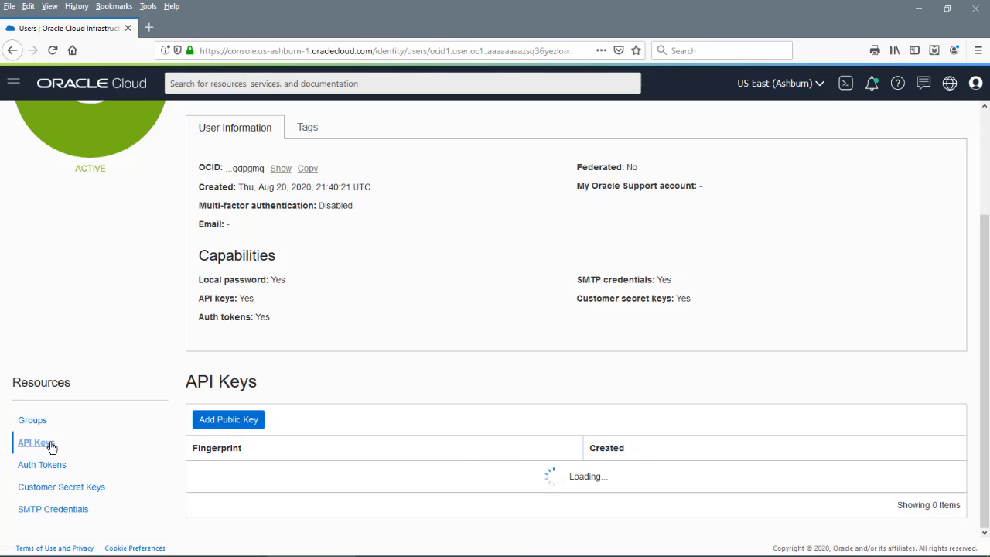
click(207, 424)
key(alt+Tab)
key(ctrl+a)
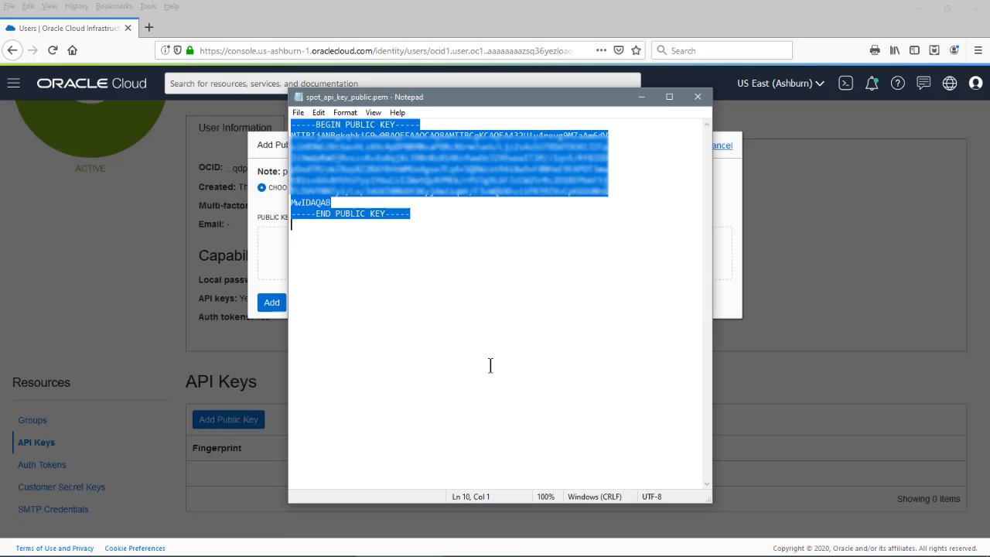
click(640, 97)
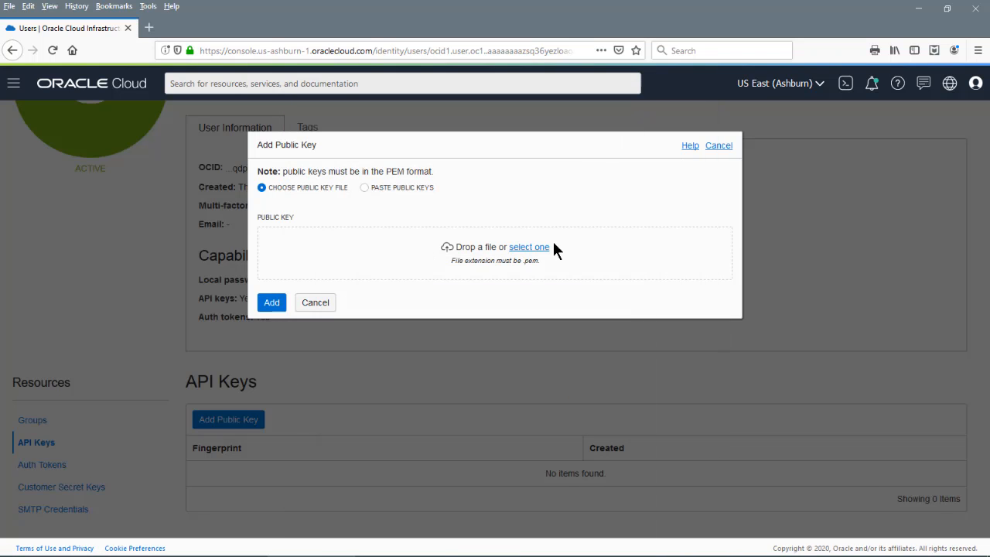
click(364, 188)
click(360, 278)
key(ctrl+v)
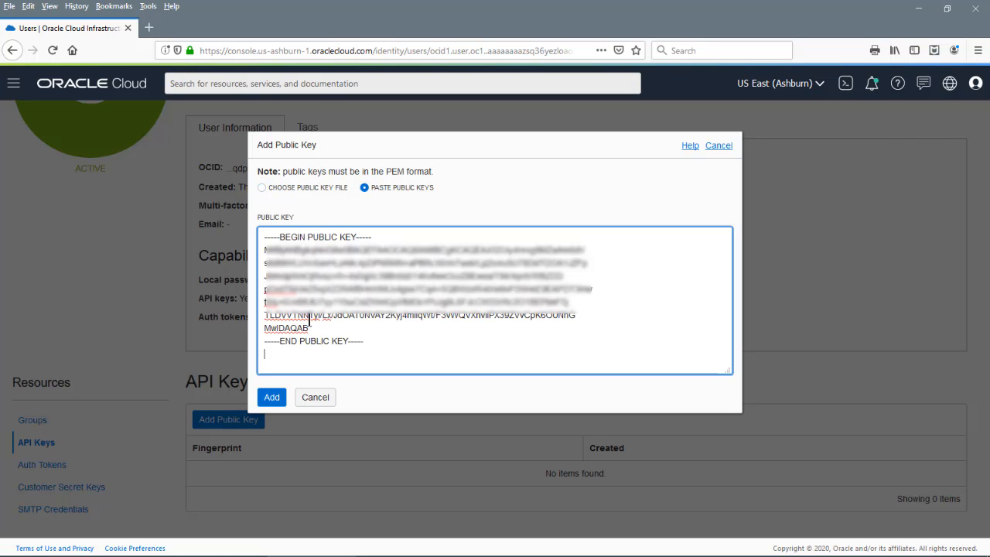
click(272, 402)
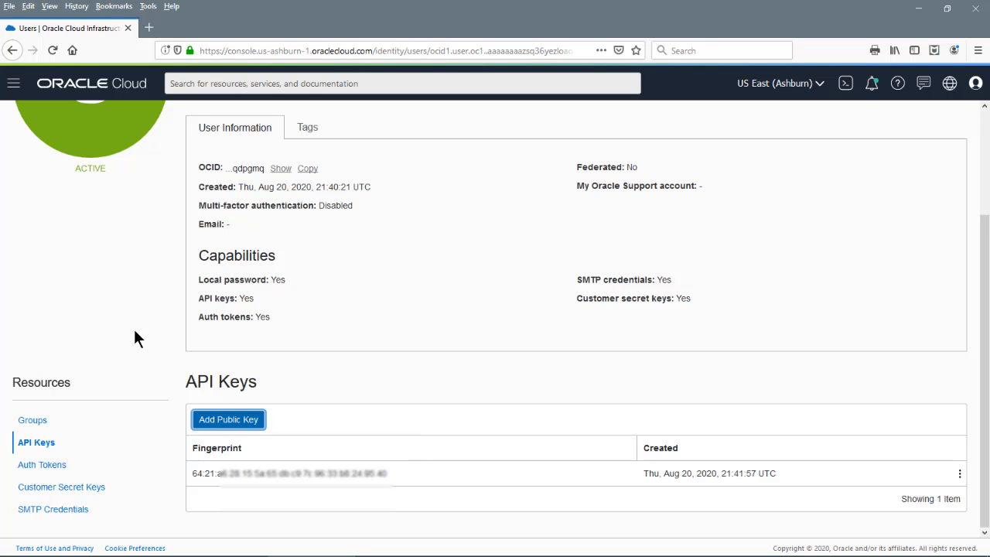
scroll(134, 332, up, 3)
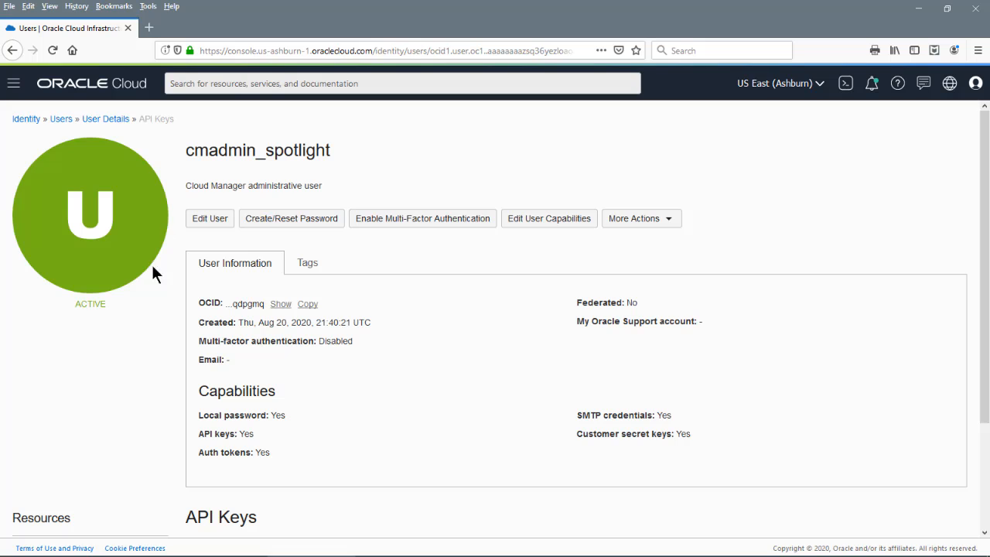
click(60, 119)
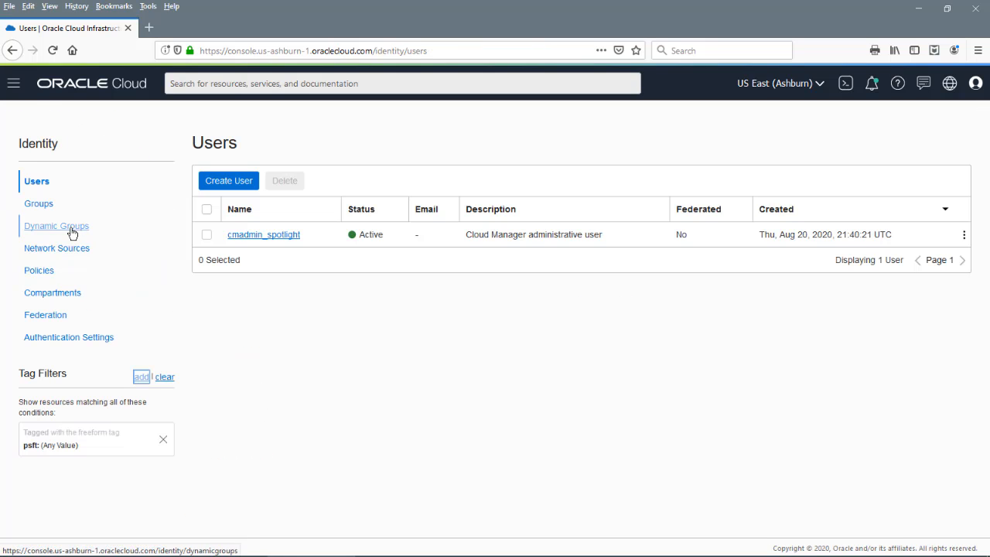
Create group cmgroup_spotlight, described 'Cloud Manager group for spotlight demonstration', tagged psft = infodev
click(35, 205)
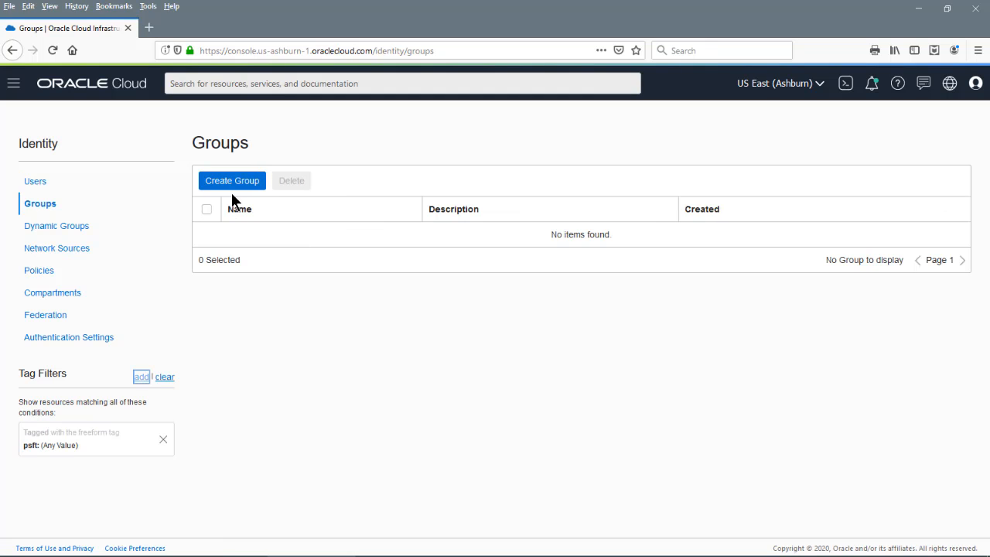
click(229, 183)
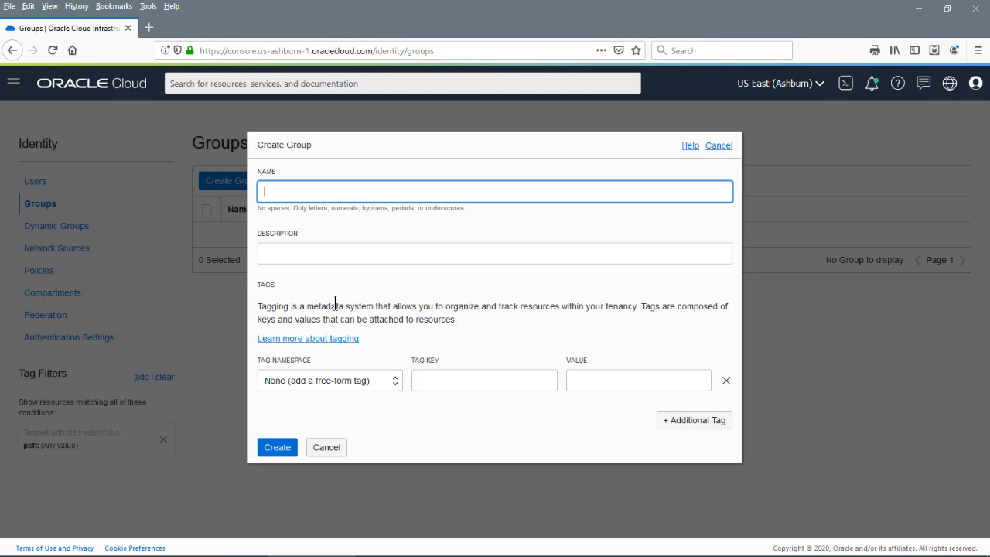
text(cmgroup_spotlight)
click(324, 255)
text(Cloud Manager)
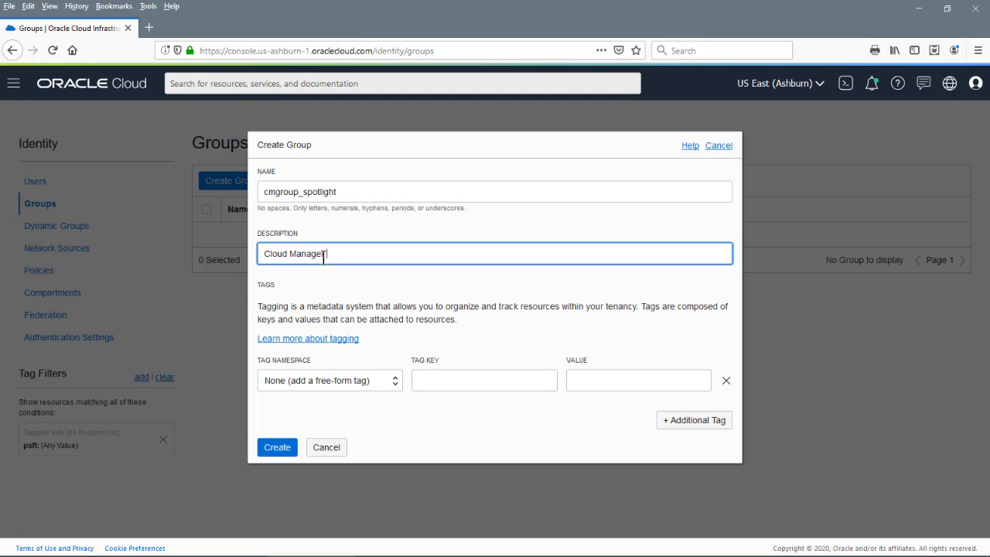
text( group for spotlight demonstration)
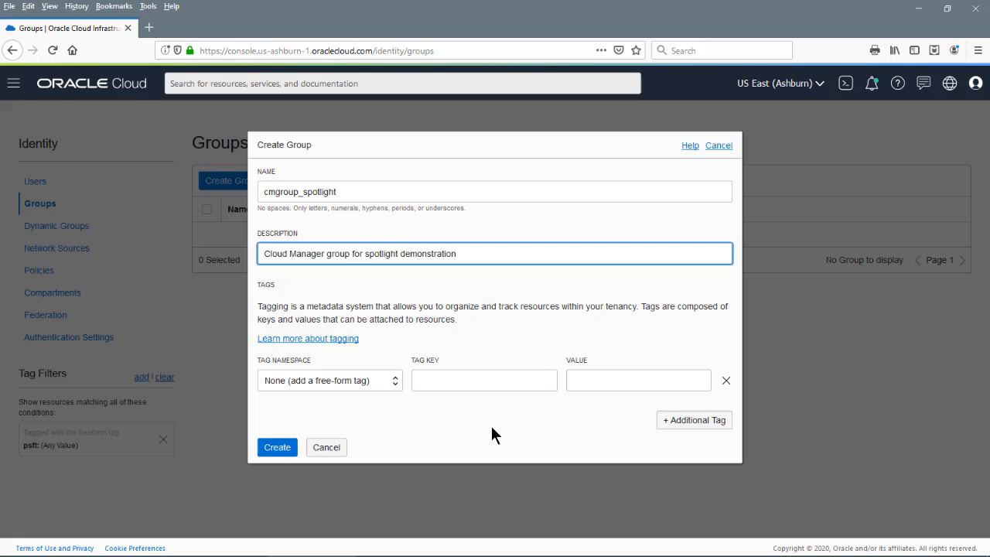
click(461, 380)
text(psft)
key(Tab)
text(infodev)
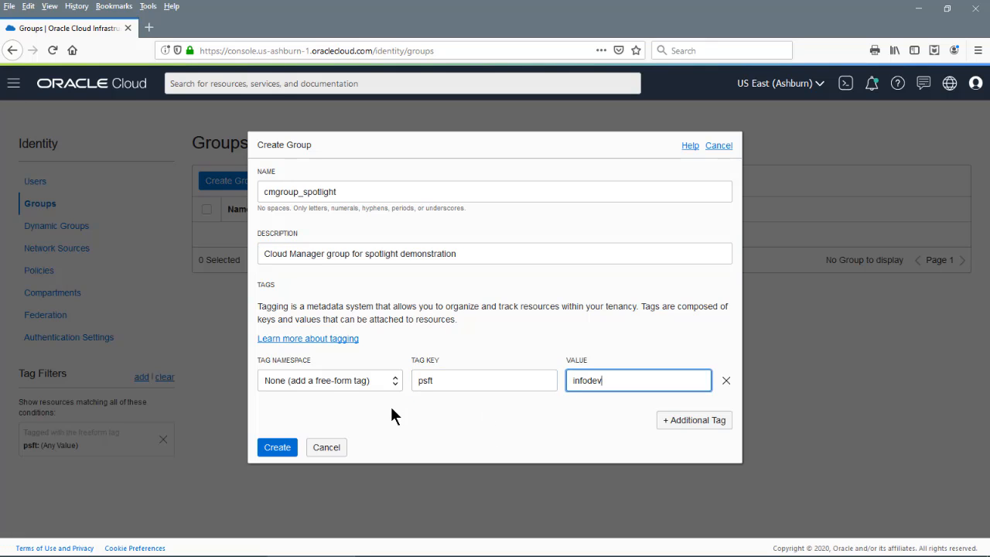
click(276, 447)
View cmgroup_spotlight's details, try adding a user, then go back to the Groups list
click(964, 233)
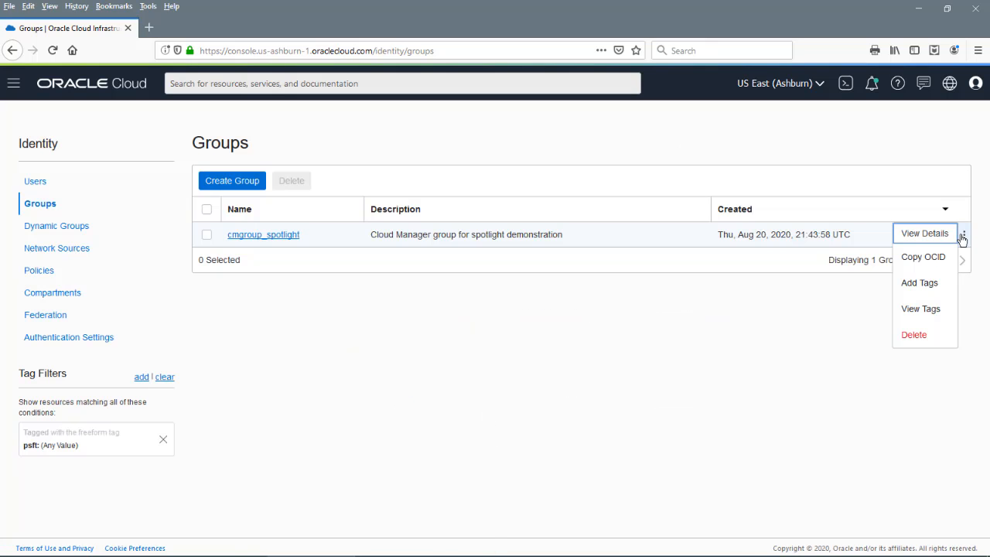
click(923, 233)
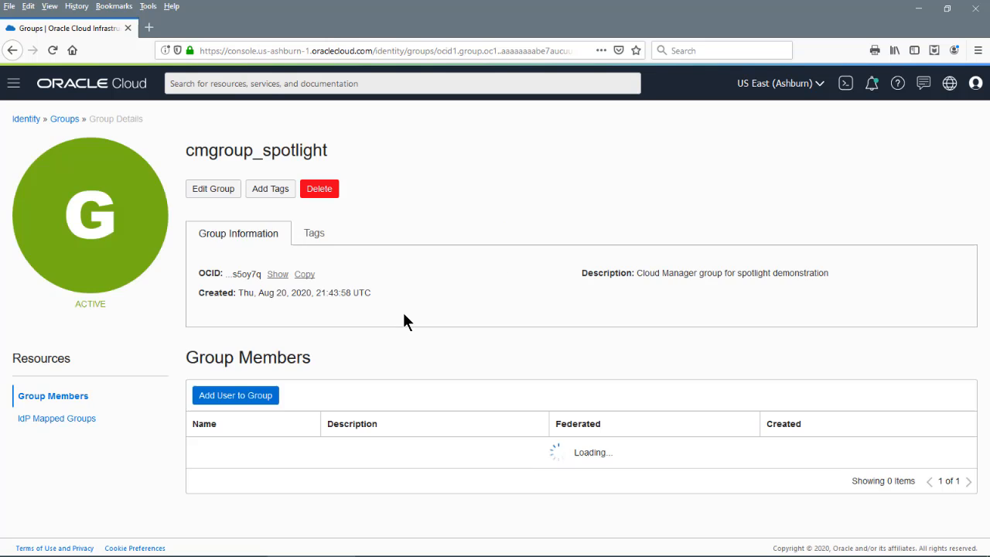
click(213, 401)
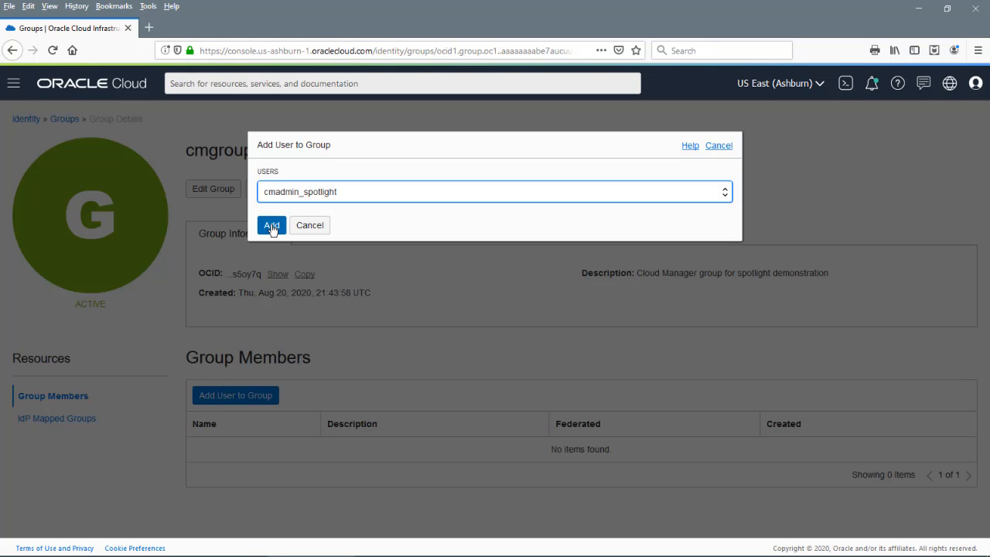
click(271, 225)
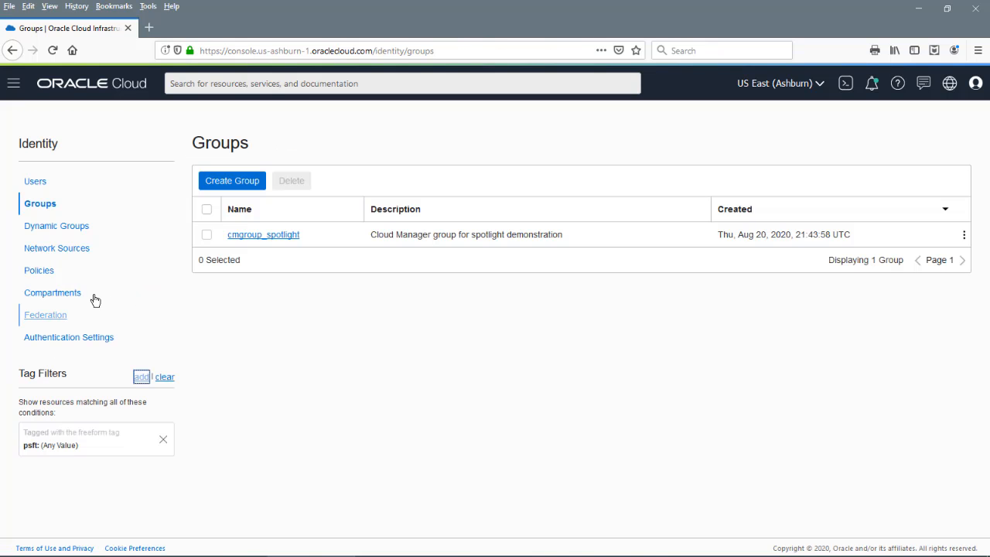
Create compartment_spotlight, described 'Compartment for Cloud Manager spotlight demonstration', tagged psft = infodev
click(66, 299)
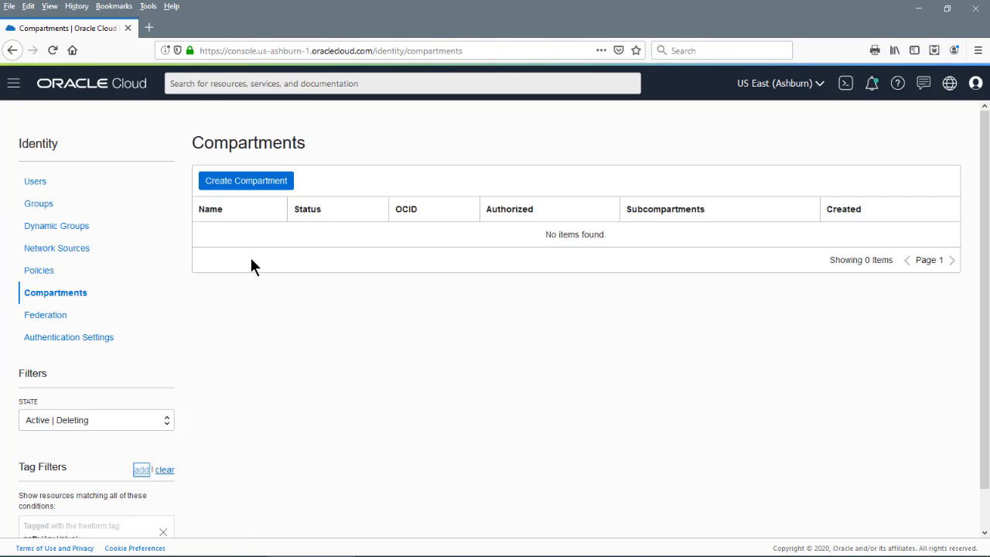
click(225, 184)
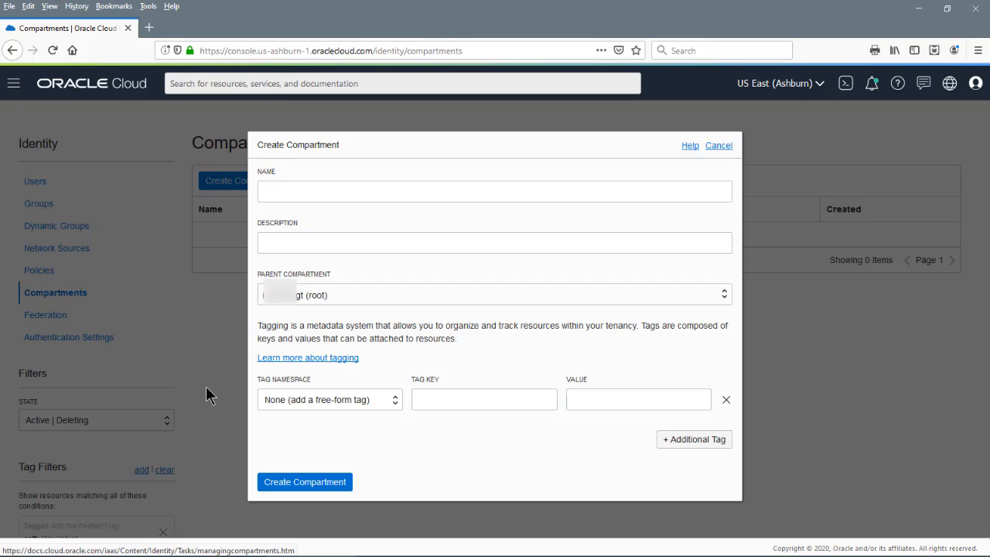
text(compartment_spotlight)
key(Tab)
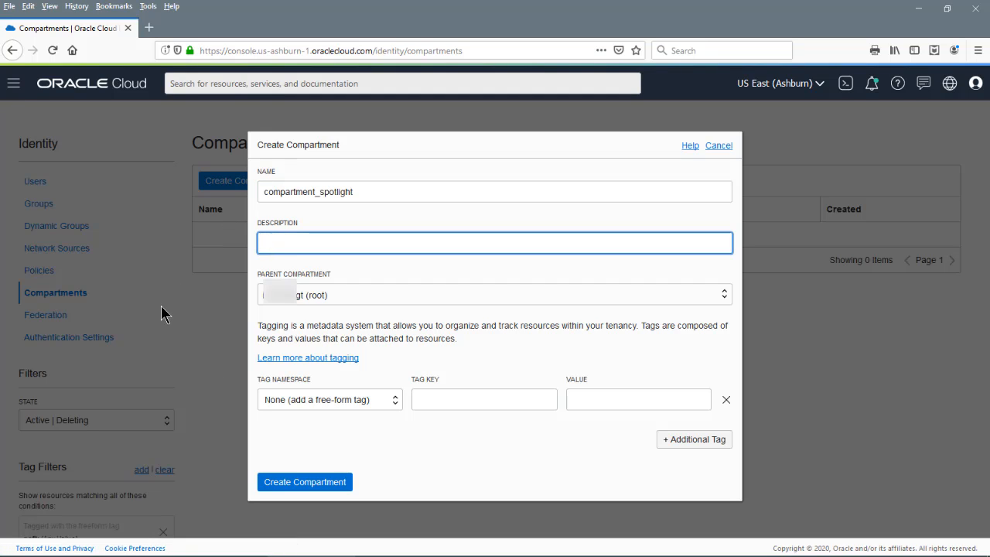
text(Compartment for Cloud Manager spotlight demonstr)
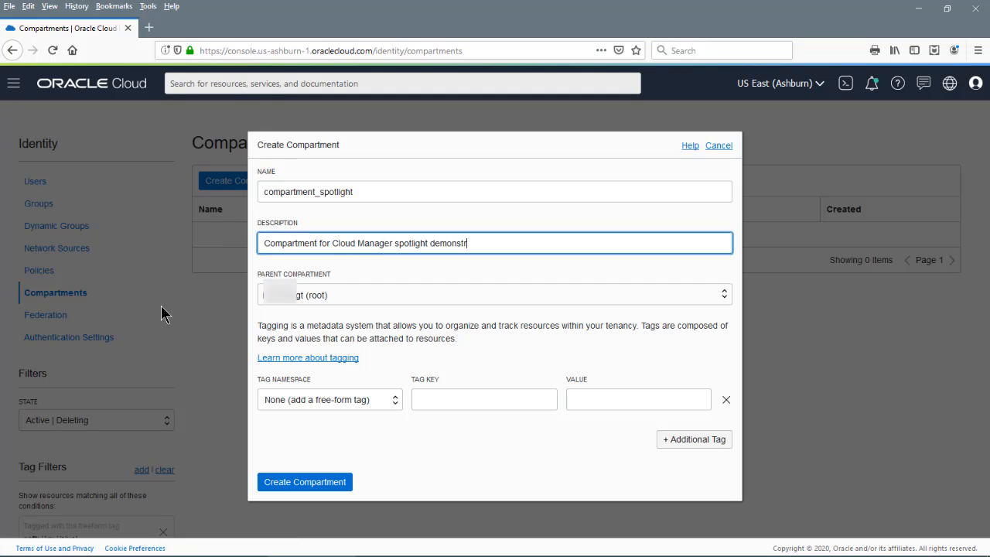
text(ation)
click(421, 399)
text(psft)
click(576, 399)
text(infodev)
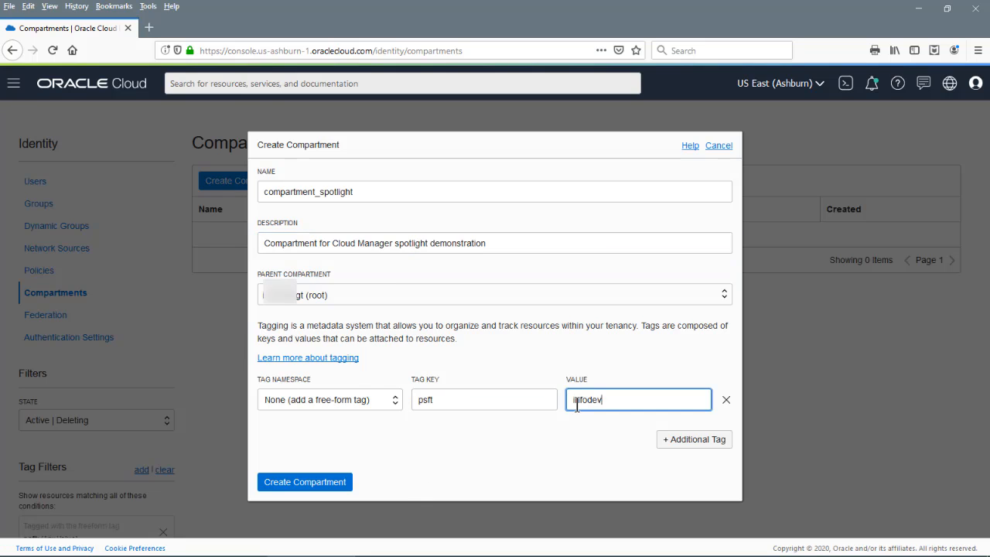
click(314, 482)
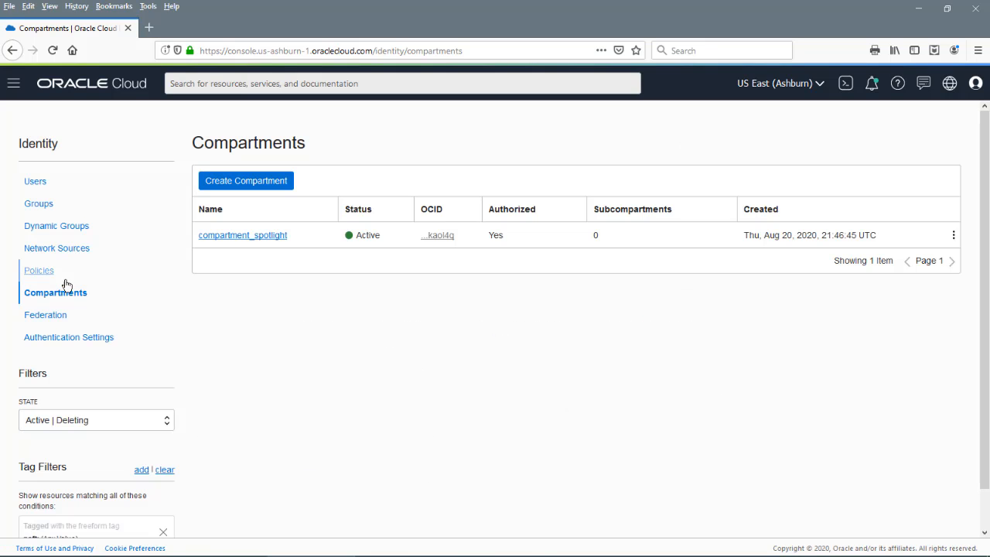
click(44, 274)
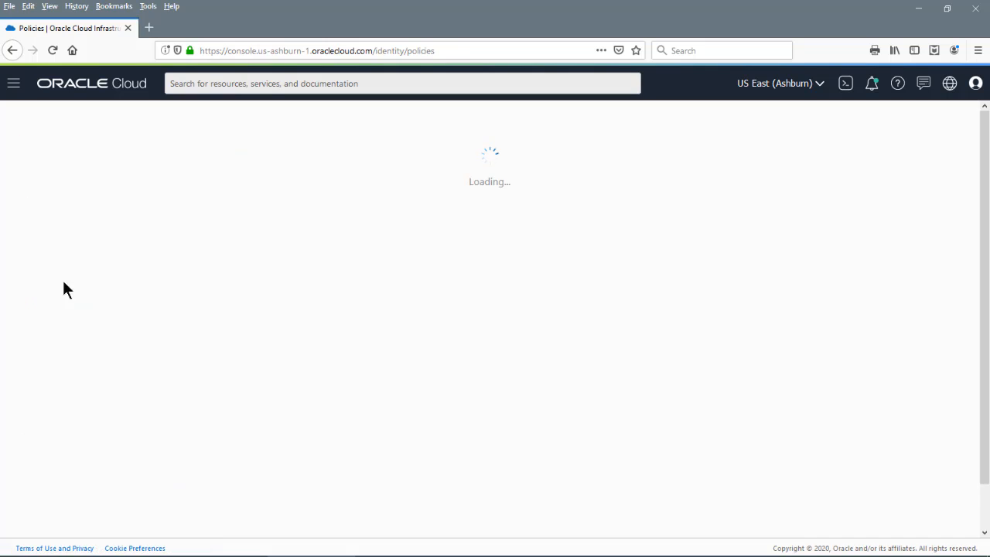
Begin a policy named policies_spotlight described 'Manage resources for Cloud Manager spotlight demonstration'
click(236, 182)
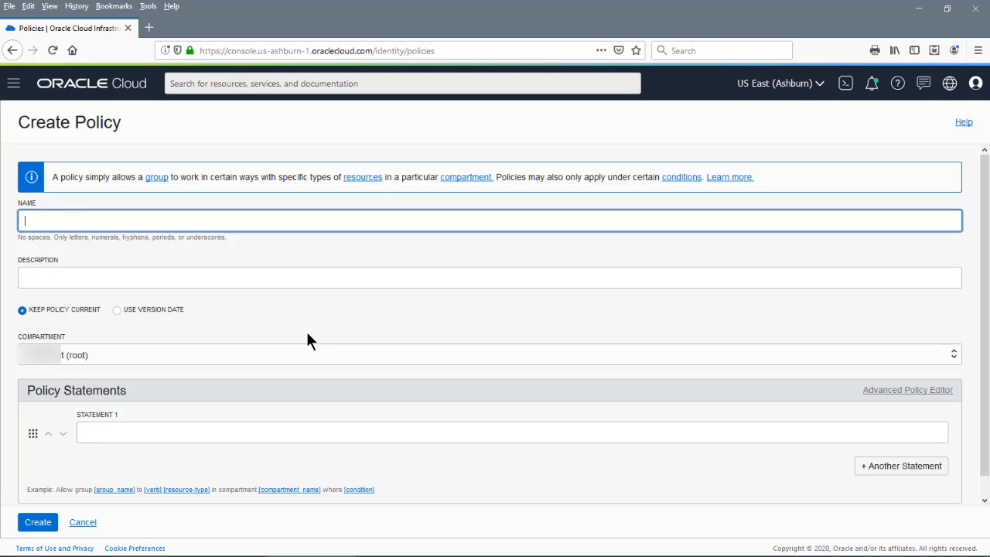
text(policies_spoti)
text(ight)
click(41, 278)
text(Manage resour)
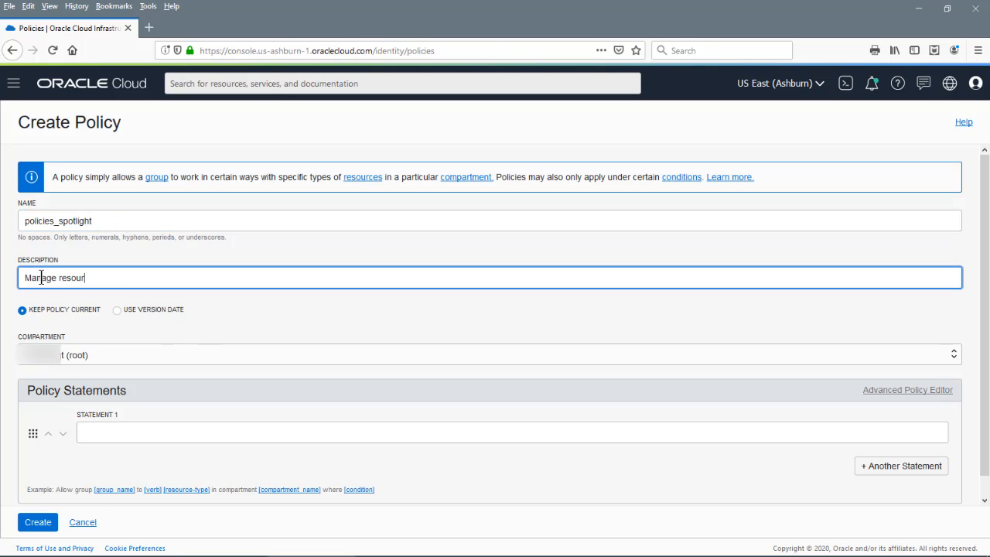
text(ces for Cloud Manager spotlight demonstration)
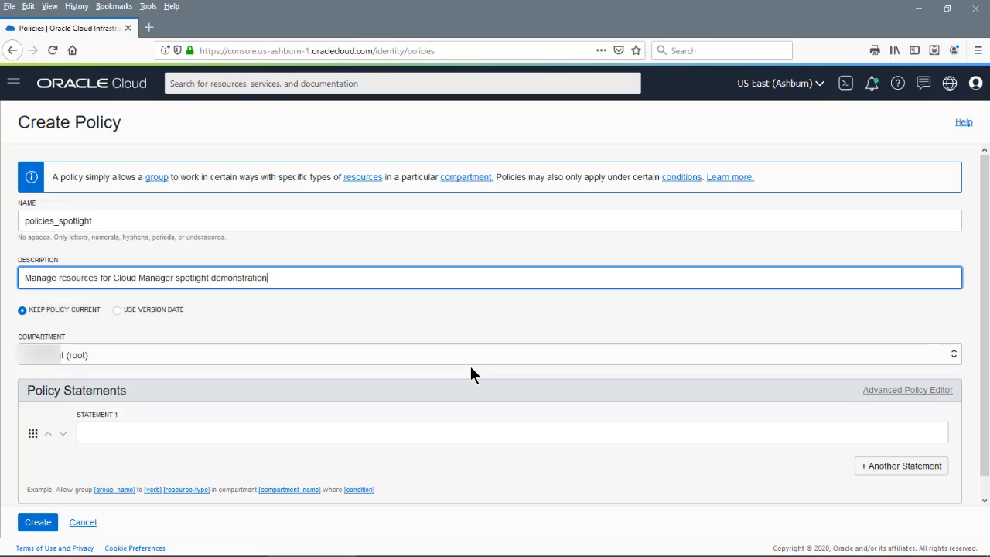
Create the policy with cmgroup_spotlight statements: manage compartment_spotlight, read tenancy, manage App-catalog-listing
click(290, 431)
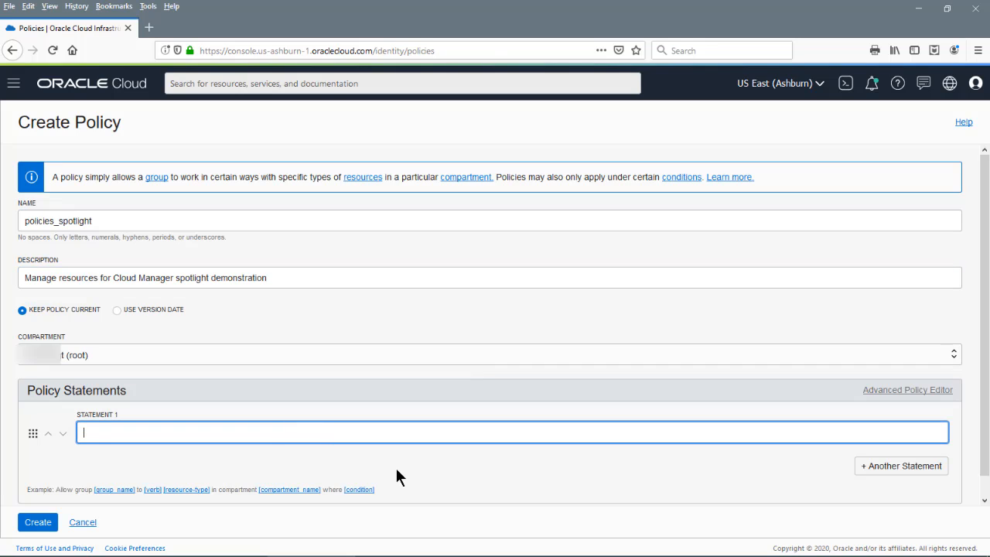
text(Allow group cmgroup_spotlight to)
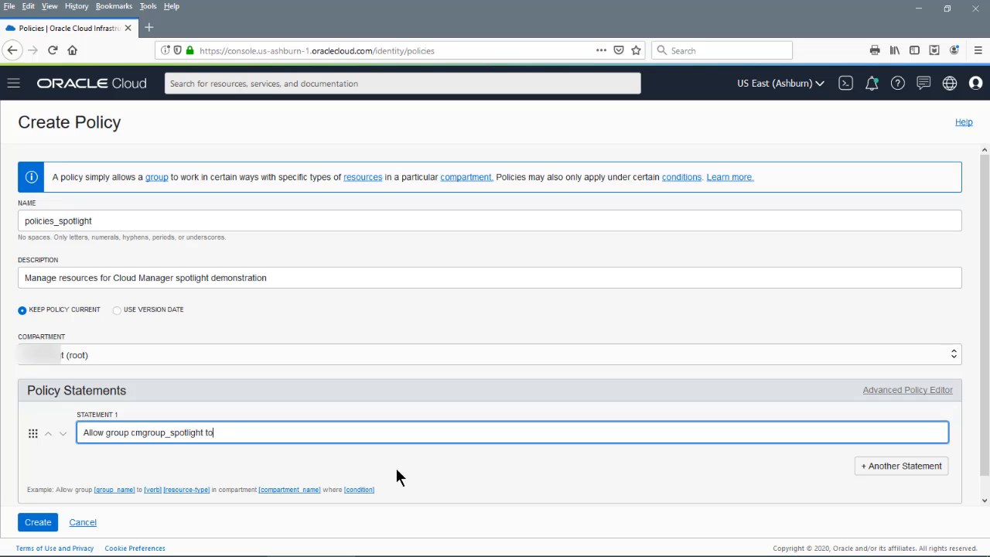
text( manage all-resources in compartment compartment)
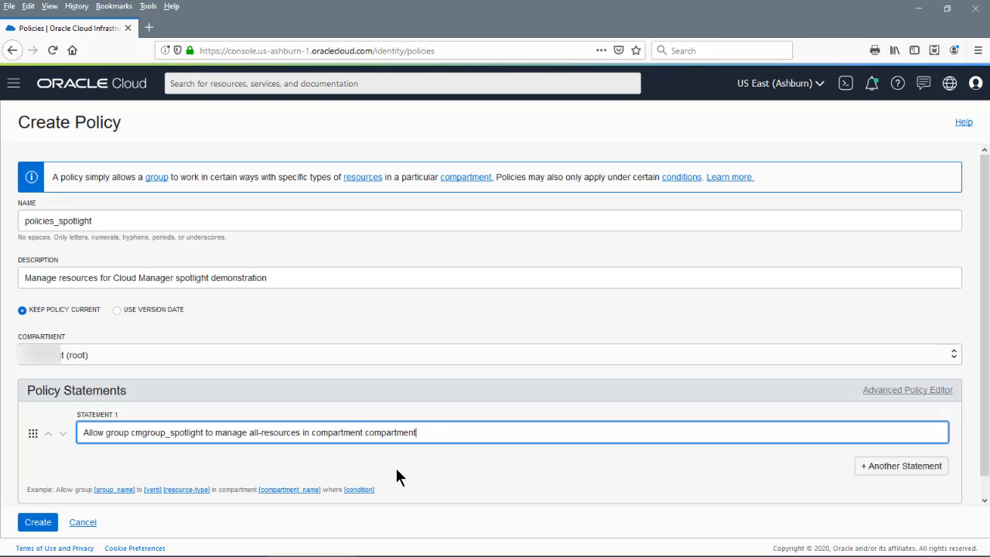
text(_spotlight)
click(900, 465)
click(537, 481)
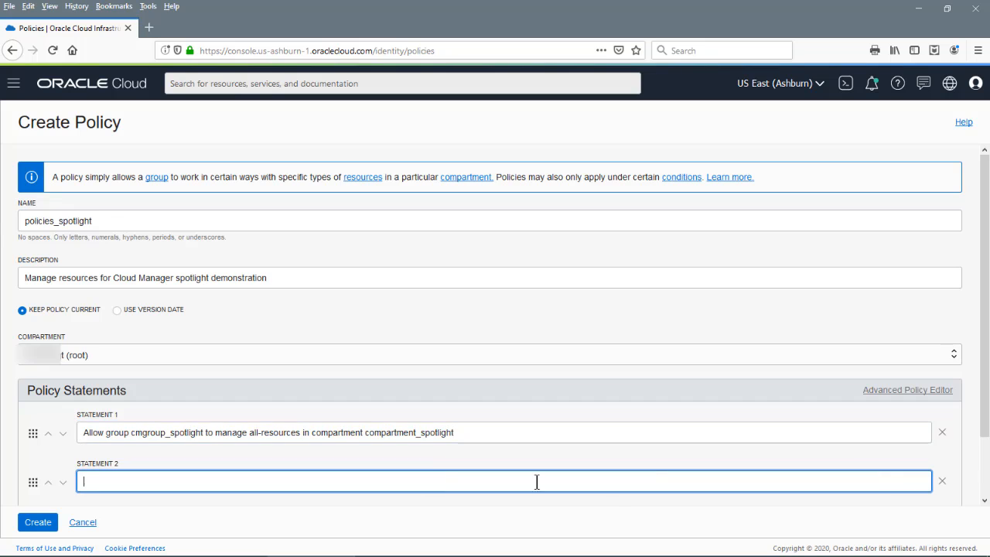
text(Allow group cmgroup_spotlight to )
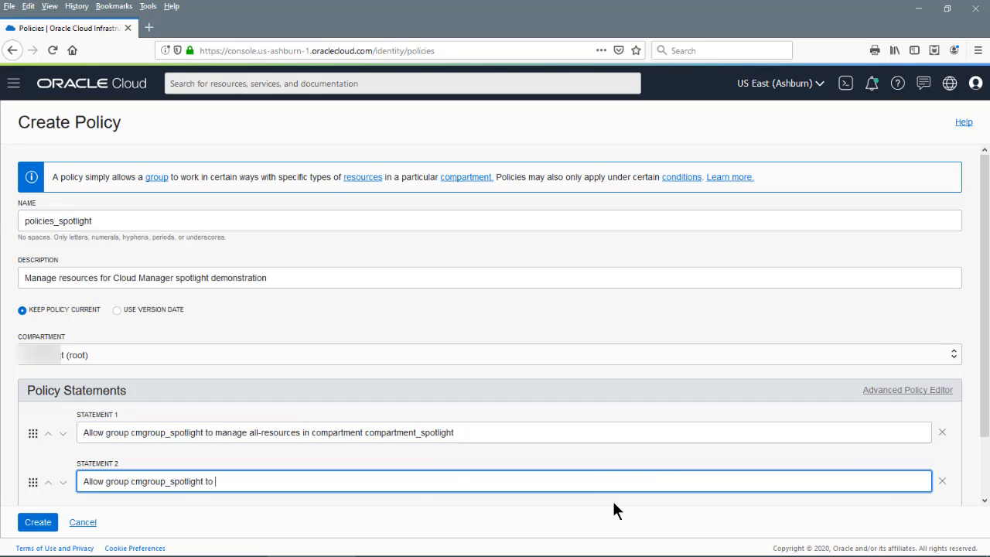
text(read all-resources in tenancy)
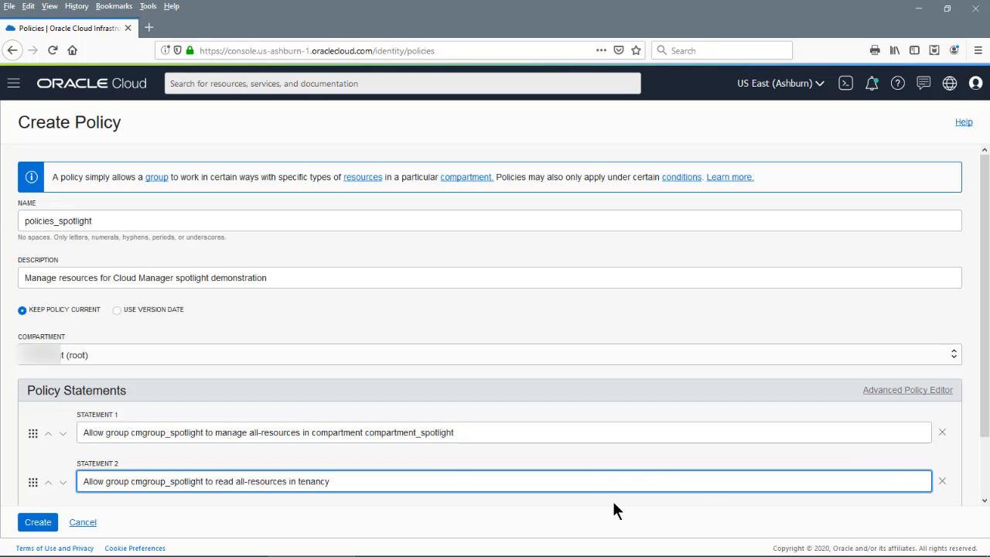
key(Return)
text(Allow group cmgroup_spotli)
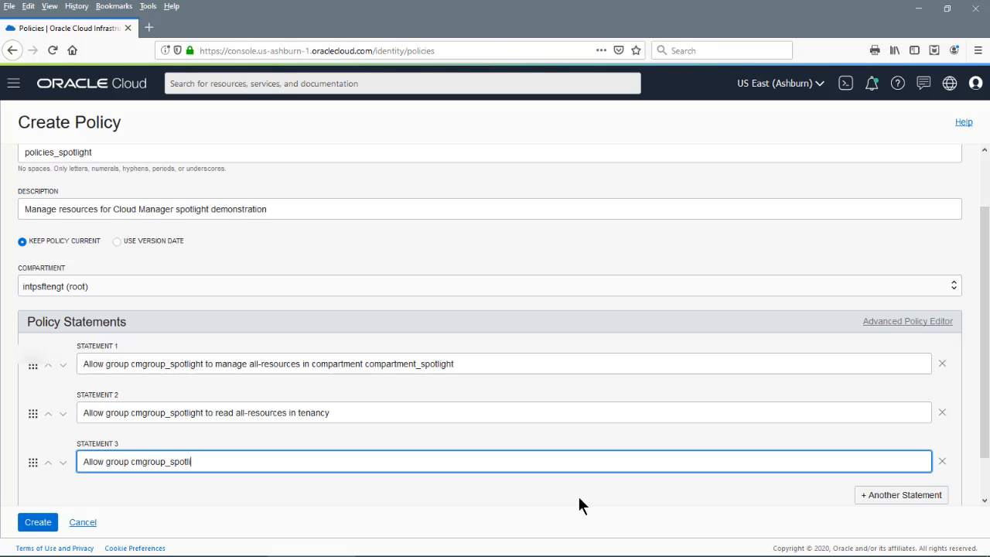
text(ght to manage App-catalog-listing in tenancy)
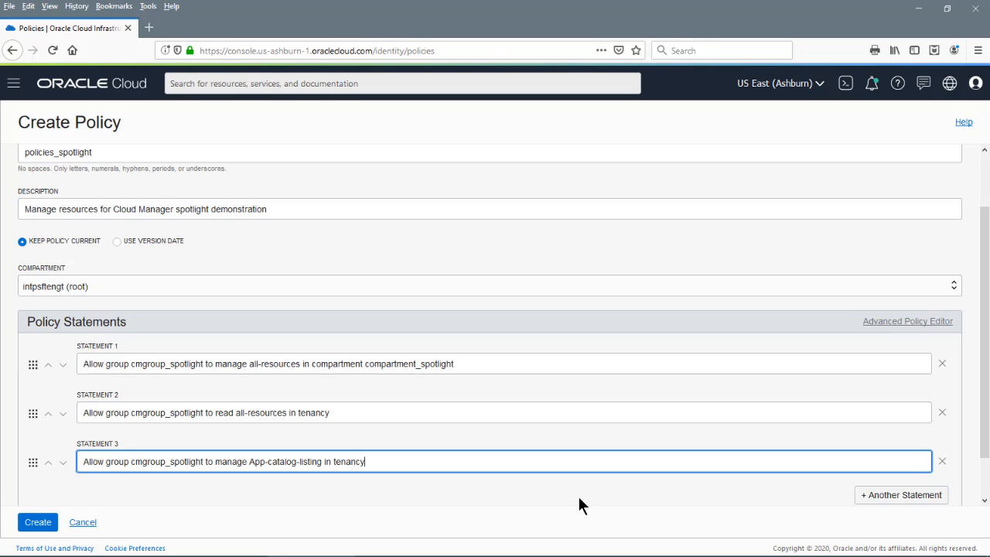
scroll(578, 504, down, 1)
click(38, 522)
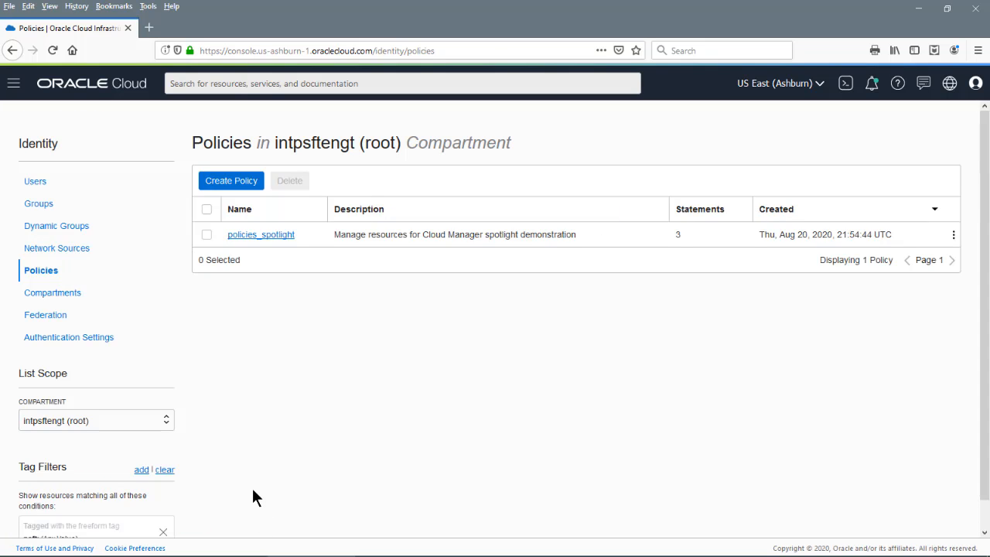
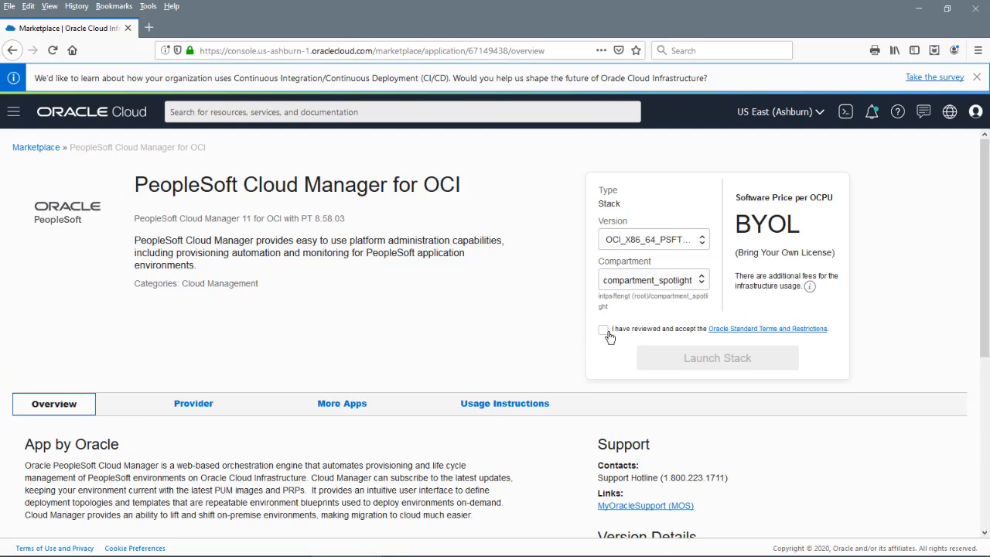
Accept the Oracle Standard Terms and launch the Cloud Manager stack in compartment_spotlight
click(604, 330)
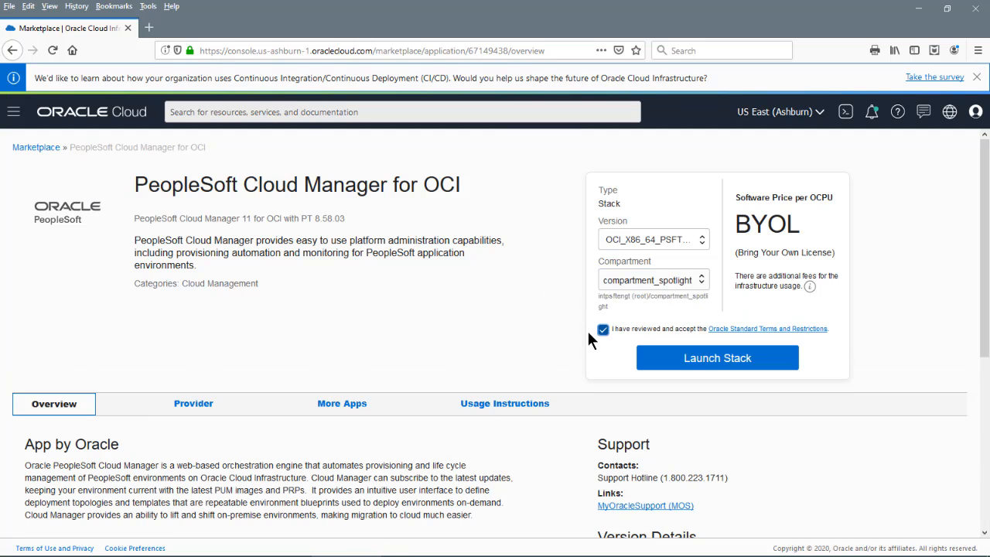
click(664, 361)
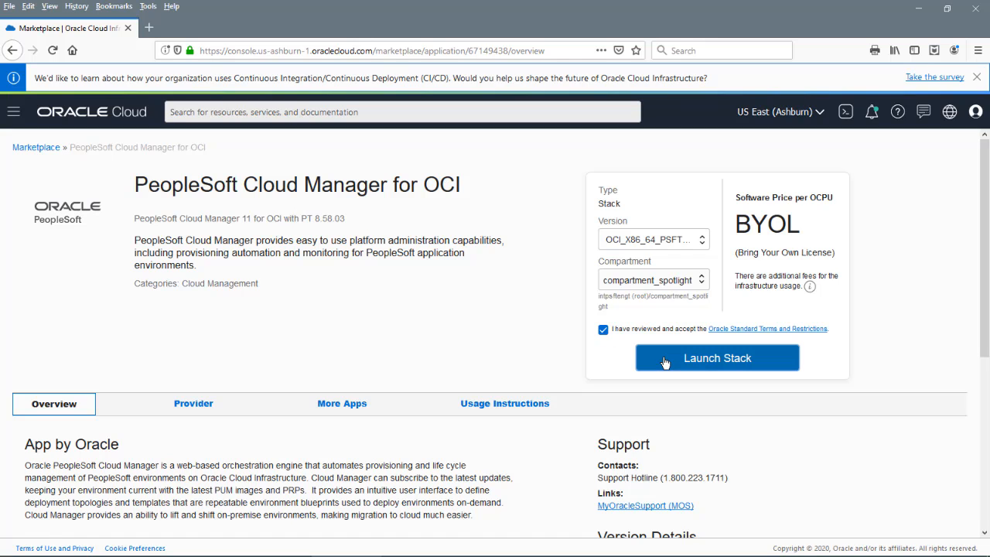
click(192, 367)
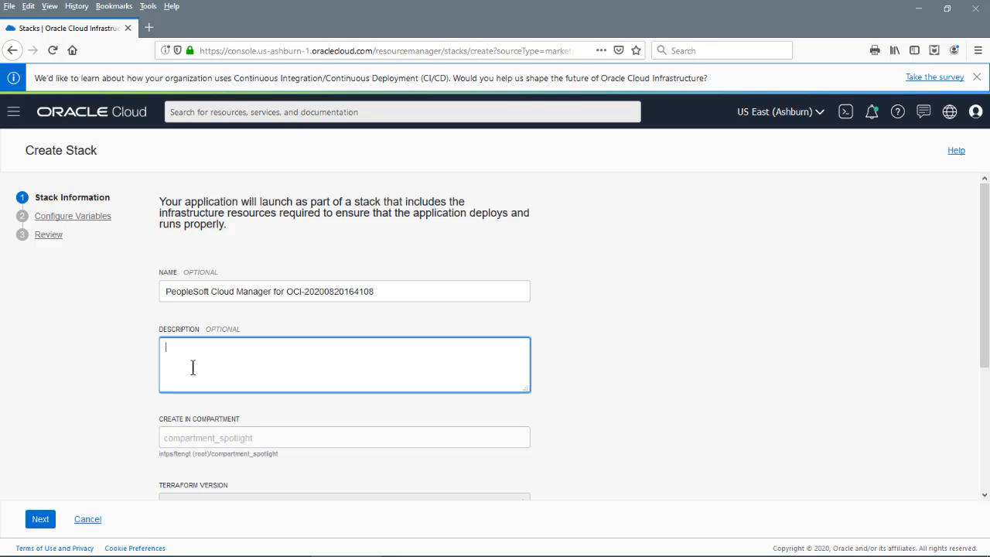
Describe the stack as 'Cloud Manager for spotlight demonstration', tag it psft = infodev, and continue
text(Cloud Manager for spotlight demonstr)
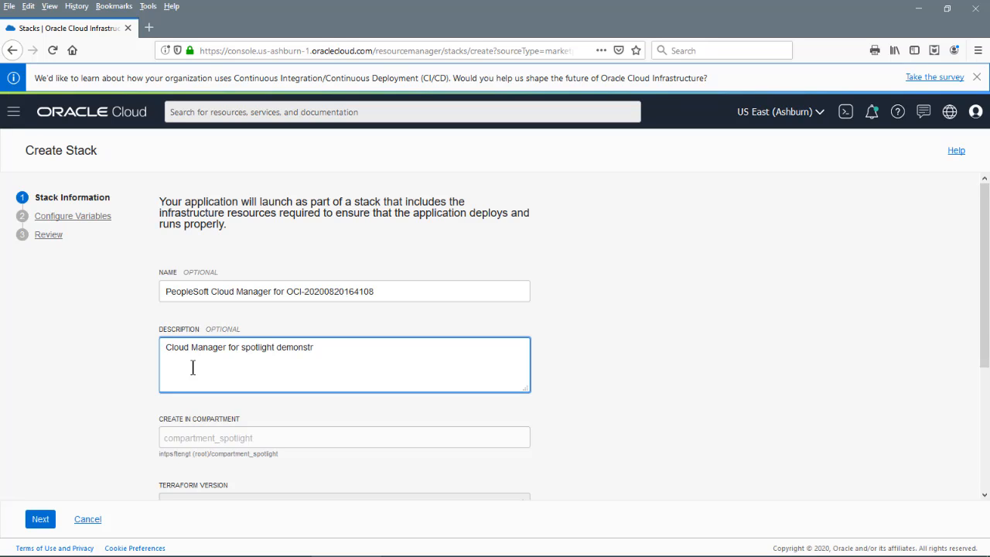
text(ation)
scroll(631, 464, down, 3)
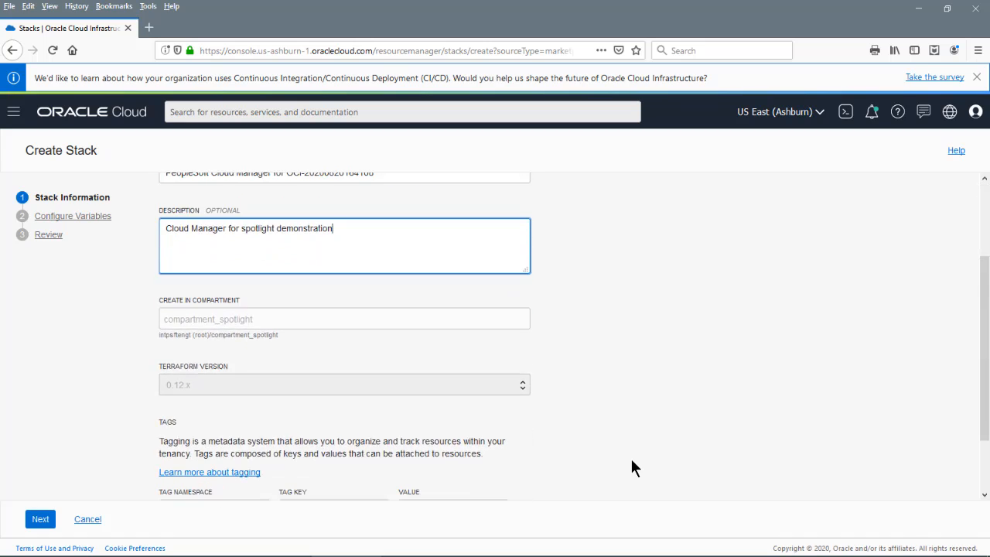
scroll(630, 467, down, 2)
click(337, 433)
text(psft)
click(418, 432)
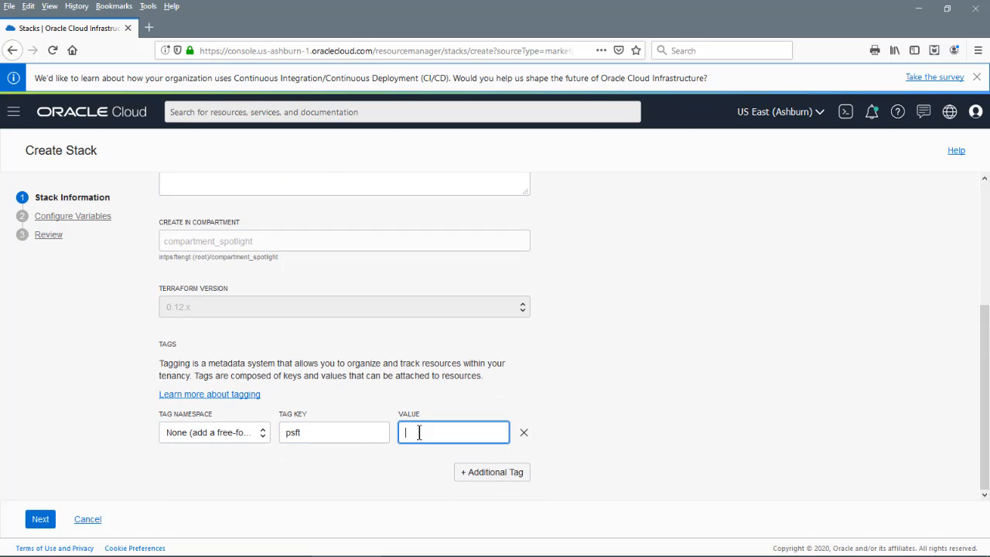
text(infodev)
click(42, 521)
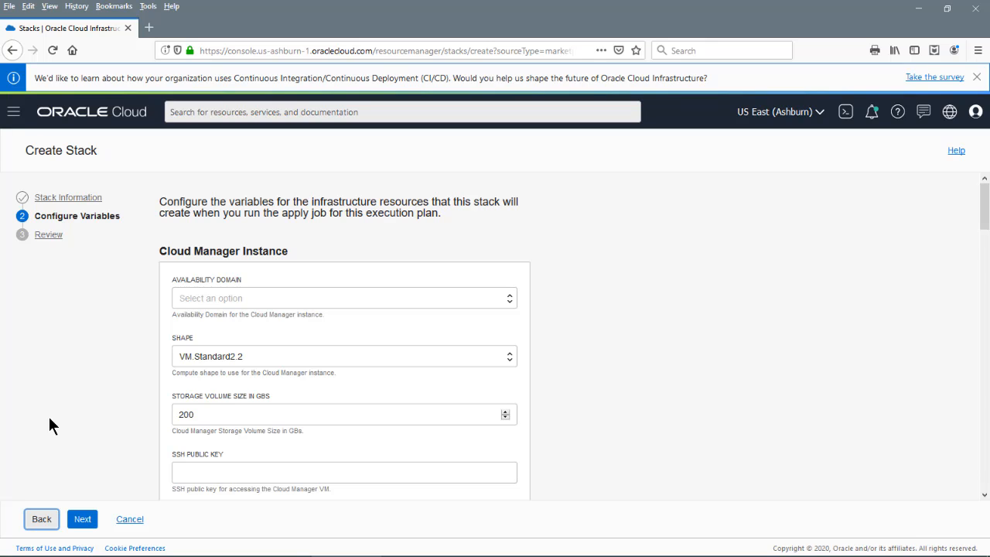
Set availability domain US-ASHBURN-AD-1 and paste the user OCID from the notes file
click(510, 303)
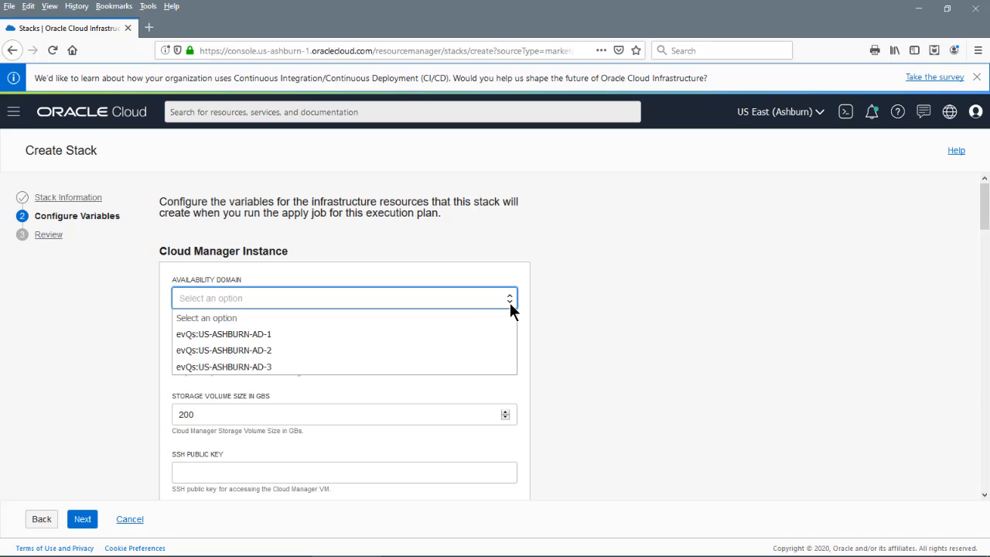
click(379, 335)
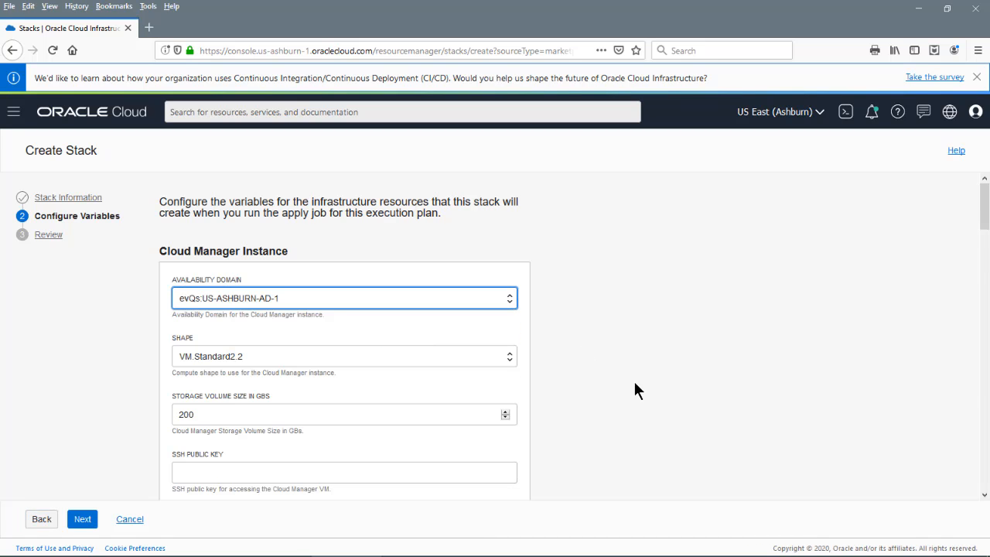
scroll(634, 383, down, 4)
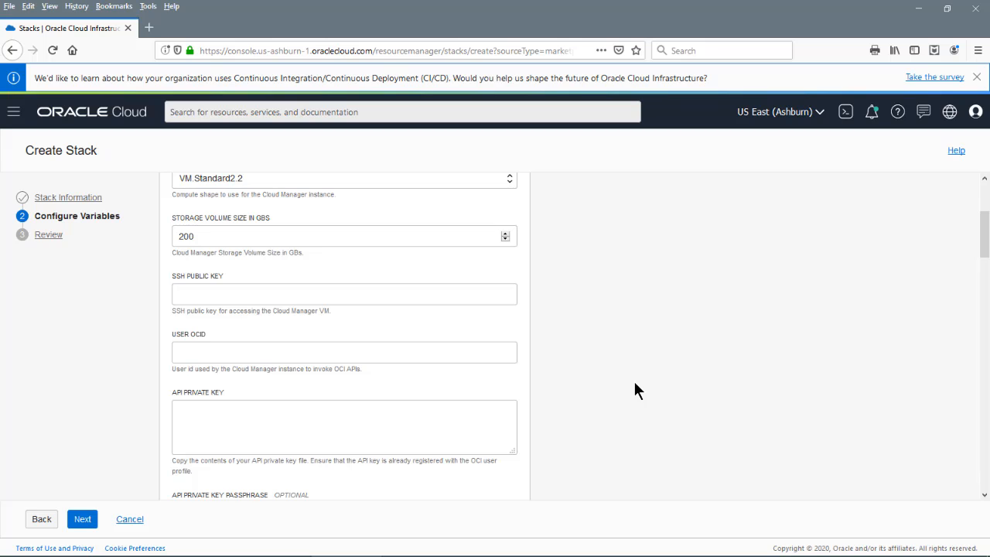
scroll(635, 382, down, 1)
key(alt+Tab)
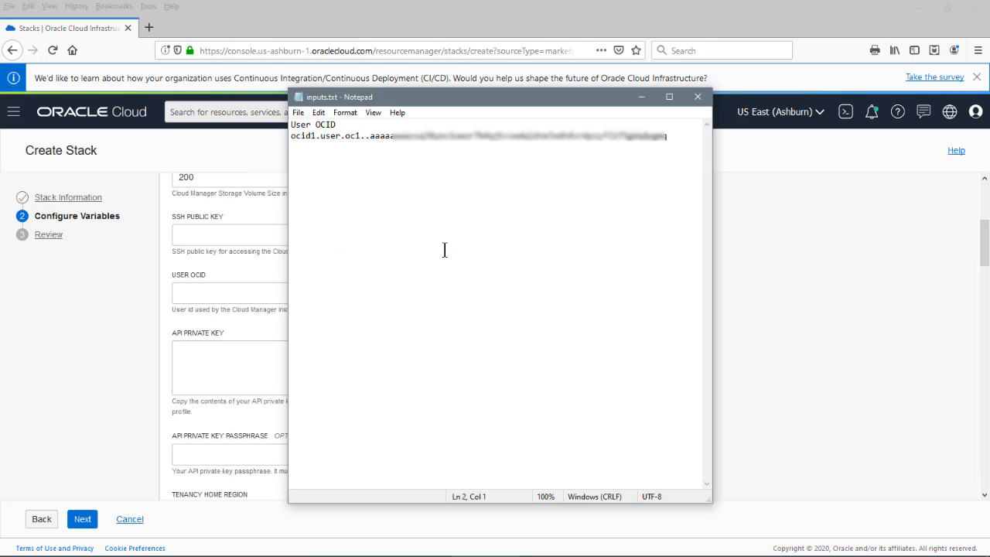
key(shift+Right)
key(shift+Right)
key(shift+Right)
key(shift+Right)
key(shift+Right)
key(shift+Right)
key(shift+Right)
key(shift+Right)
key(shift+Right)
key(shift+Right)
key(shift+Right)
key(shift+Right)
key(shift+Right)
key(shift+Right)
key(shift+Right)
key(shift+Right)
key(shift+Right)
key(shift+Right)
key(shift+Right)
key(shift+Right)
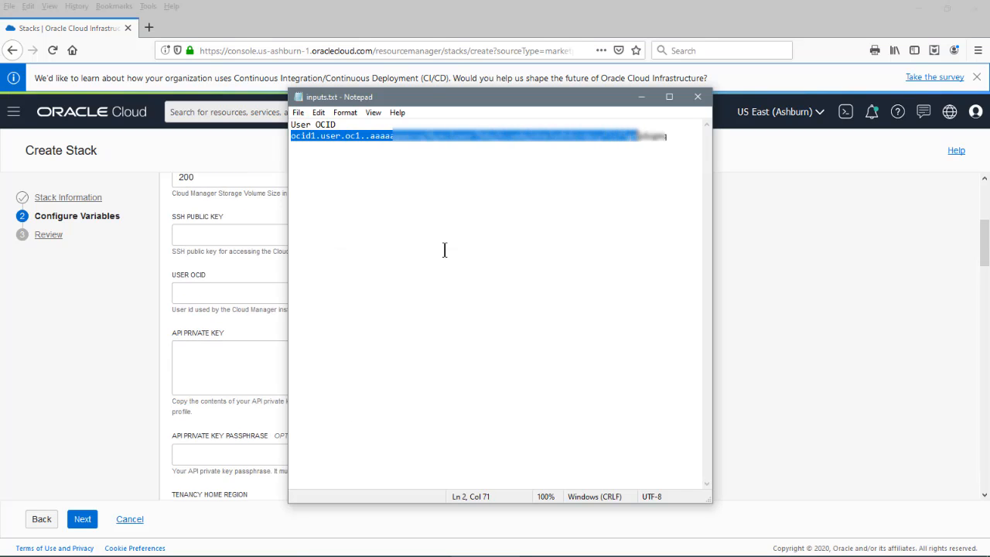
key(shift+Right)
key(shift+Right)
key(shift+Right)
key(shift+Right)
key(shift+Right)
key(shift+Right)
key(alt+Tab)
click(259, 291)
key(ctrl+v)
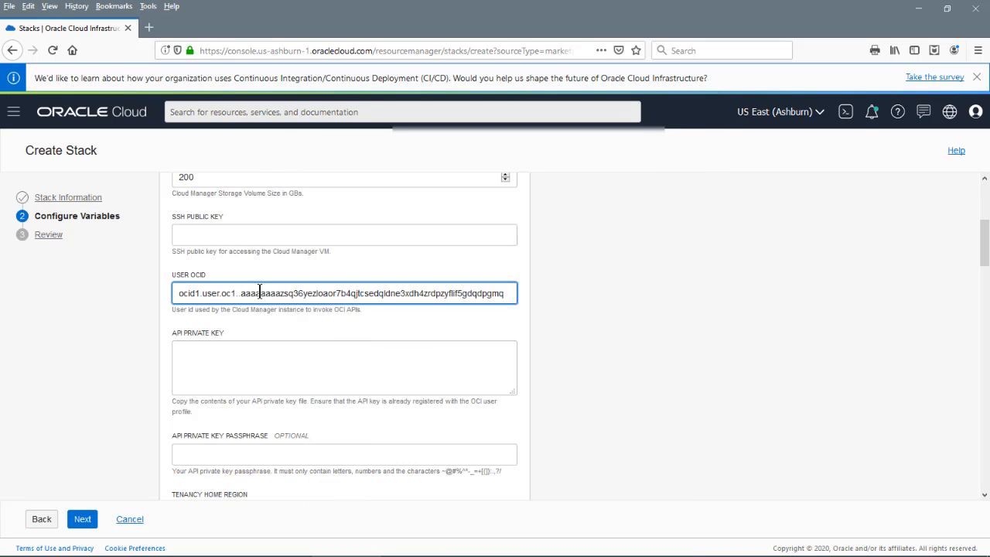
Paste the SSH public key from rsa-key-spot.pub into the SSH public key field
click(278, 546)
double_click(103, 248)
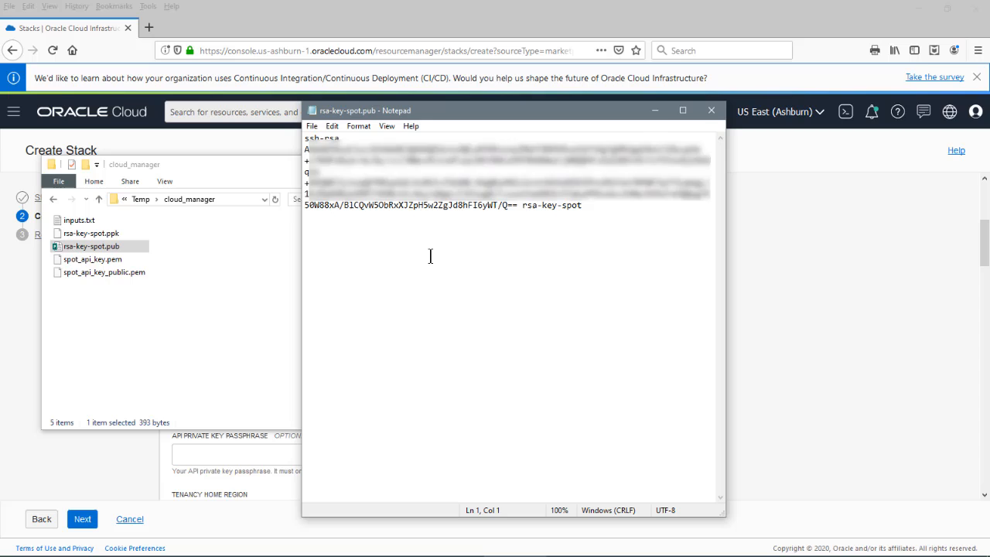
key(ctrl+a)
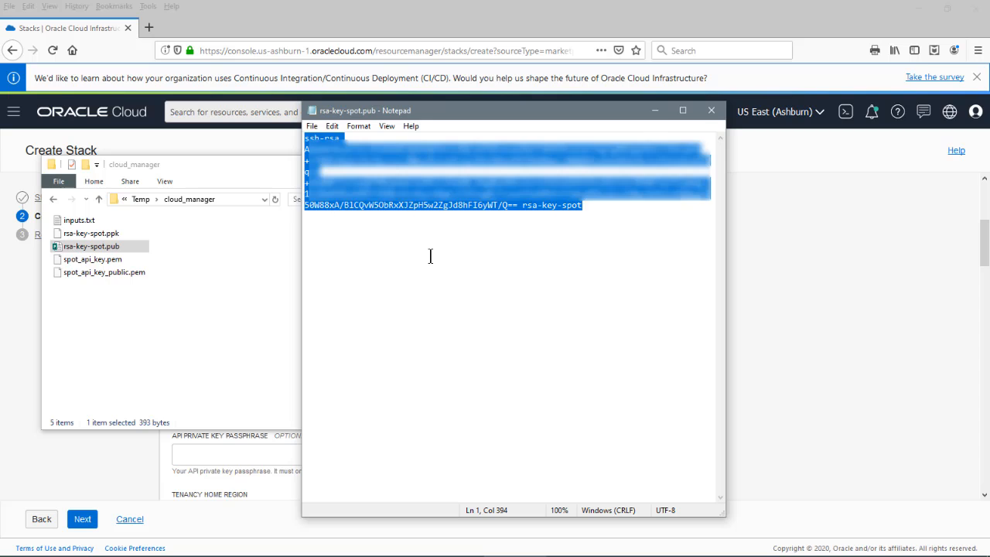
click(711, 110)
click(442, 370)
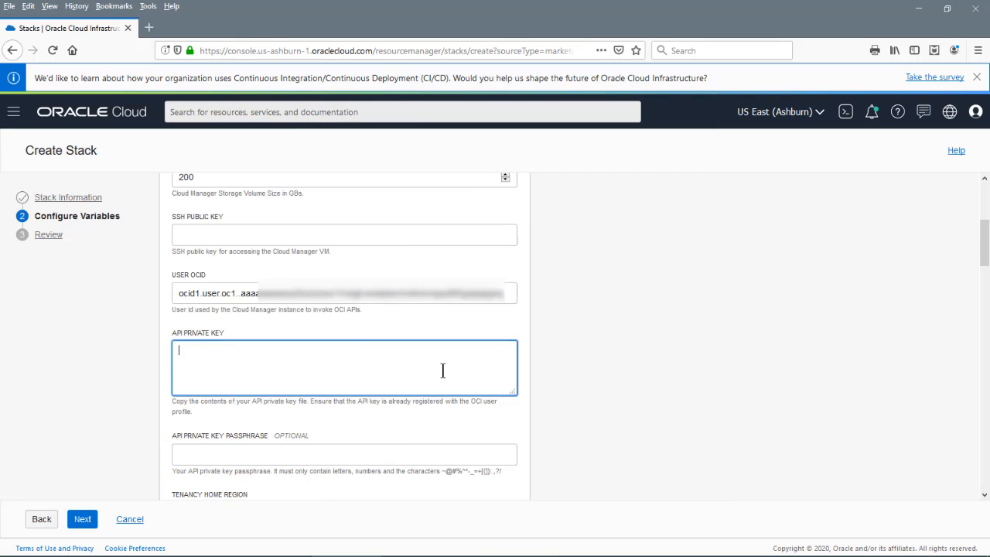
click(255, 236)
key(ctrl+v)
Paste the API private key from spot_api_key.pem and enter its passphrase
click(216, 360)
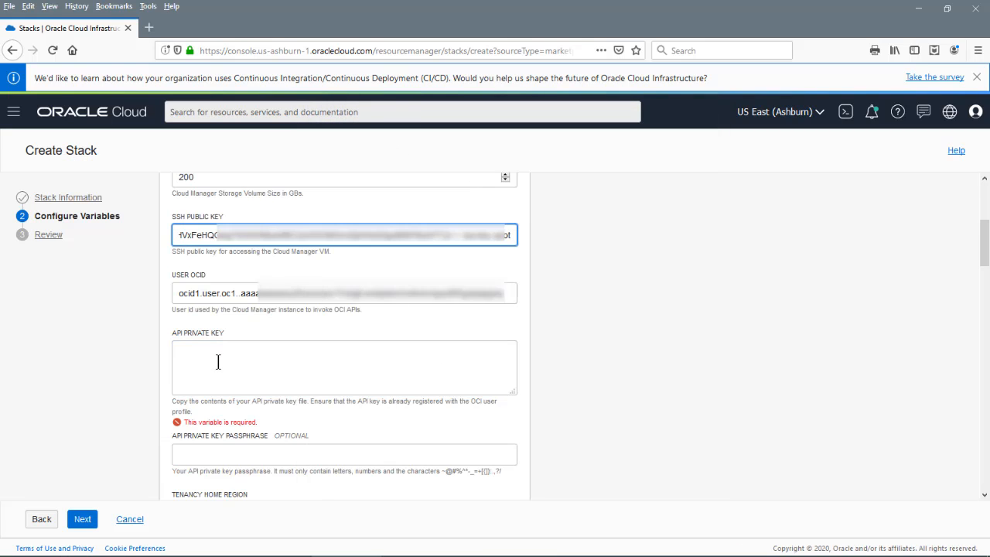
key(alt+Tab)
double_click(83, 259)
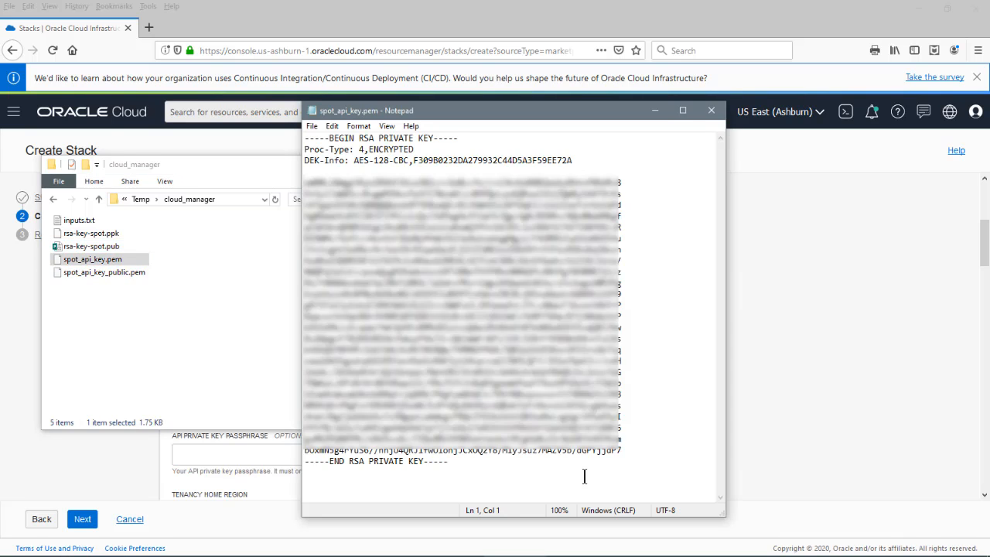
key(ctrl+a)
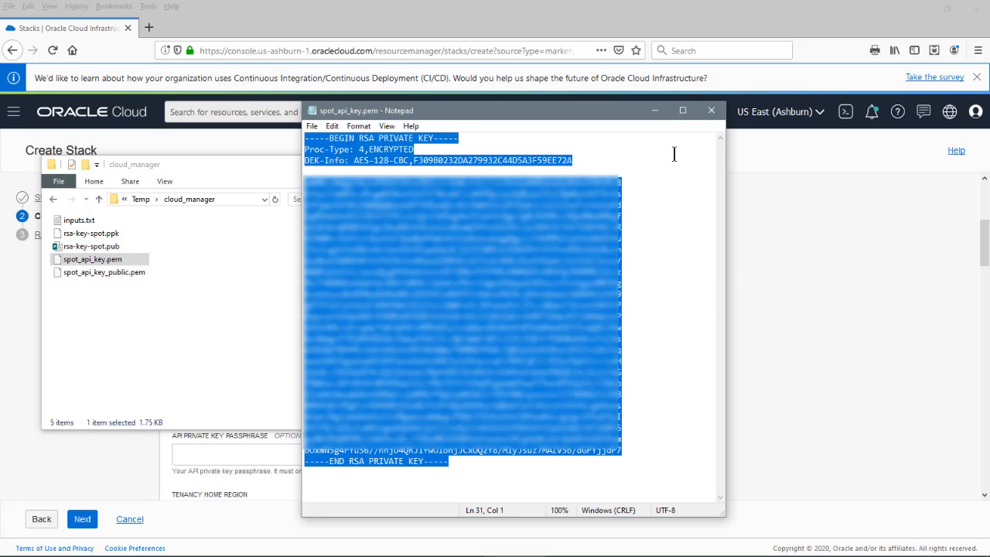
click(712, 115)
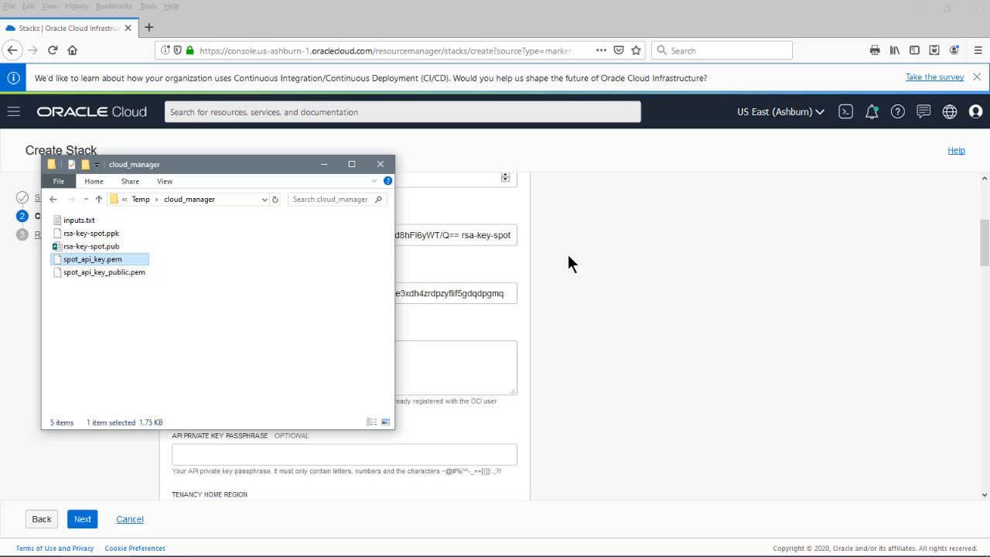
click(471, 379)
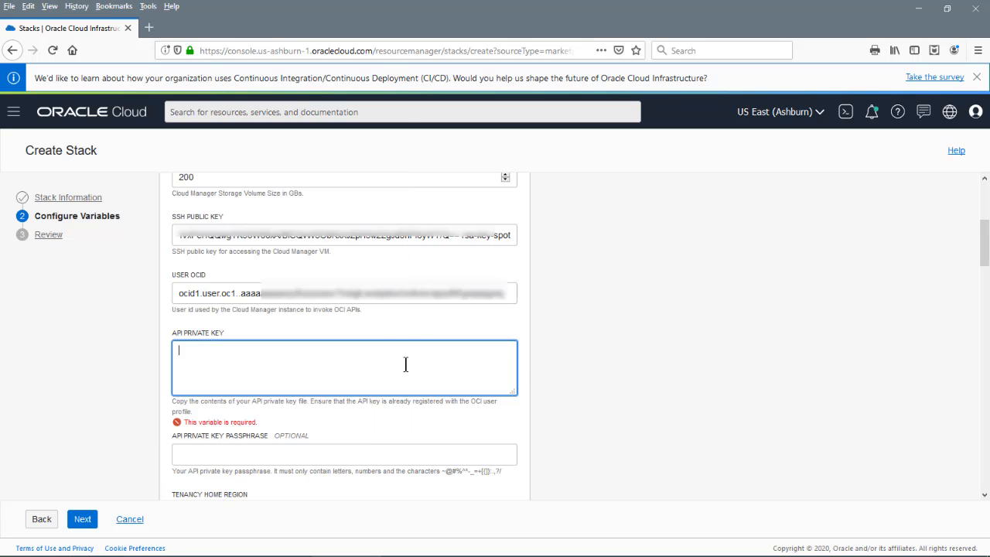
key(ctrl+v)
click(252, 456)
text(••)
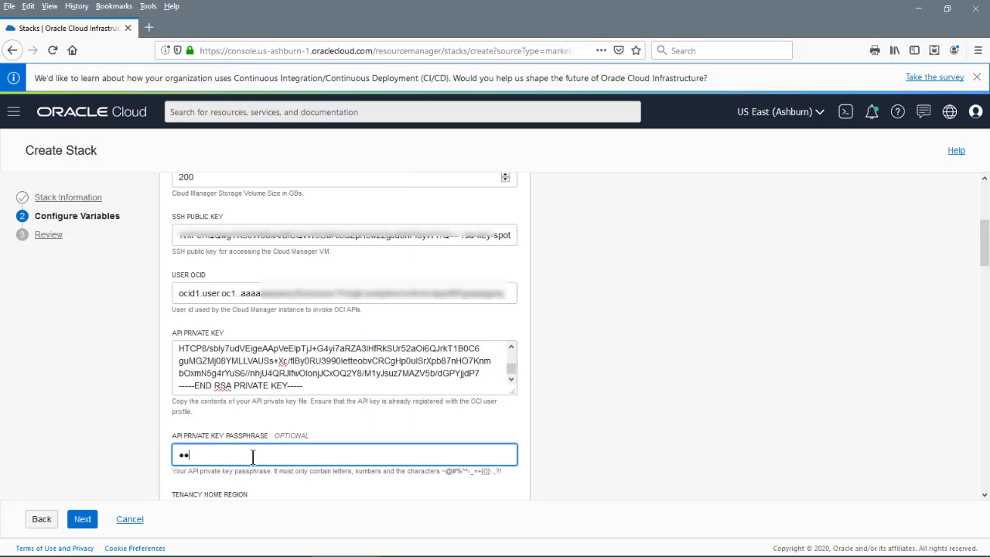
text(••••••••)
Set the tenancy home region to us-phoenix-1
scroll(599, 477, down, 5)
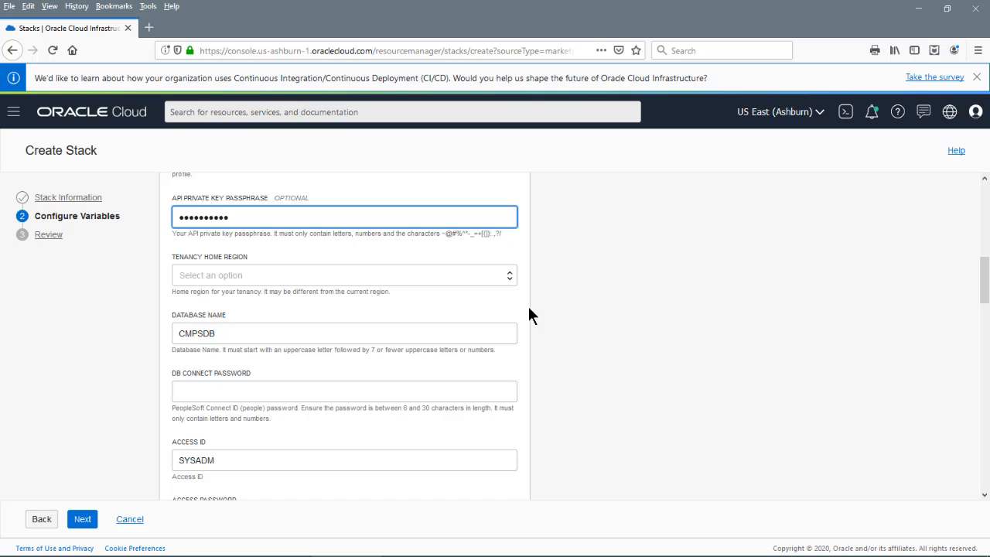
click(510, 280)
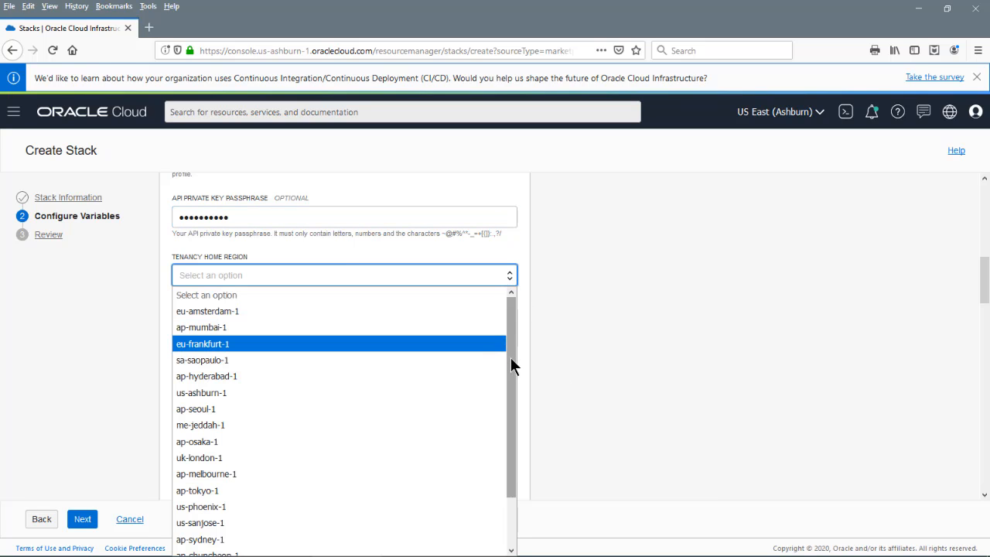
drag(510, 357, 510, 372)
click(276, 491)
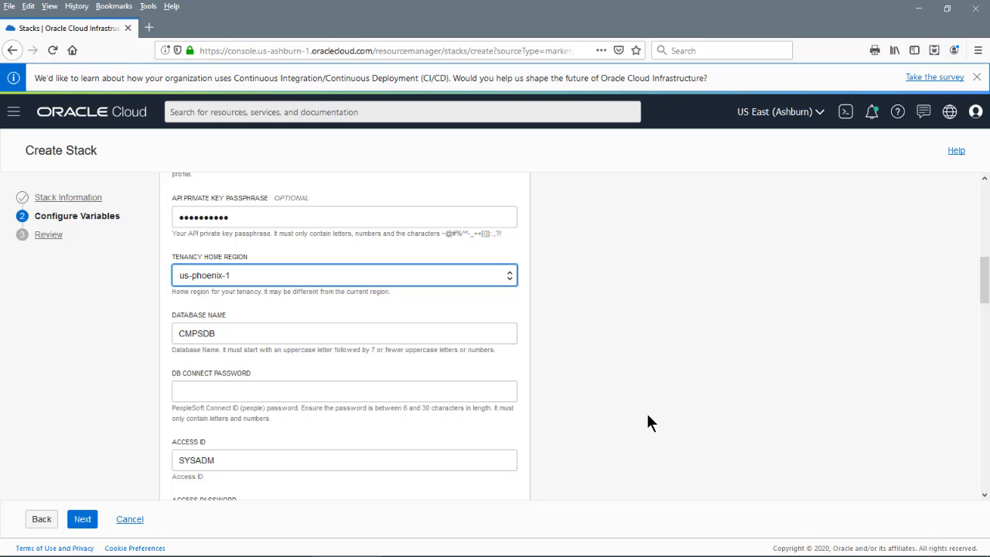
Enter the DB connect, access, DB admin, Cloud Manager admin and Integration Gateway passwords
scroll(647, 415, down, 3)
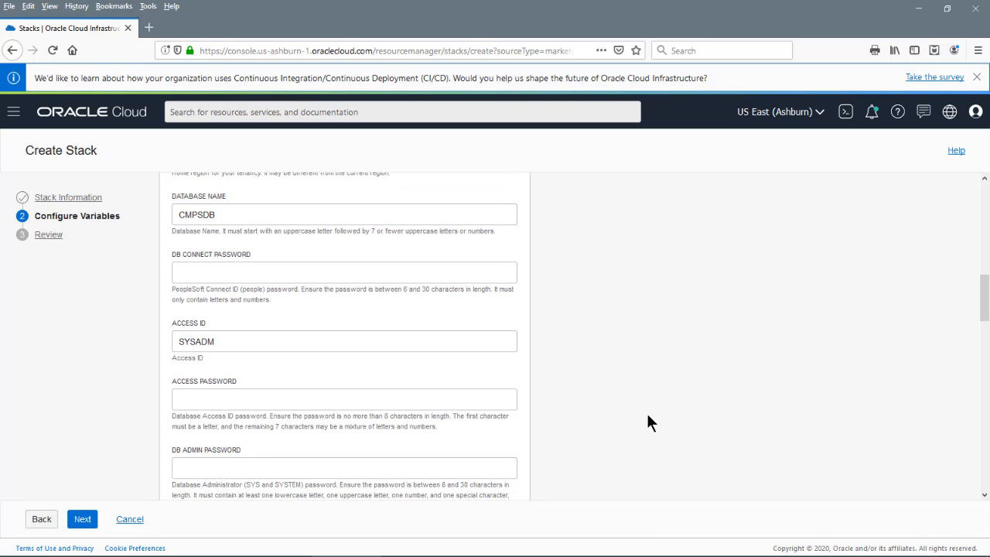
click(382, 271)
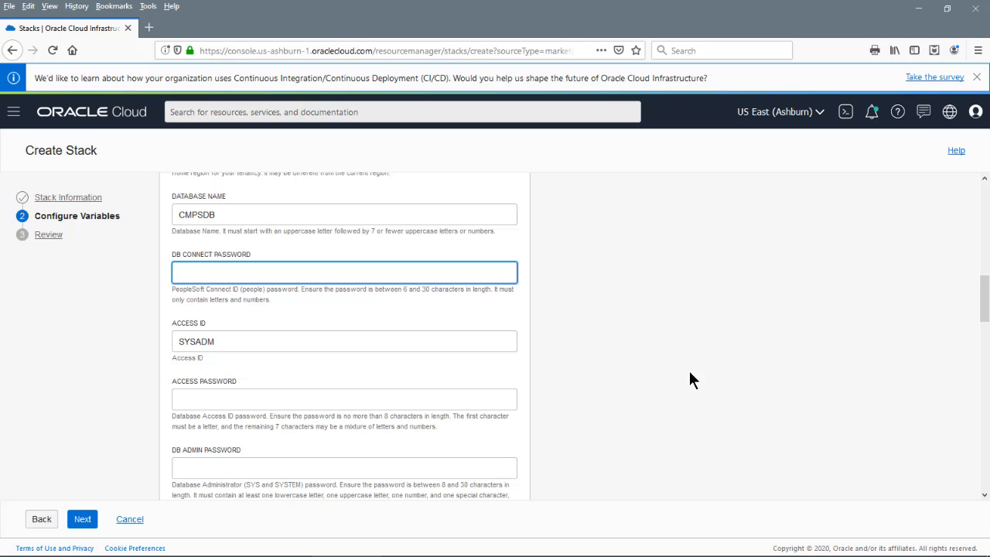
text(••••••)
click(410, 399)
text(••••••)
scroll(649, 471, down, 5)
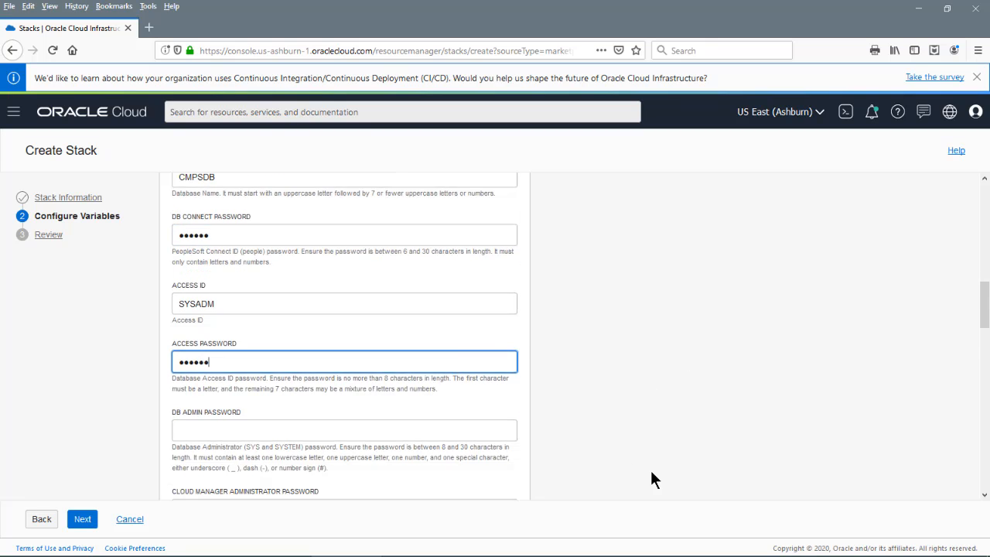
key(Tab)
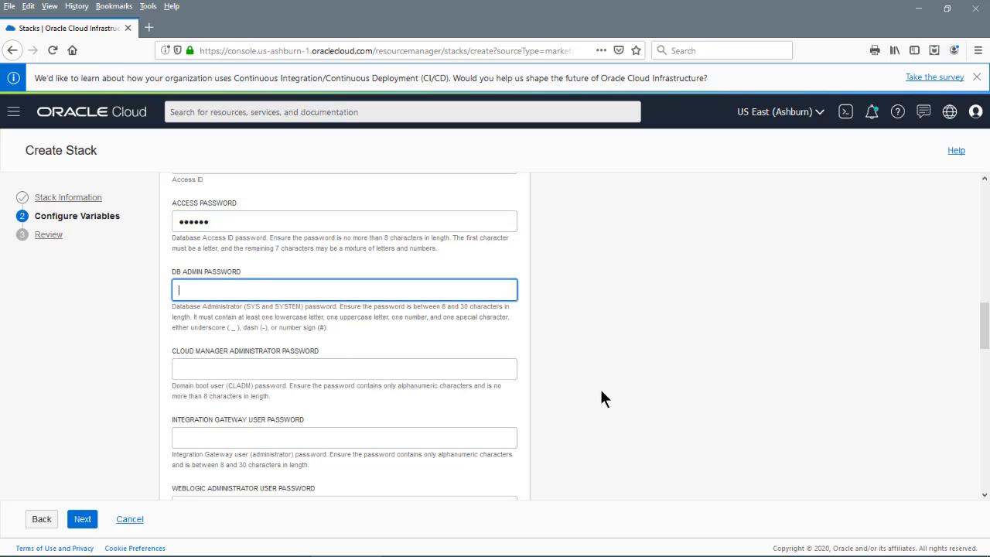
text(•••••••••)
key(Tab)
text(•••••)
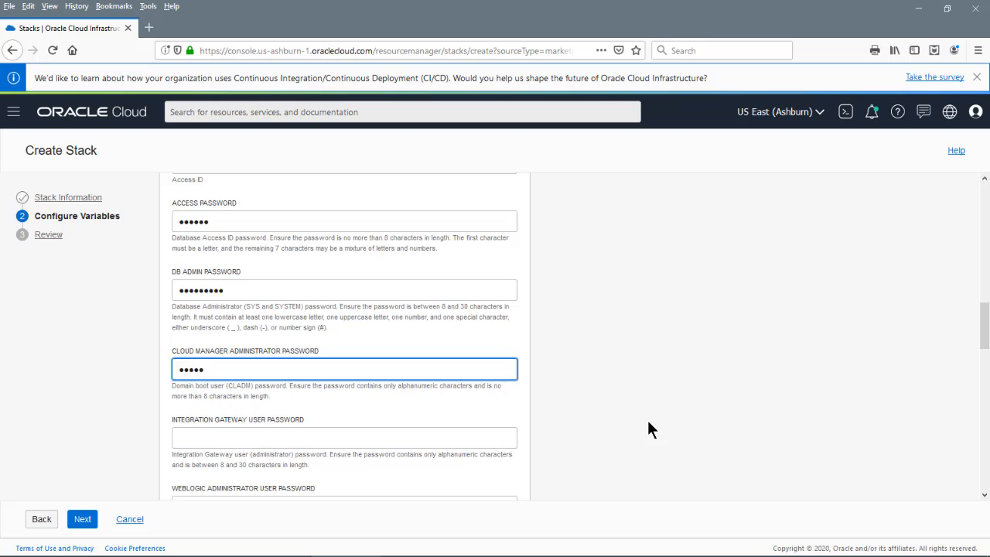
click(464, 438)
text(••••••••)
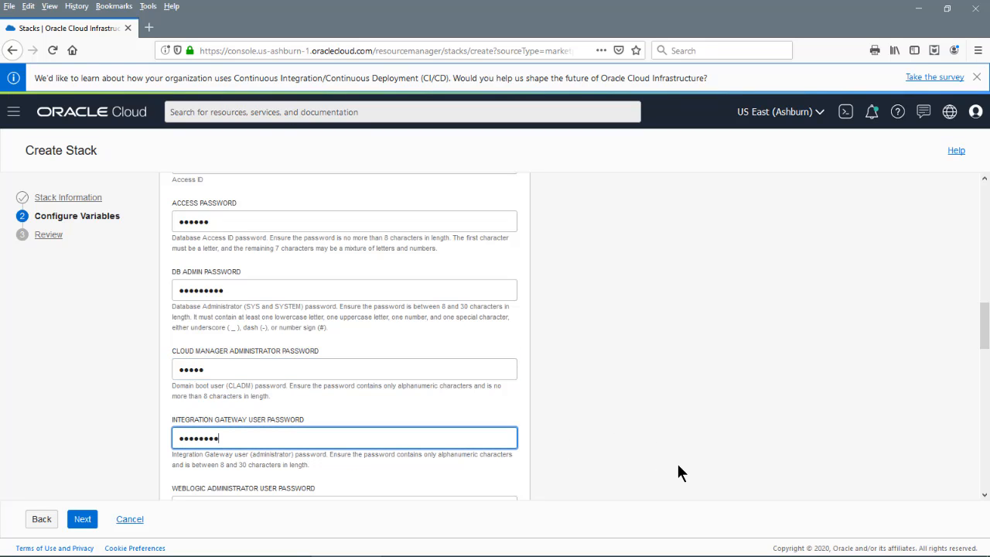
Enter the WebLogic administrator and Web Profile user passwords, then start the domain connect password
scroll(678, 465, down, 3)
click(378, 335)
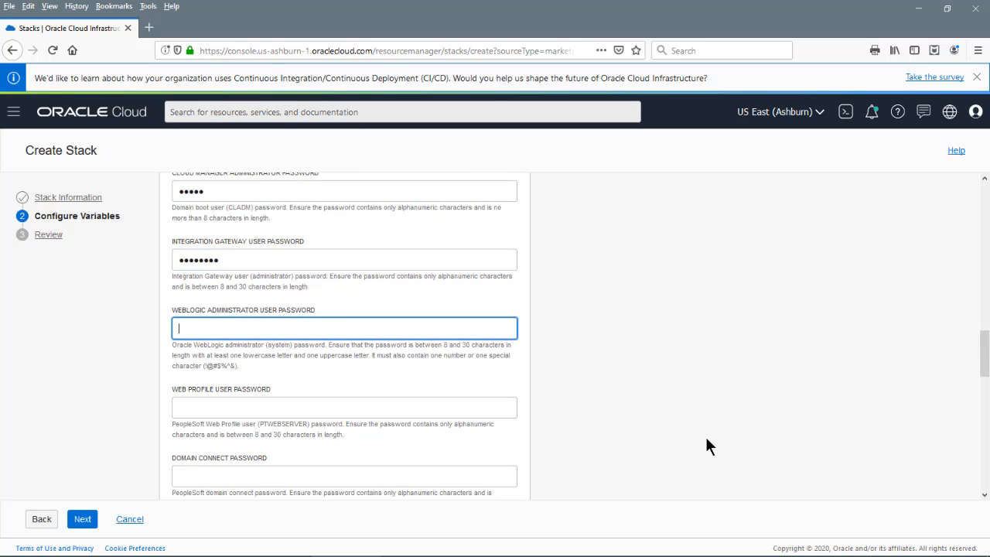
text(••••••••••)
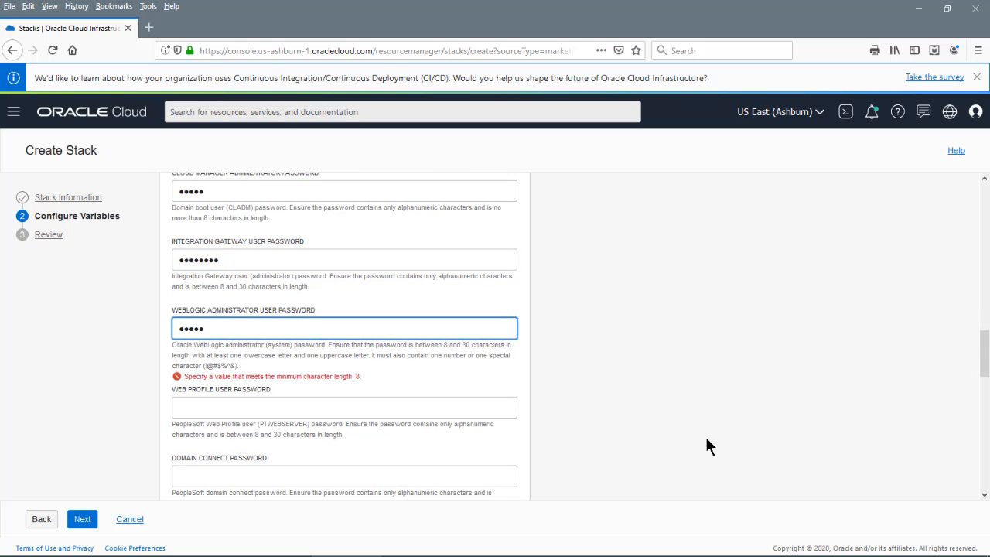
key(Tab)
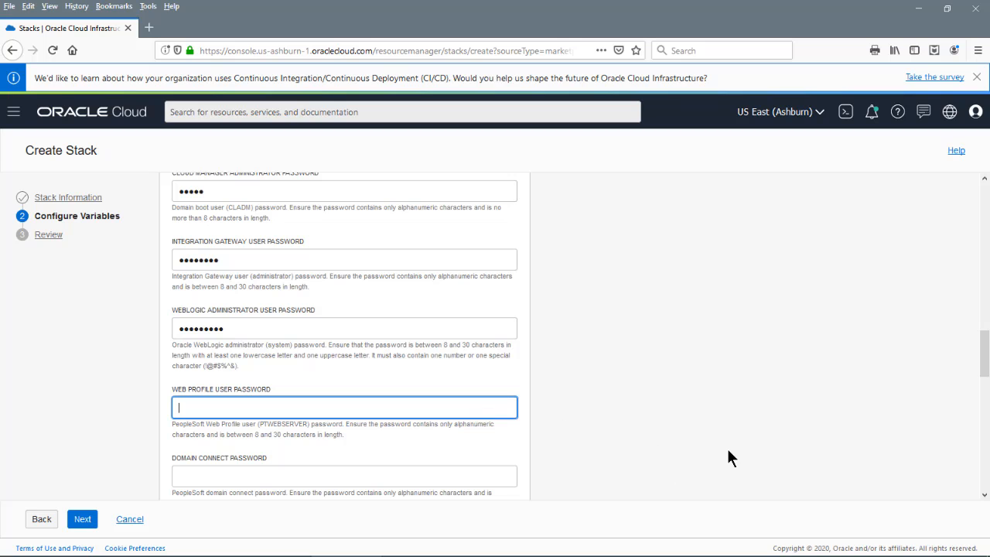
text(••••••••••••)
scroll(728, 457, down, 2)
click(402, 356)
text(••••••••)
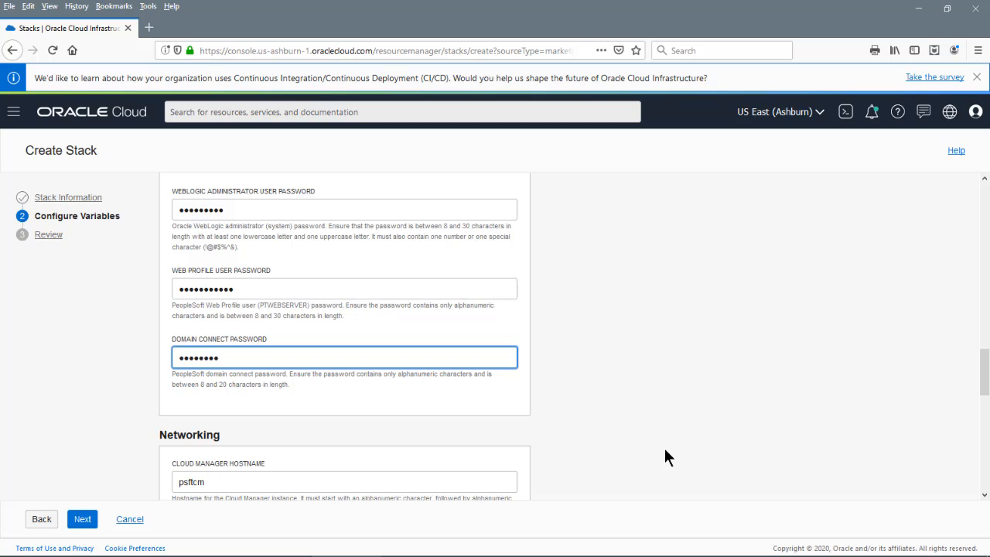
Rename the network to psftcmnet and uncheck Create Private Subnets and Create a Jump Host
scroll(665, 450, down, 2)
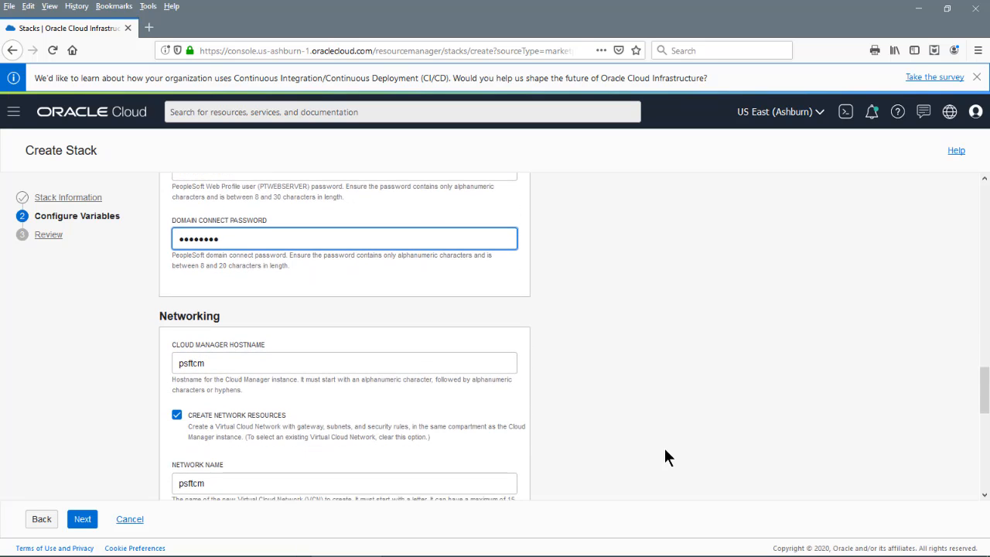
scroll(665, 450, down, 2)
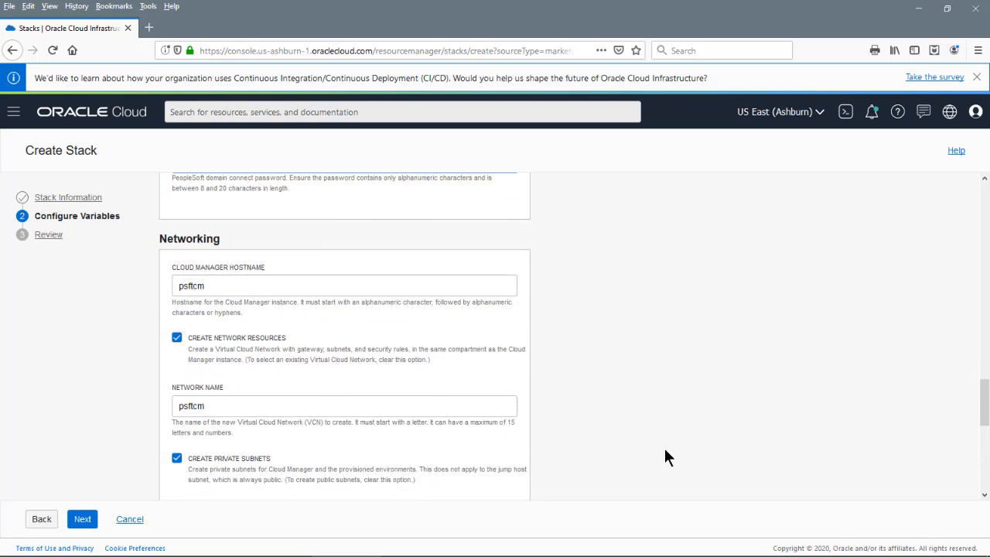
click(236, 364)
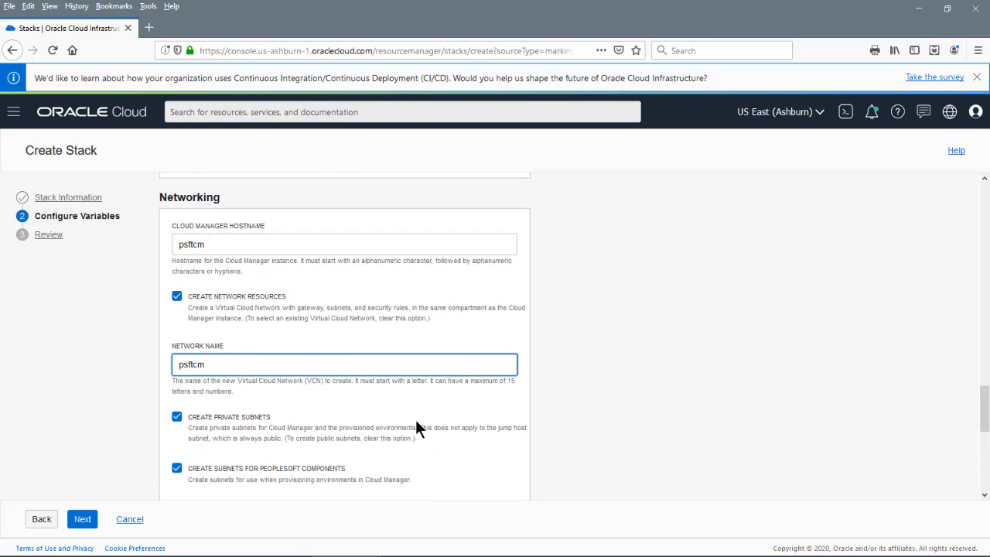
text(net)
scroll(561, 437, down, 3)
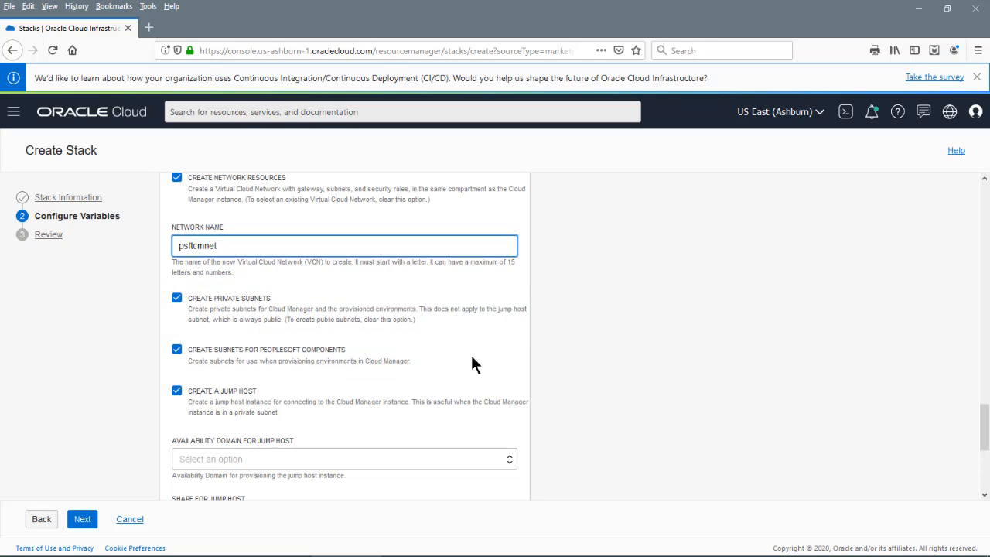
click(177, 300)
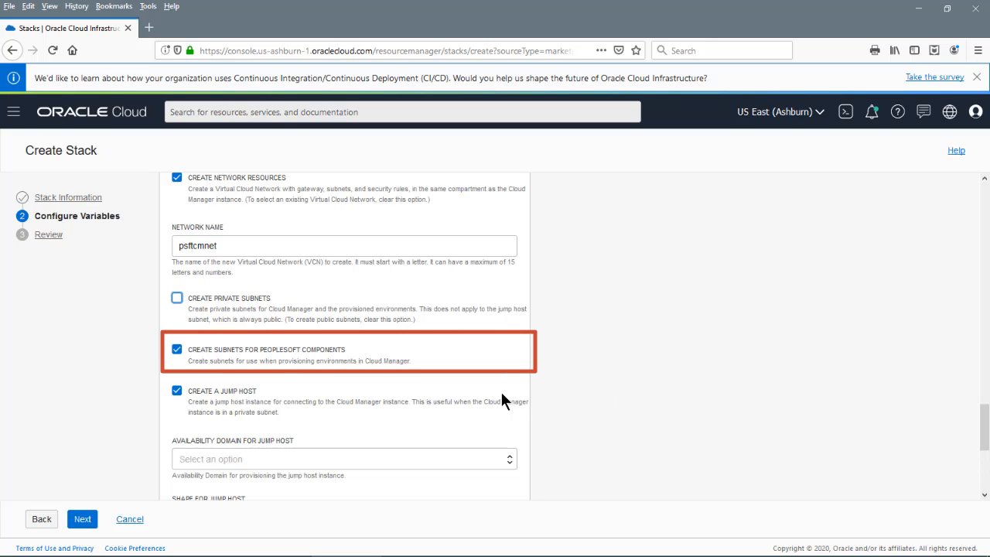
click(176, 393)
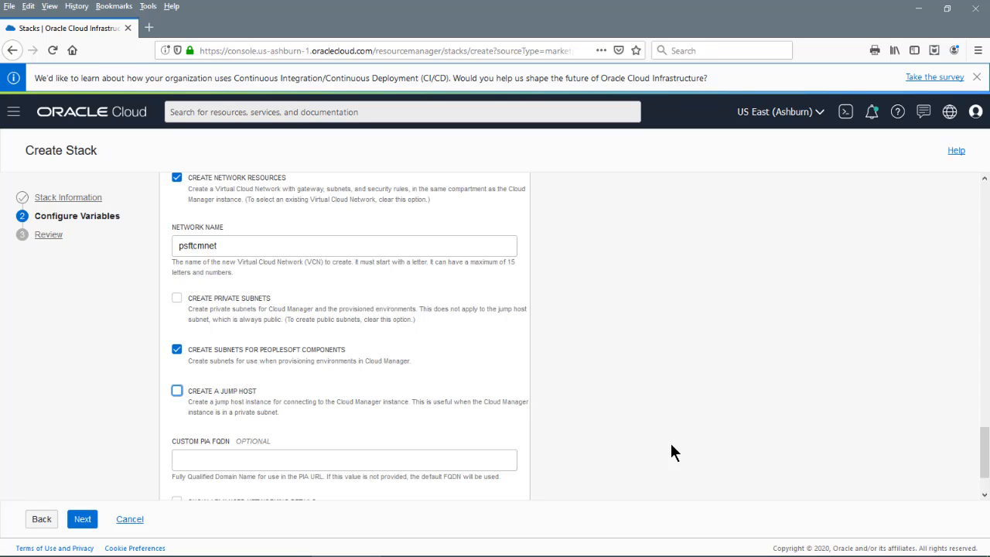
scroll(671, 453, down, 2)
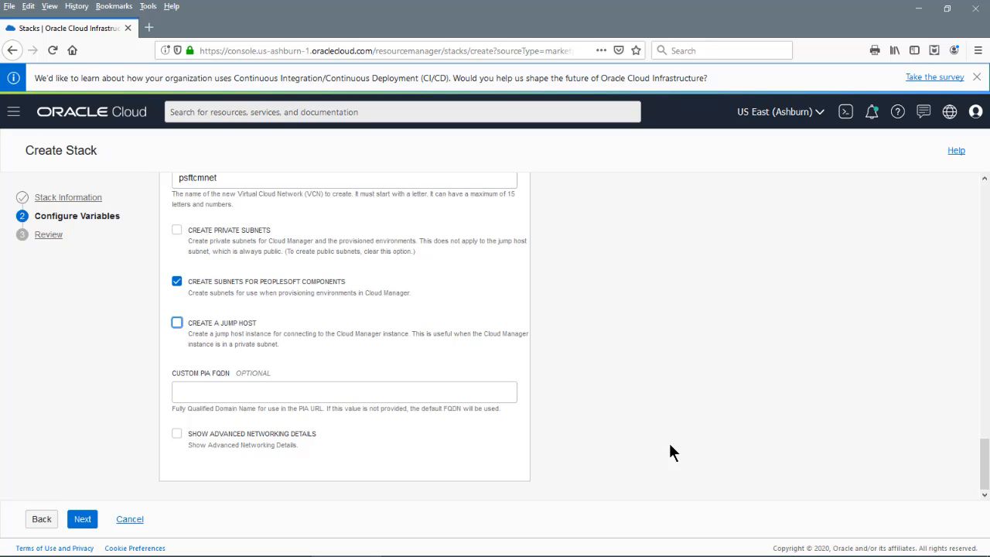
Enable Show Advanced Networking Details, keeping the default VCN CIDR 10.0.0.0/16 and ports
click(176, 433)
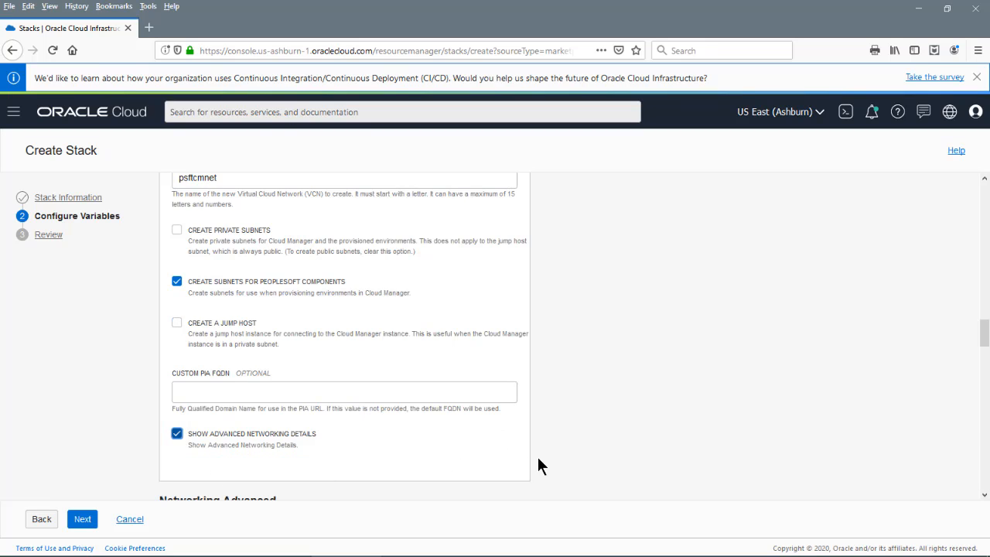
scroll(640, 445, down, 4)
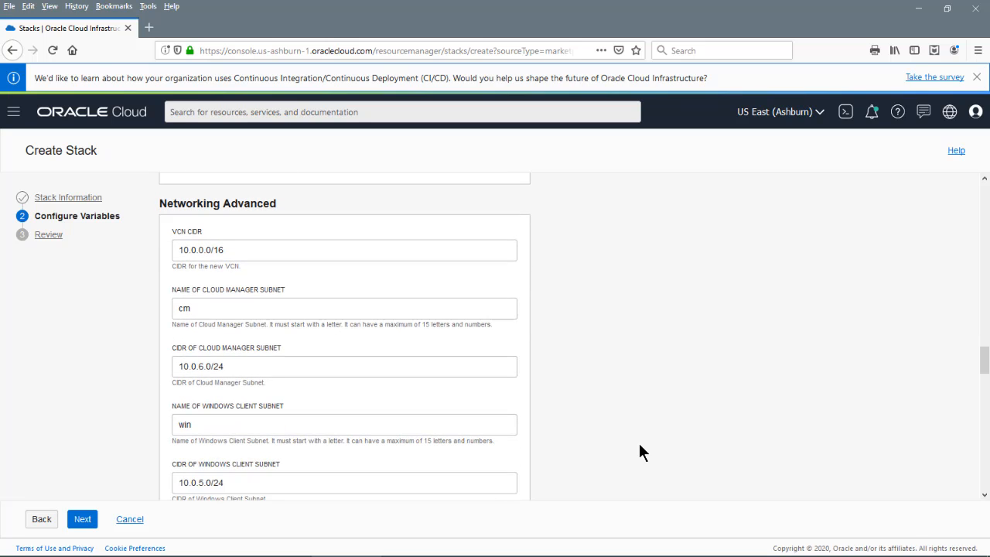
scroll(640, 445, down, 6)
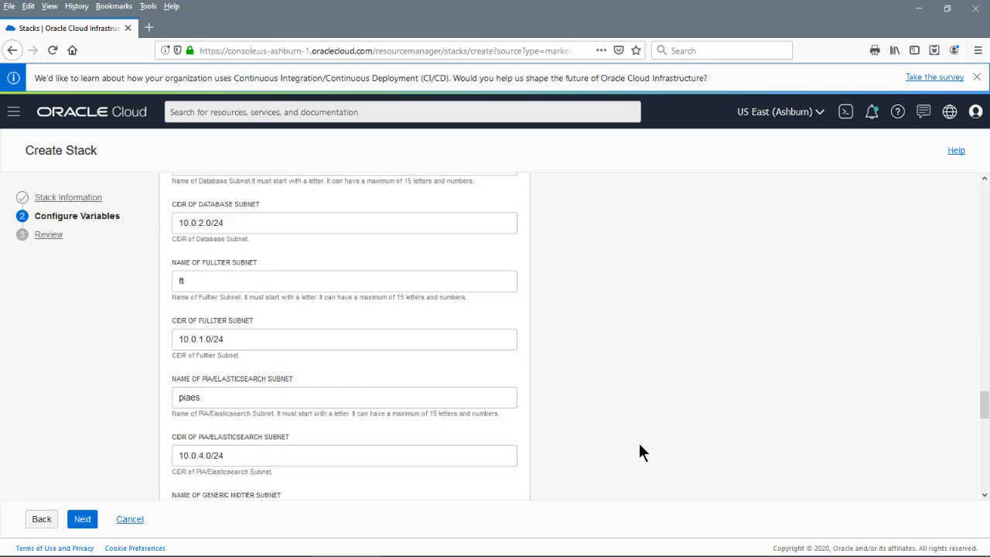
scroll(640, 453, down, 1)
scroll(639, 447, down, 3)
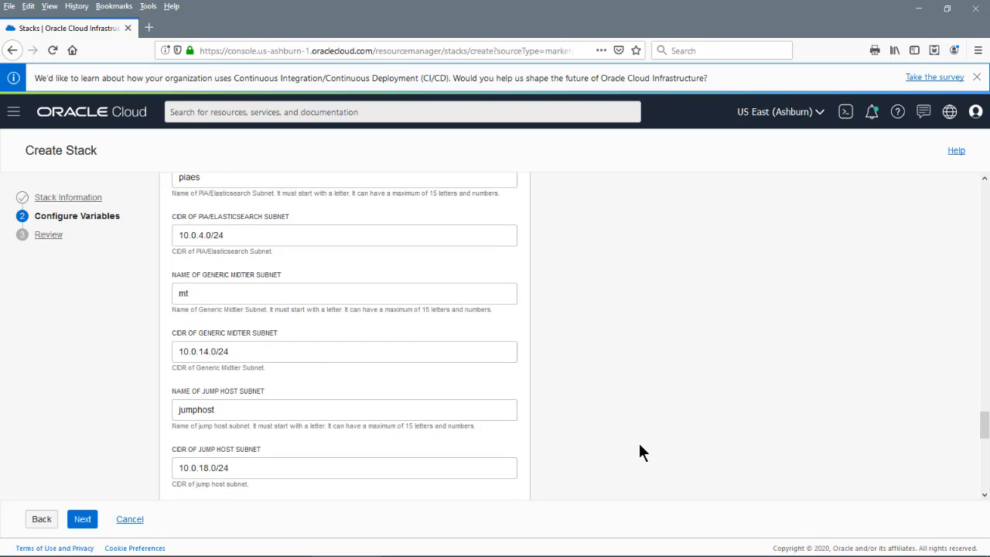
scroll(640, 448, down, 3)
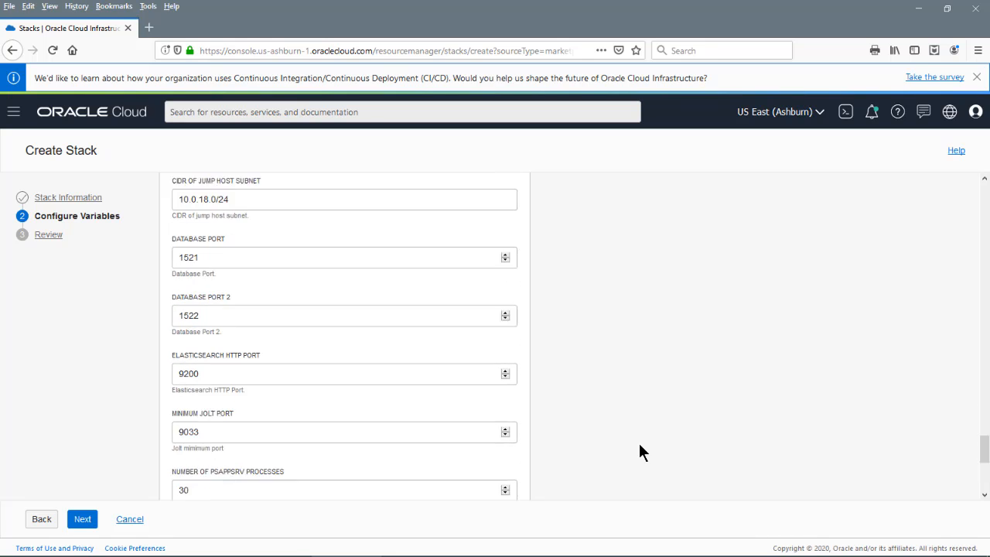
scroll(639, 452, down, 2)
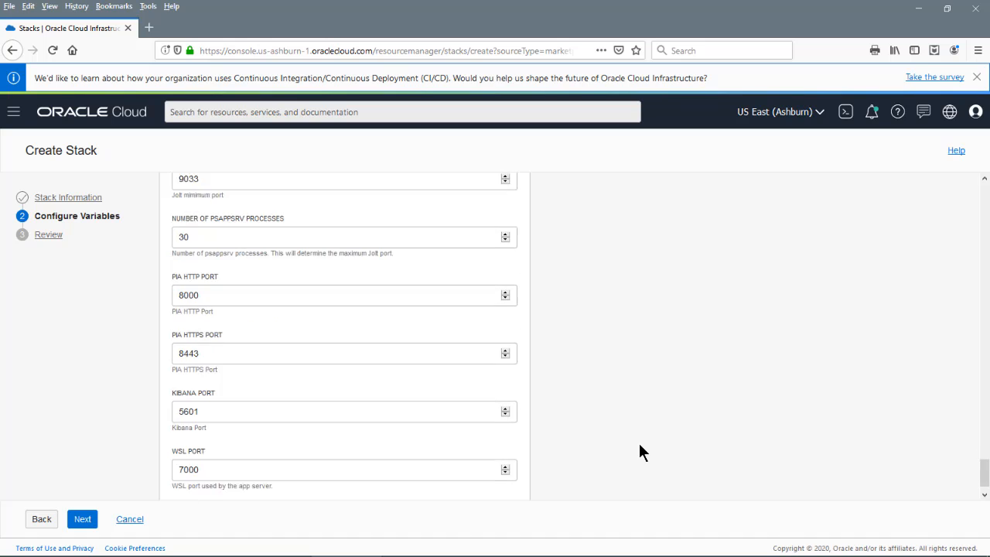
scroll(639, 452, up, 3)
scroll(640, 453, down, 3)
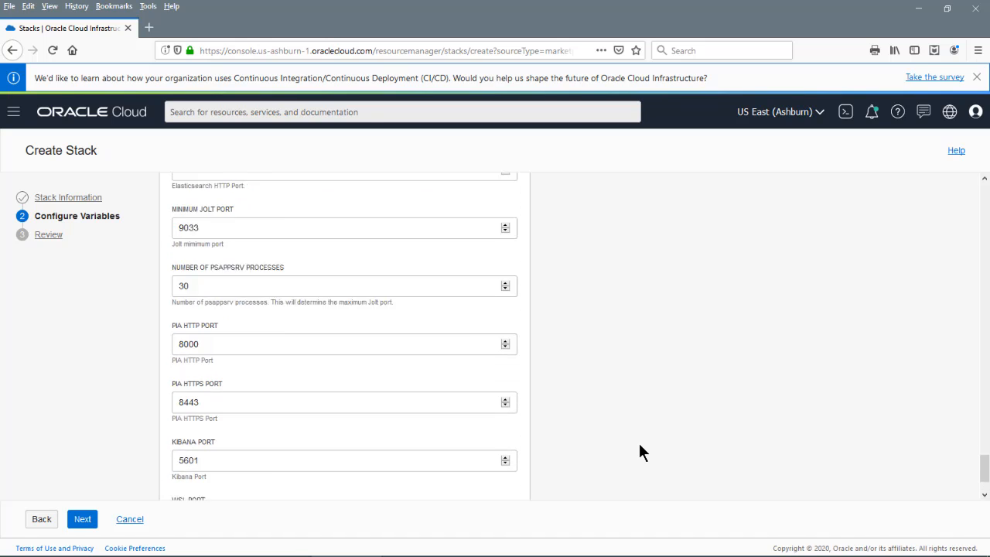
Review the stack summary and create the stack, letting its apply job succeed
click(77, 523)
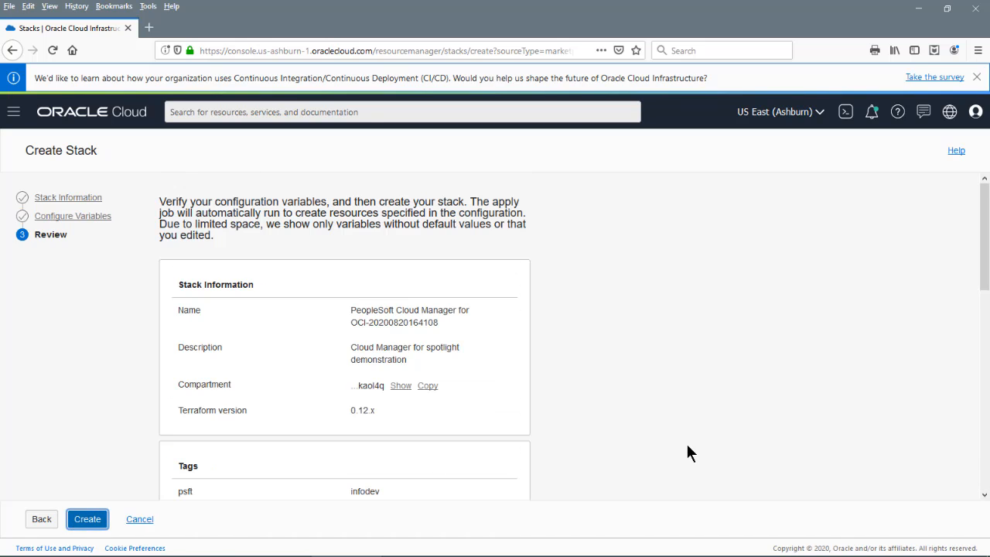
scroll(688, 447, down, 3)
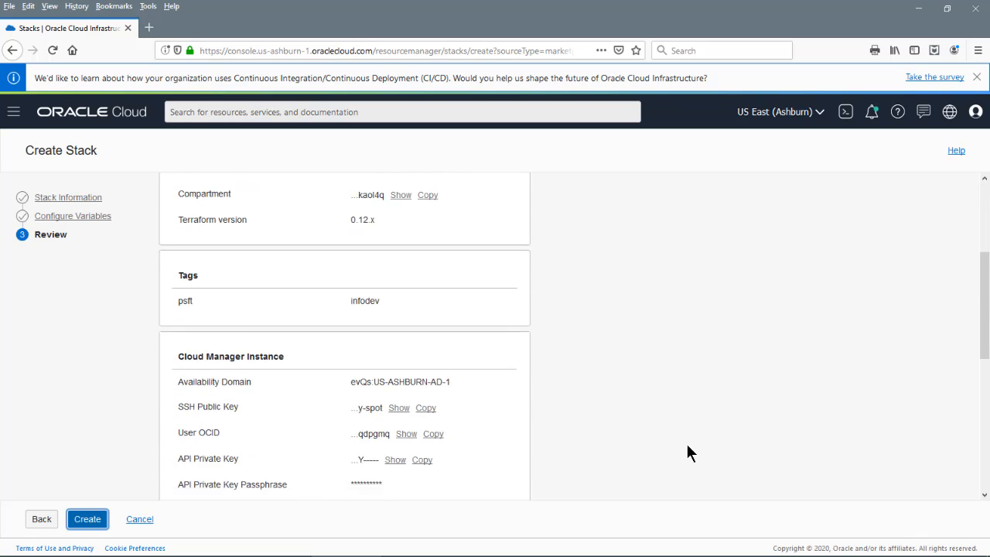
scroll(688, 453, down, 3)
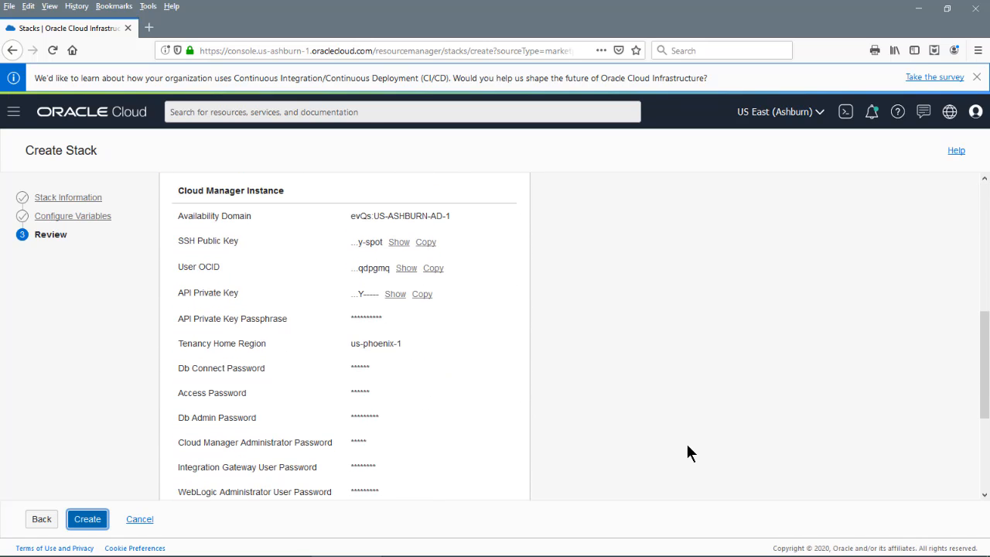
scroll(688, 447, down, 5)
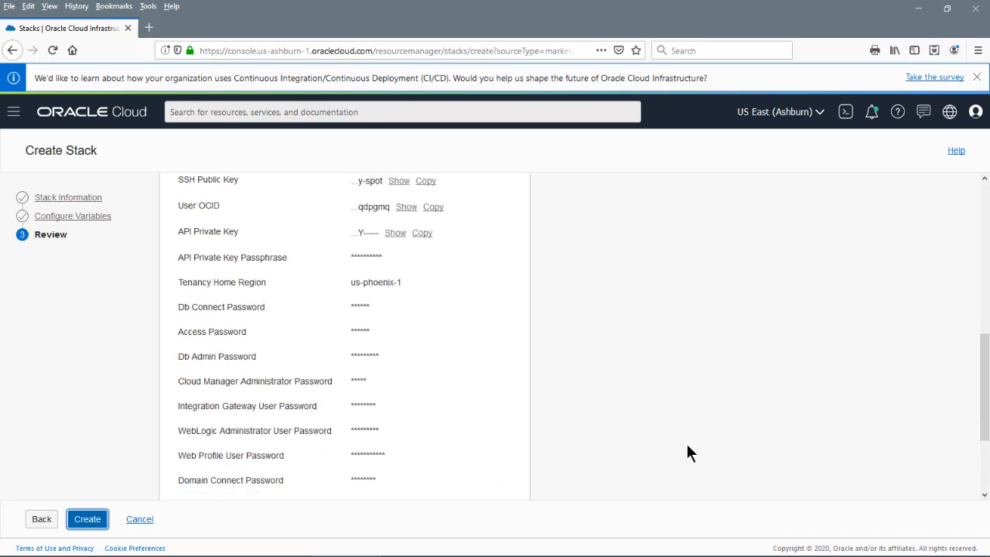
click(87, 525)
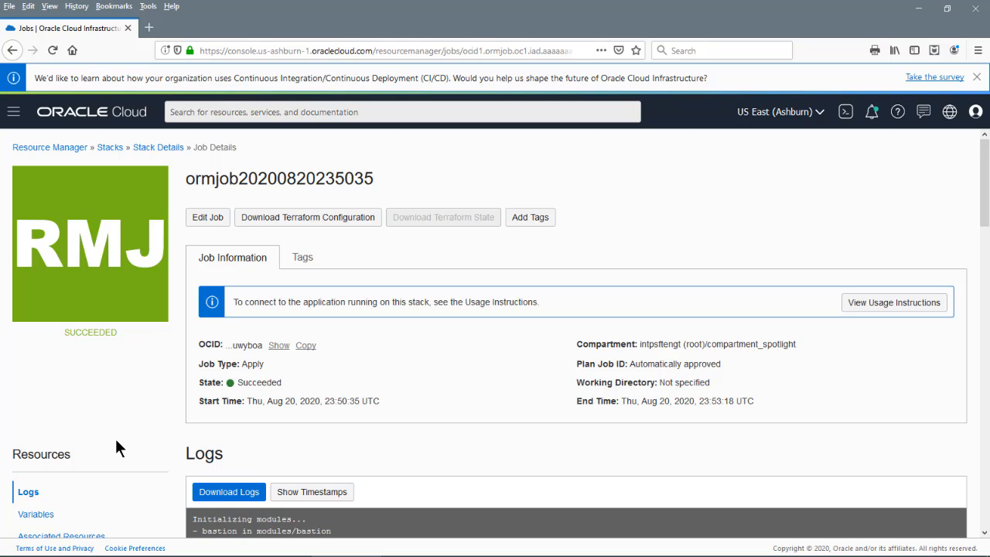
Scroll the apply job log and view the cm_private_ip and cm_public_ip outputs
scroll(115, 439, down, 8)
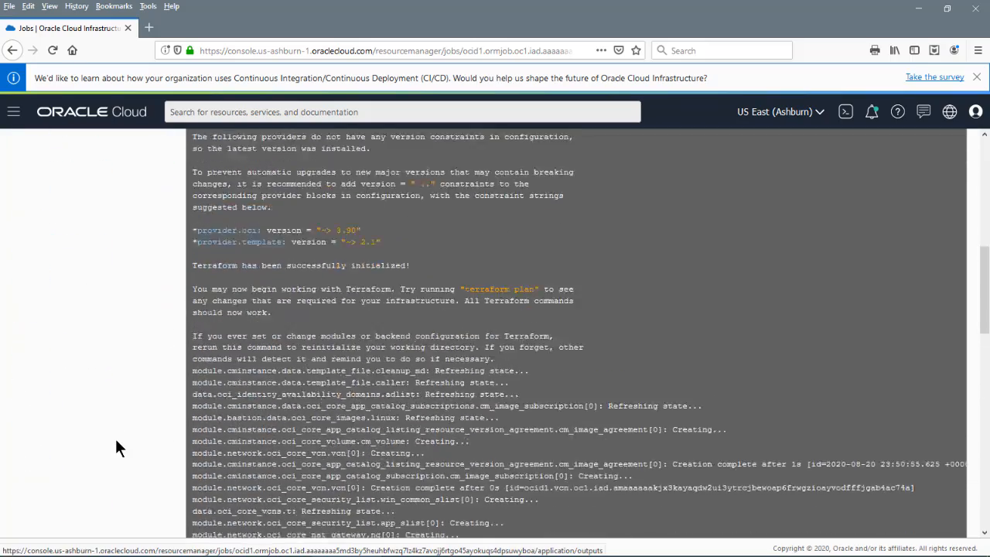
scroll(116, 442, down, 10)
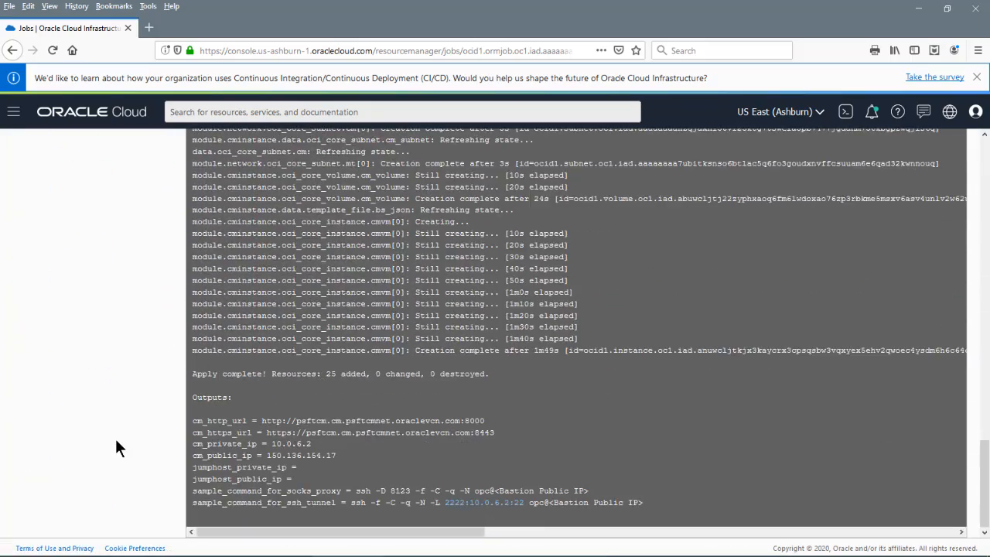
scroll(116, 443, up, 15)
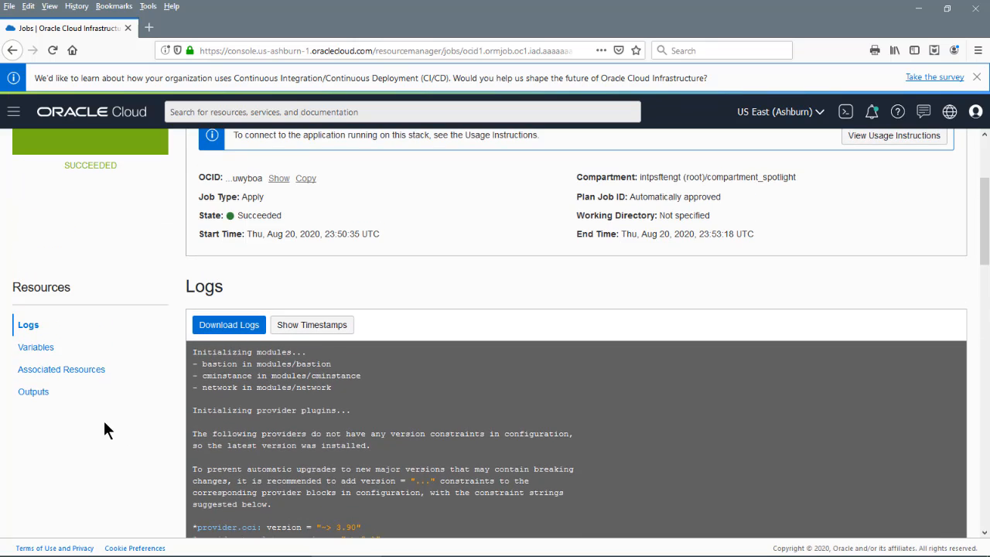
click(35, 392)
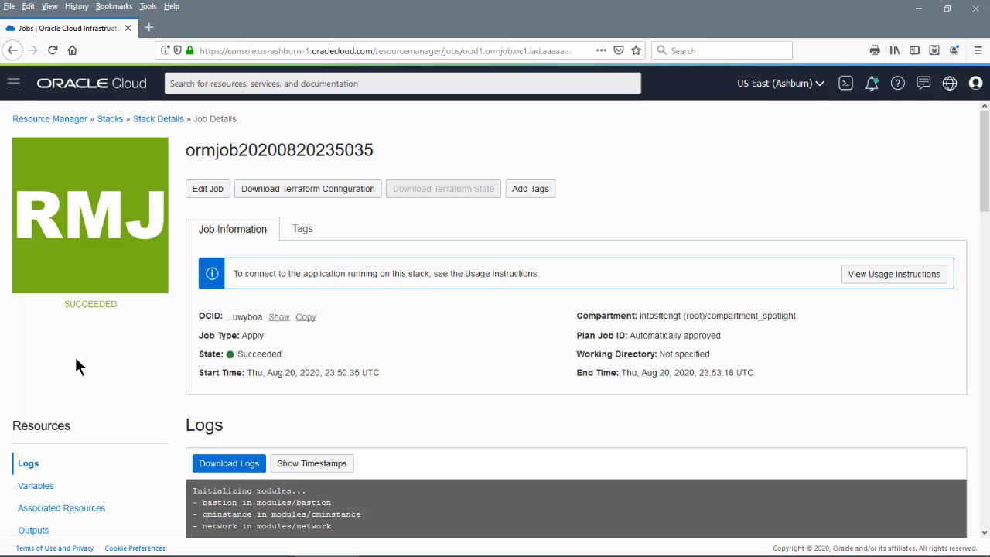
scroll(75, 358, down, 3)
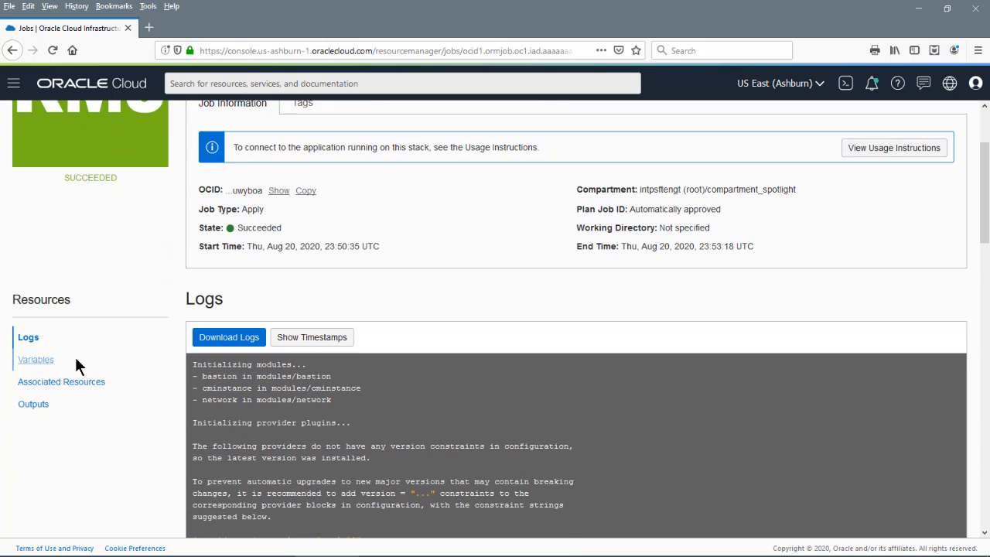
List the job's 20 variables and page to the last page of masked passwords
click(48, 361)
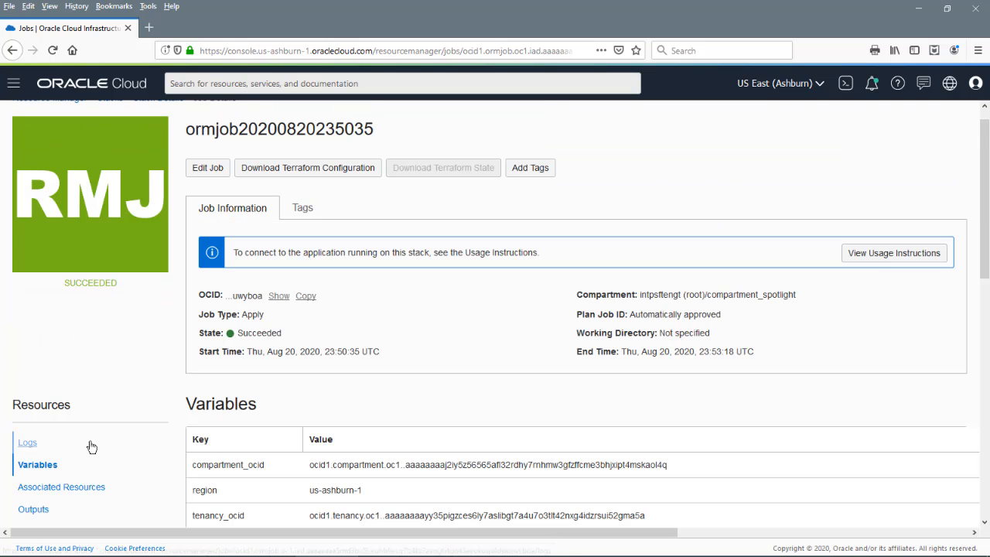
scroll(110, 470, down, 3)
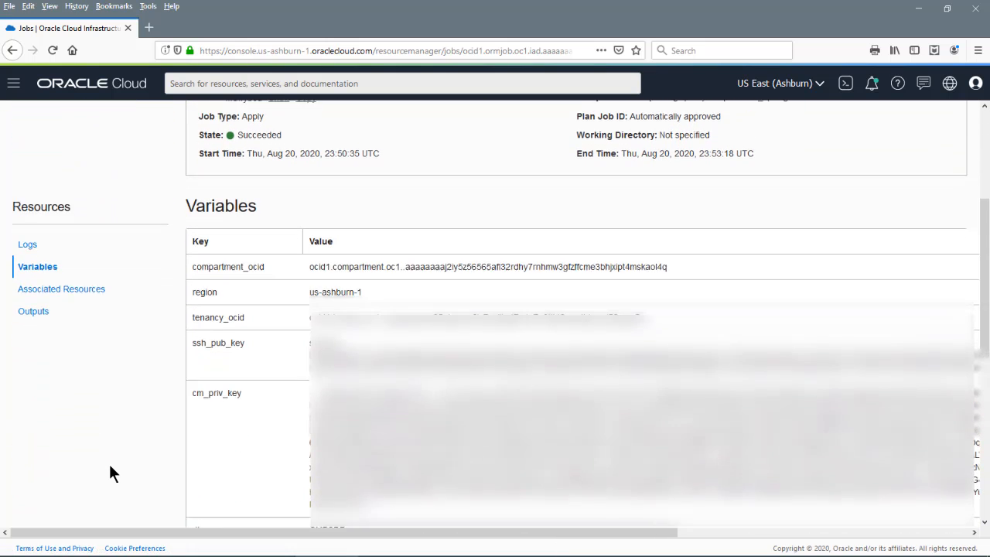
scroll(110, 473, down, 1)
scroll(109, 473, down, 4)
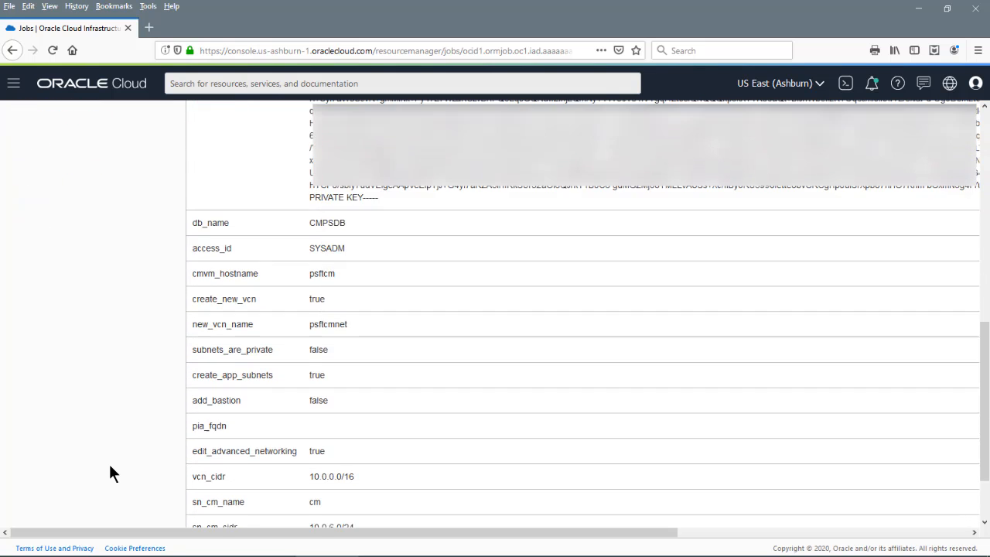
scroll(110, 474, down, 2)
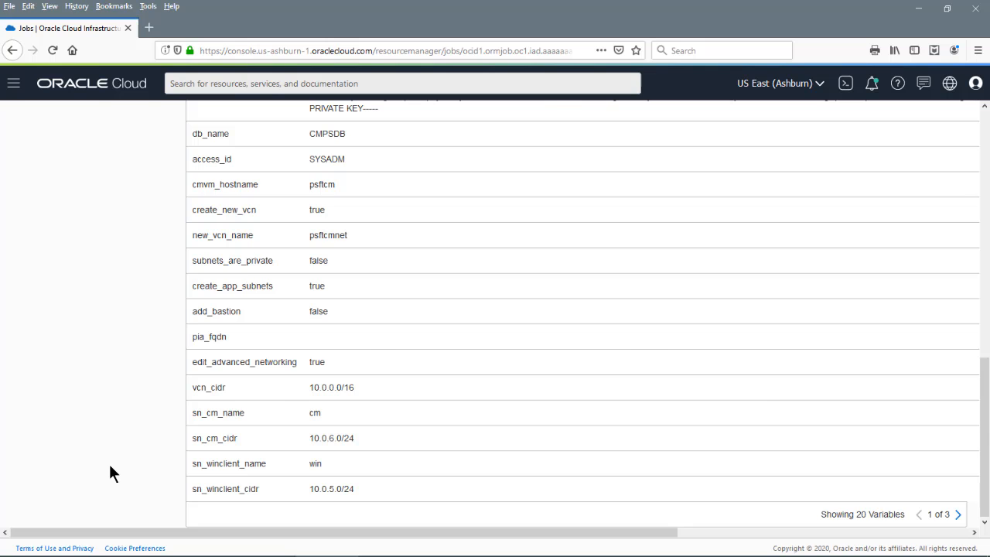
double_click(958, 514)
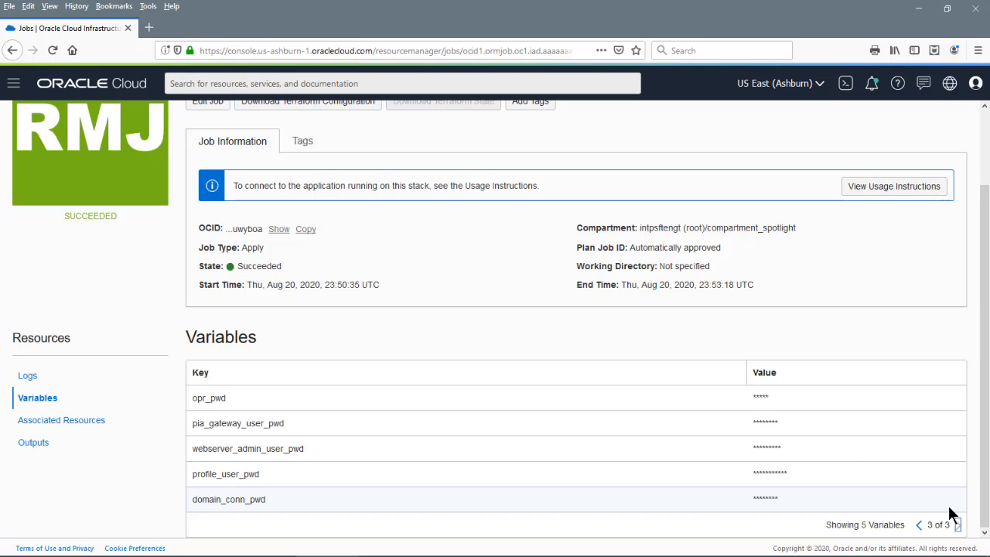
Page through the job's associated resources and open the psftcm instance's details page
click(77, 424)
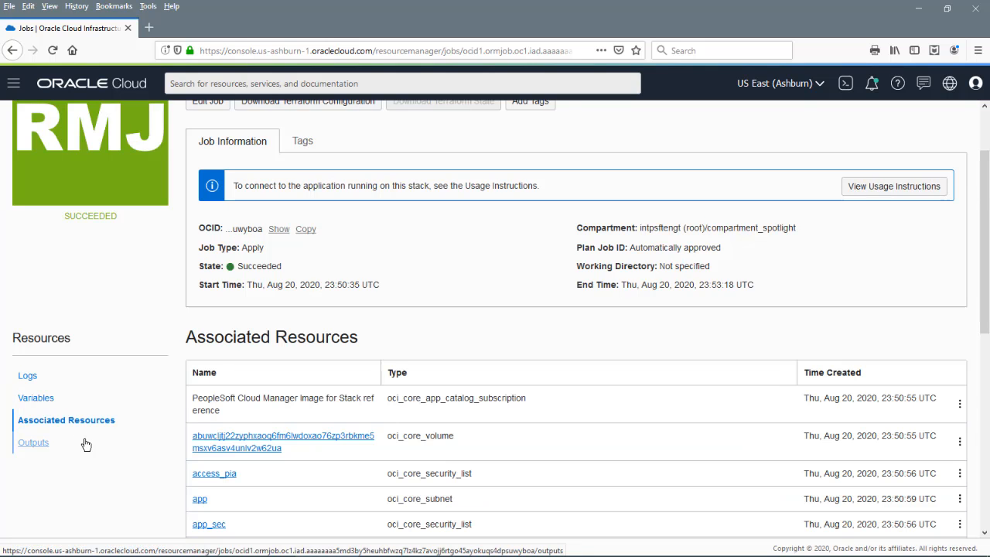
scroll(86, 443, down, 5)
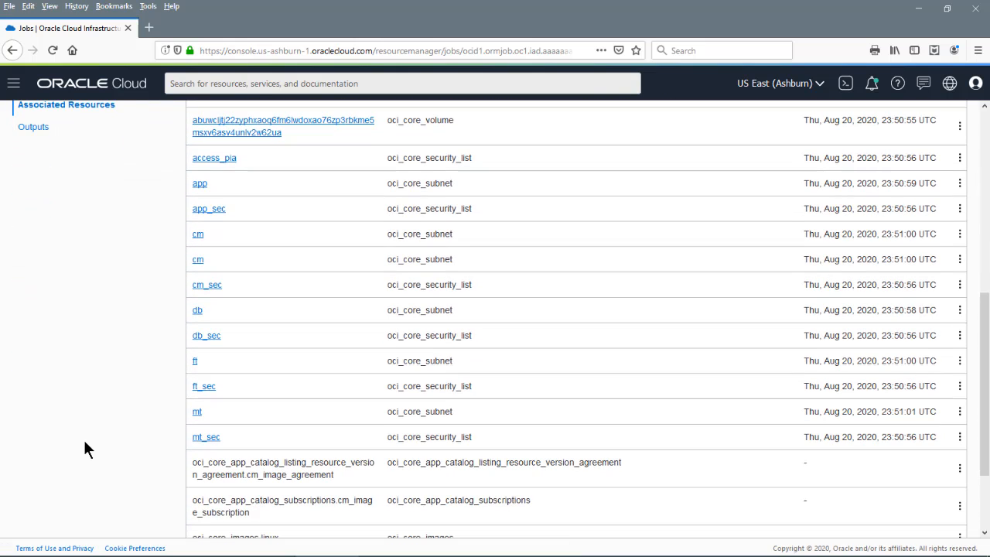
scroll(85, 443, down, 2)
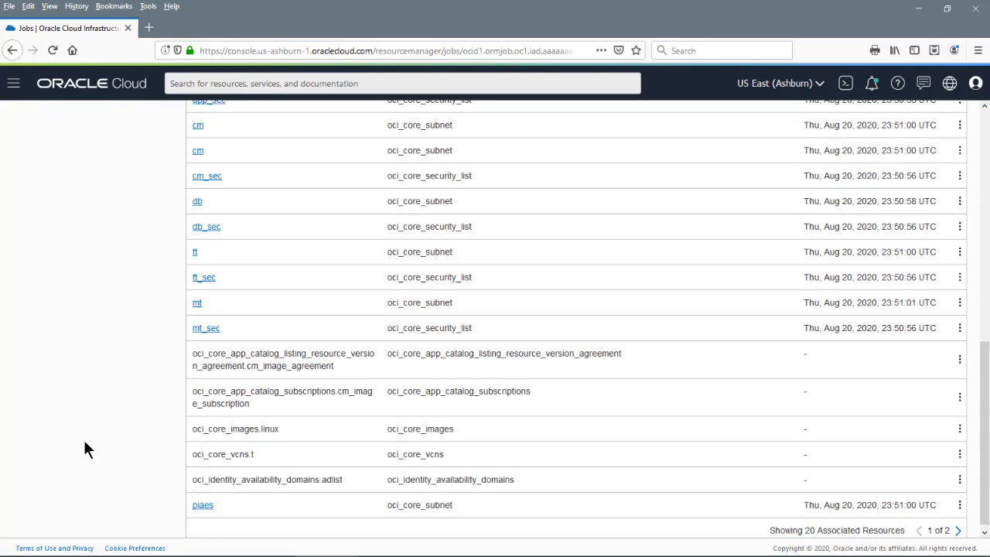
click(957, 524)
scroll(93, 391, up, 5)
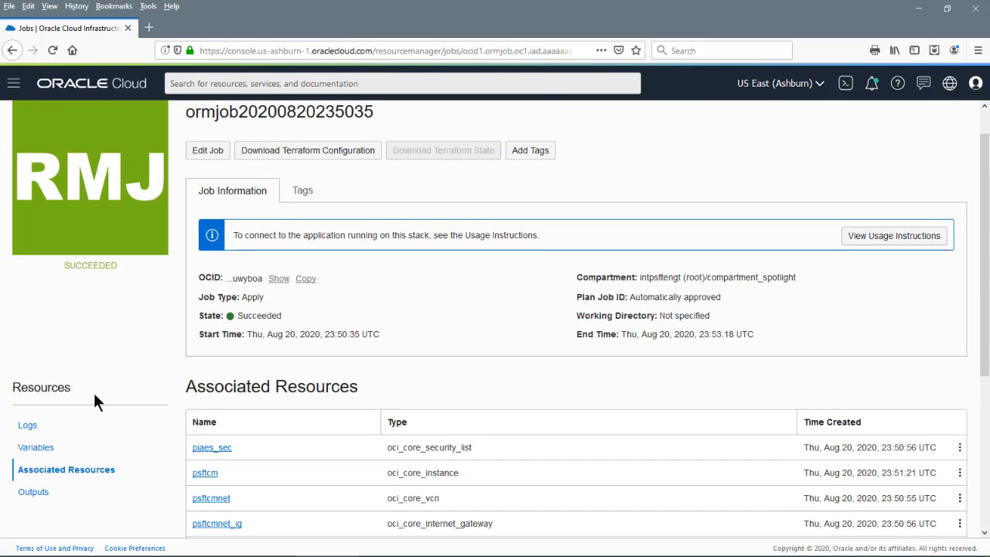
click(961, 515)
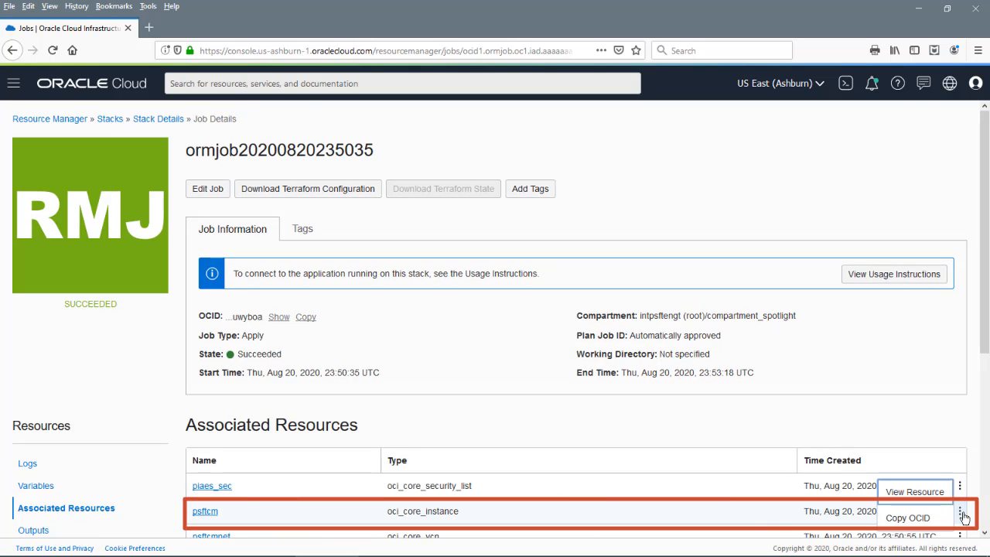
click(912, 490)
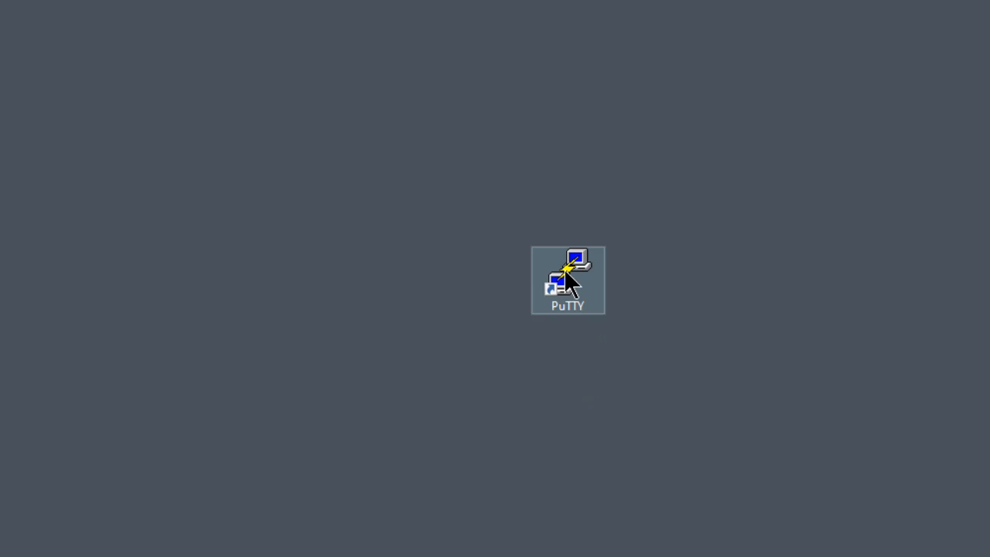
Launch PuTTY, paste the instance's IP address as the host name, and show Connection options
click(568, 281)
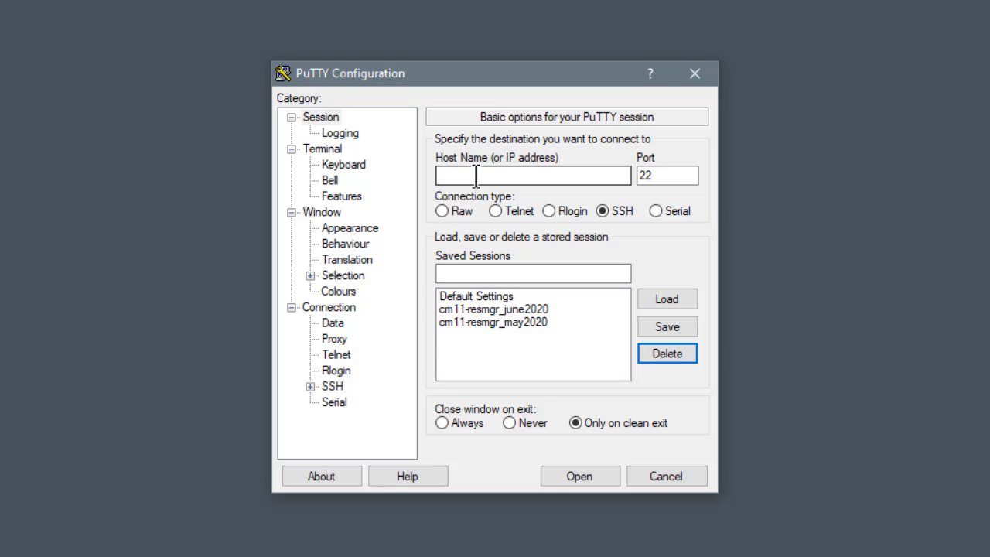
click(476, 177)
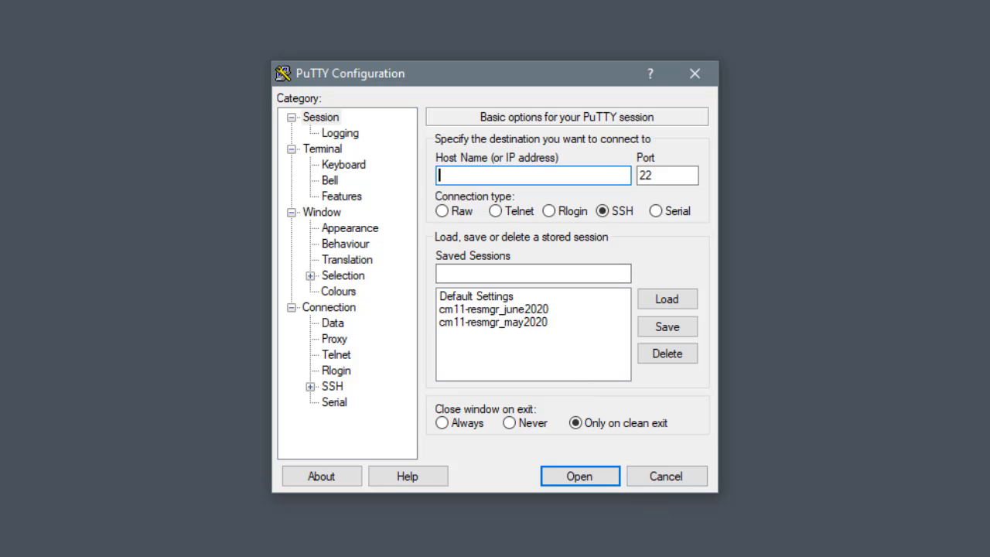
key(ctrl+v)
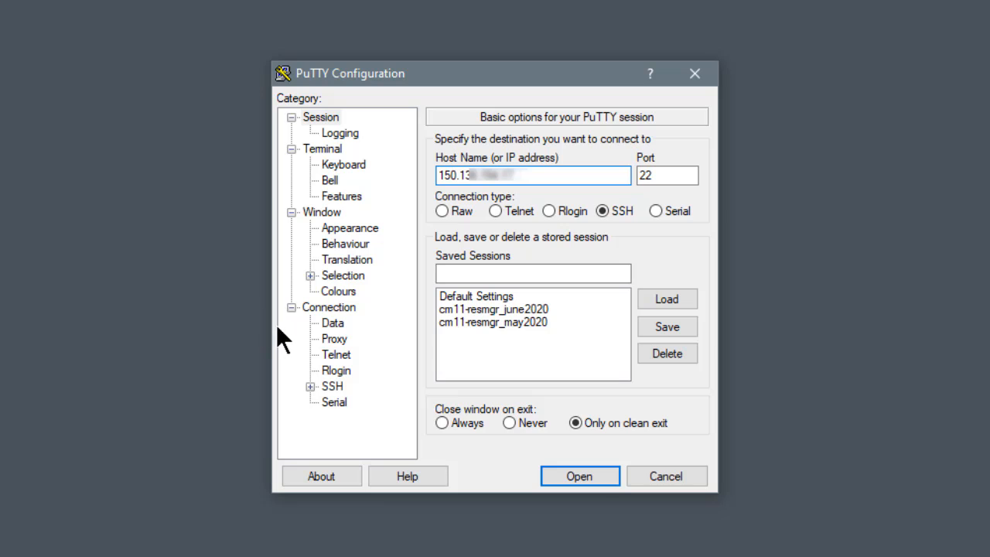
click(329, 306)
Set the connection keepalive interval to 5 seconds
click(664, 159)
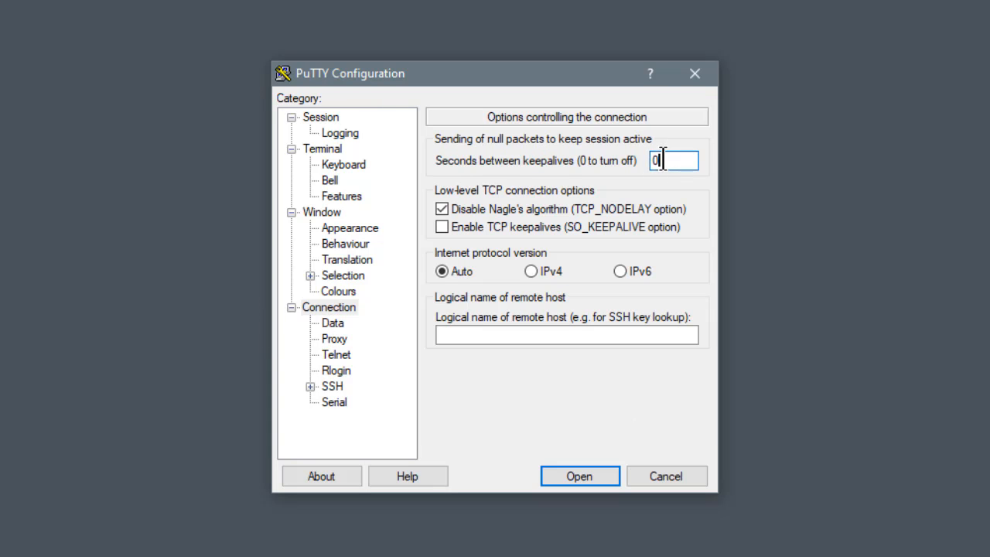
key(BackSpace)
text(5)
Choose rsa-key-spot.ppk as the SSH authentication private key
click(309, 386)
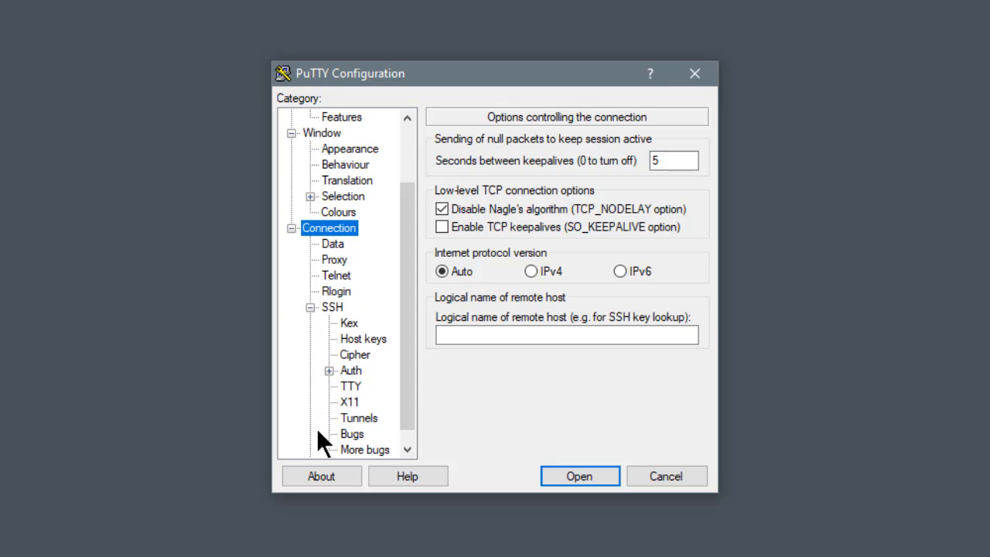
click(326, 370)
click(349, 371)
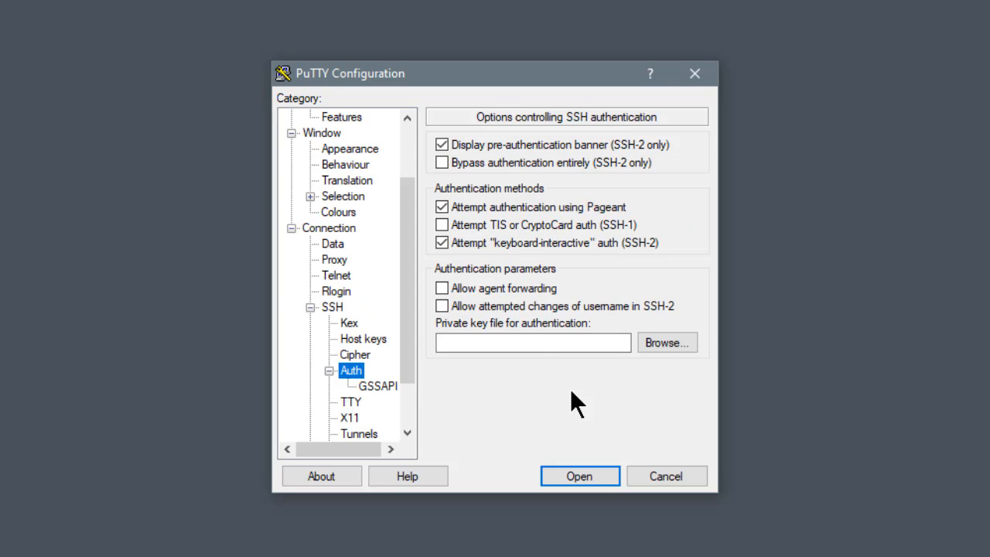
click(654, 344)
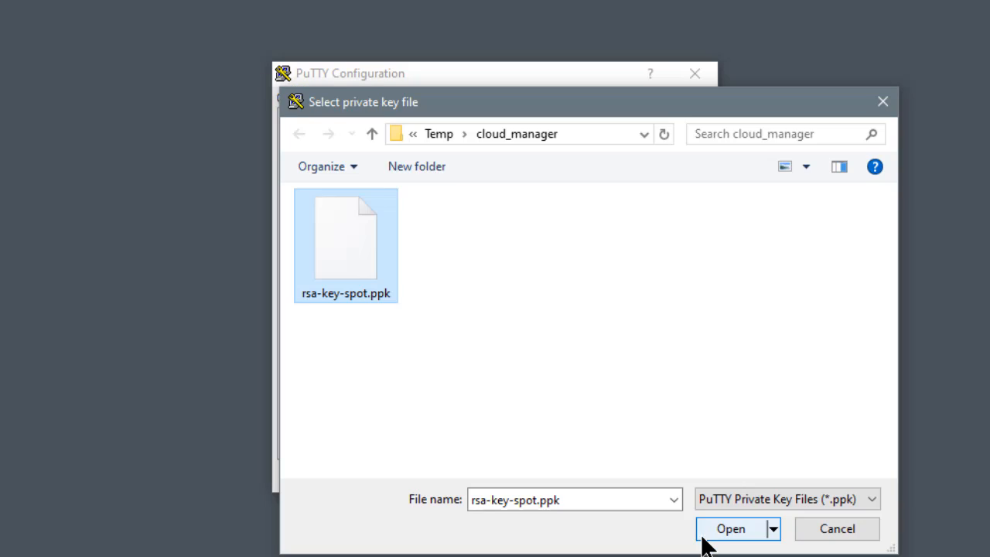
click(705, 534)
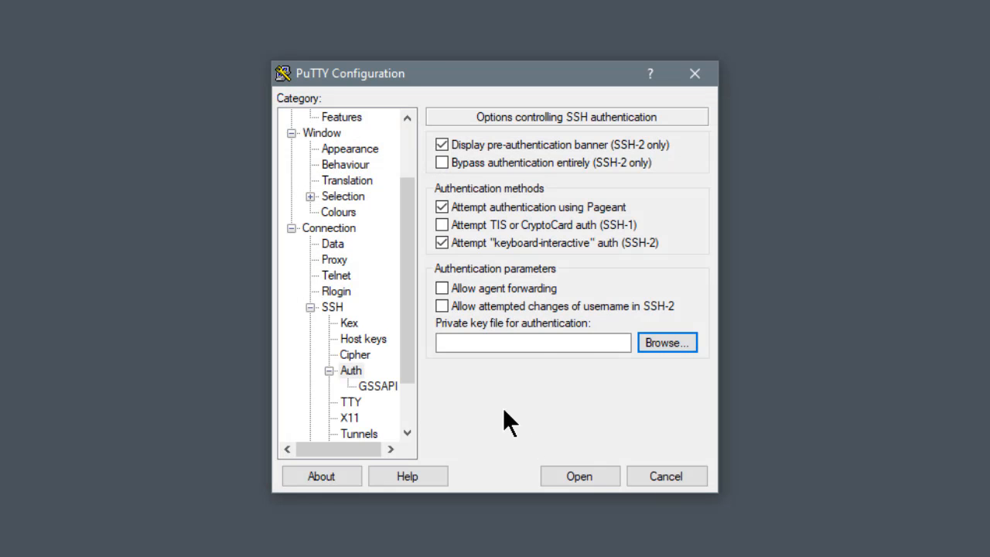
scroll(402, 214, up, 2)
Save the session under the name cm11-spotlight
click(308, 118)
click(550, 274)
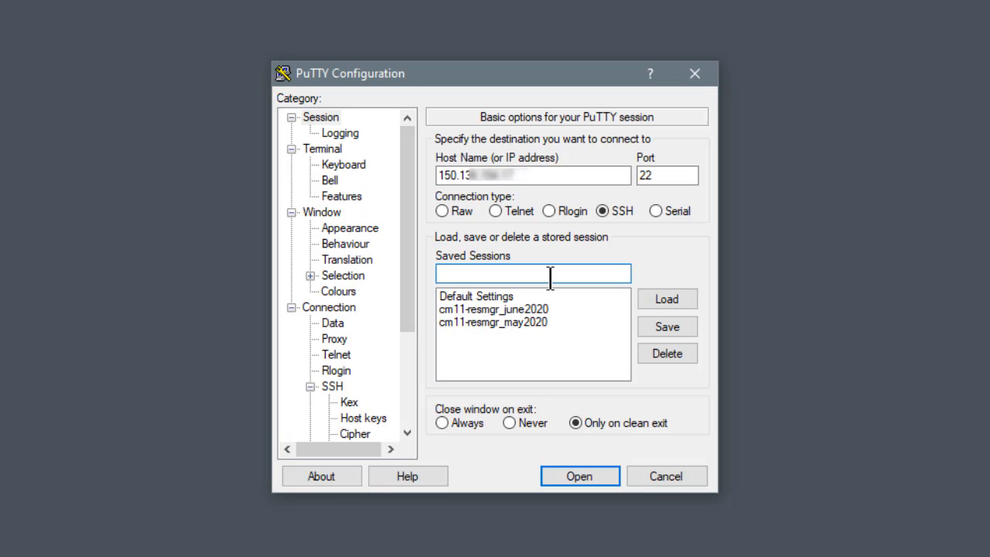
text(cm11-spotlight)
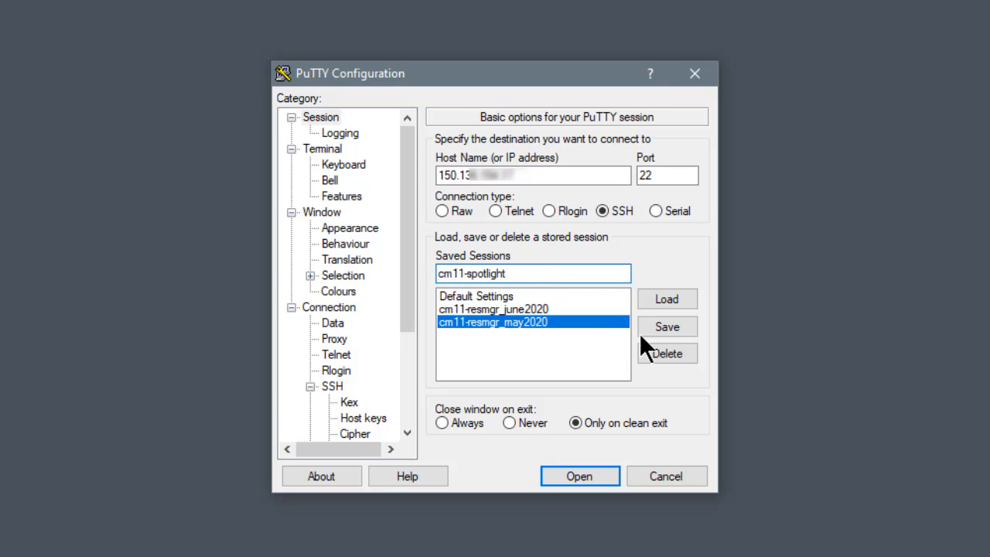
click(665, 328)
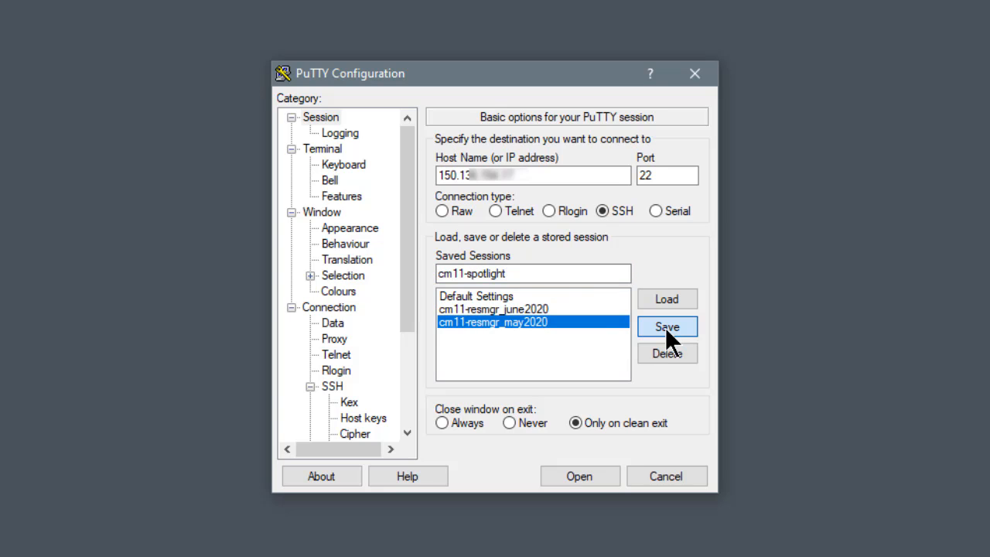
Connect to the instance as opc and list the files in the bootstrap directory
click(576, 477)
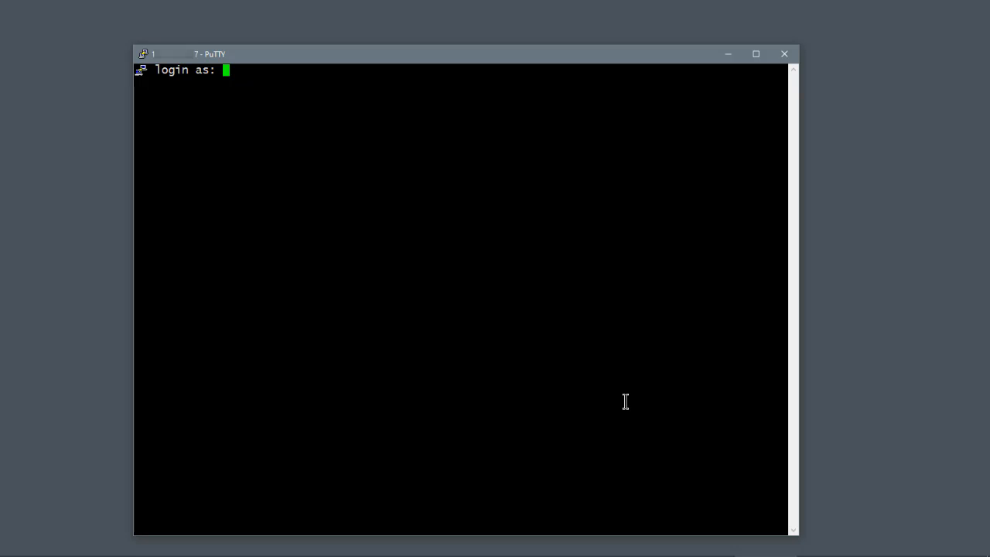
text(opc)
key(Return)
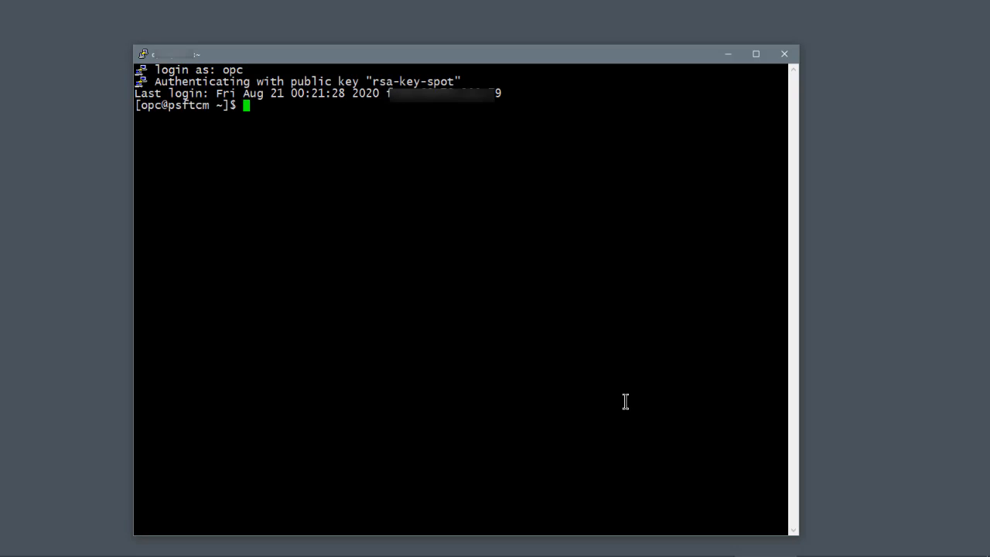
text(cd bootst)
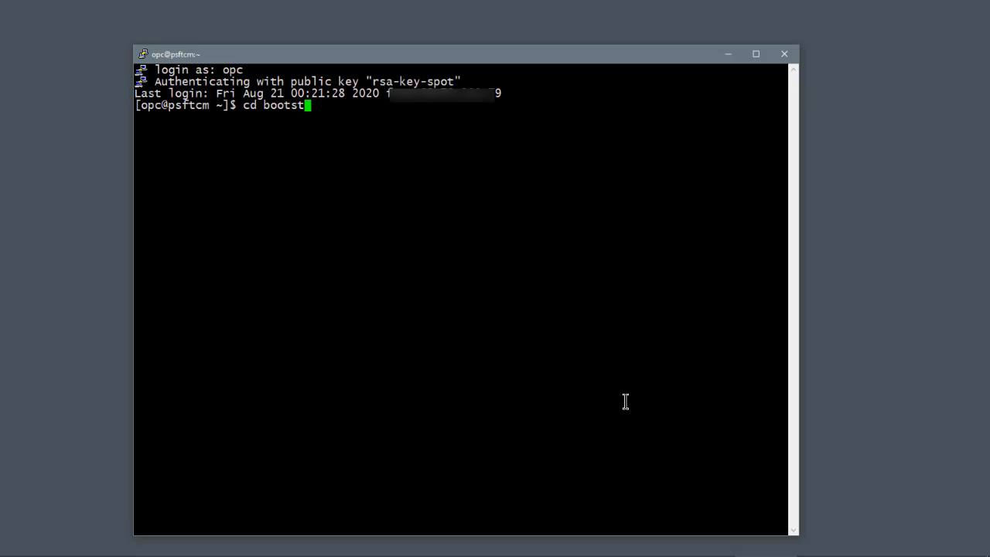
text(rap)
key(Return)
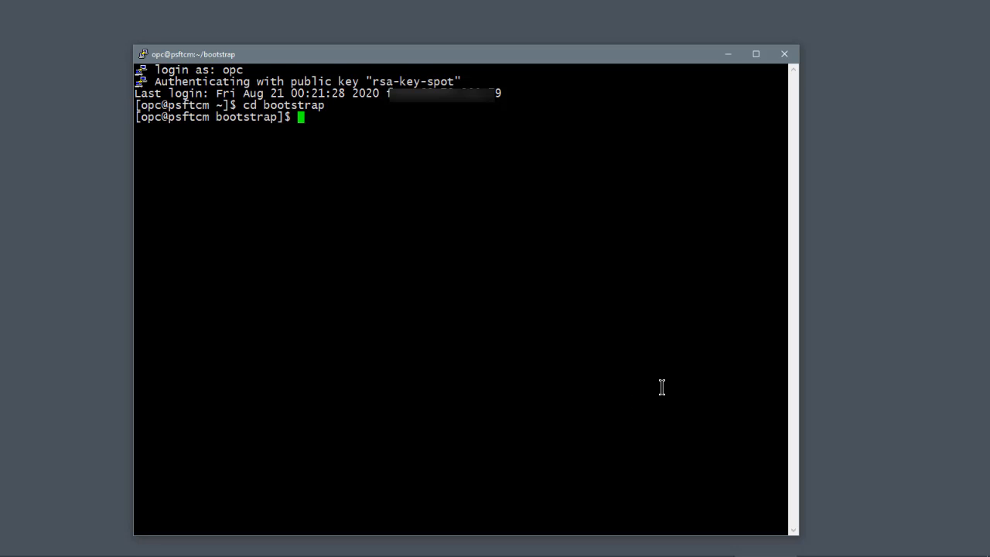
text(ls)
key(Return)
View CloudManagerStatus.log with more and page through to the Cloud Manager PIA URL
text(more)
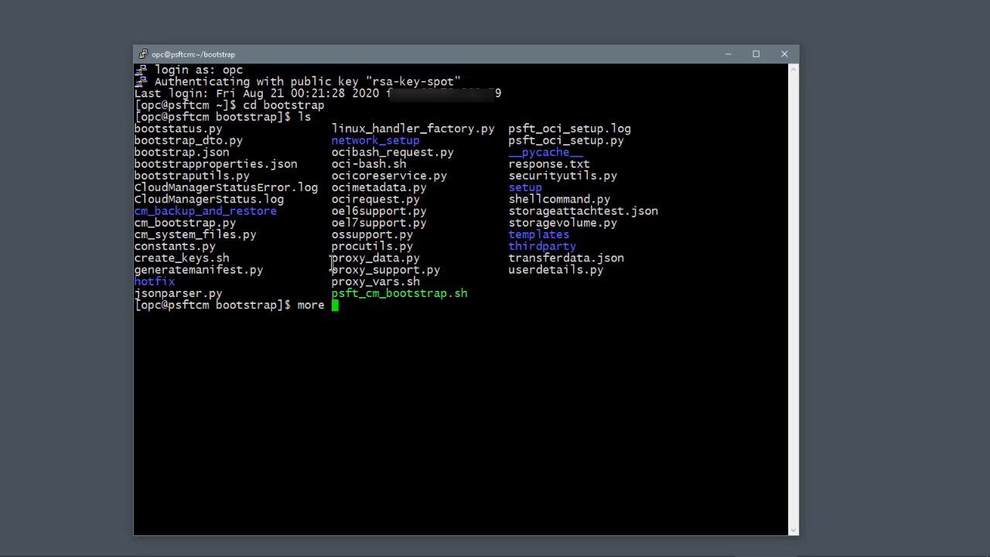
drag(139, 199, 282, 201)
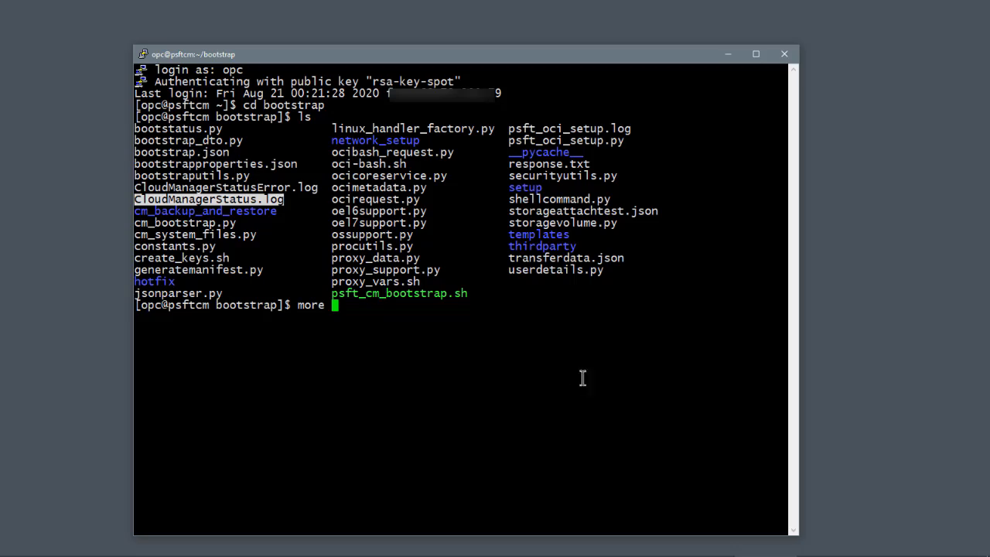
right_click(613, 384)
key(Return)
key(space)
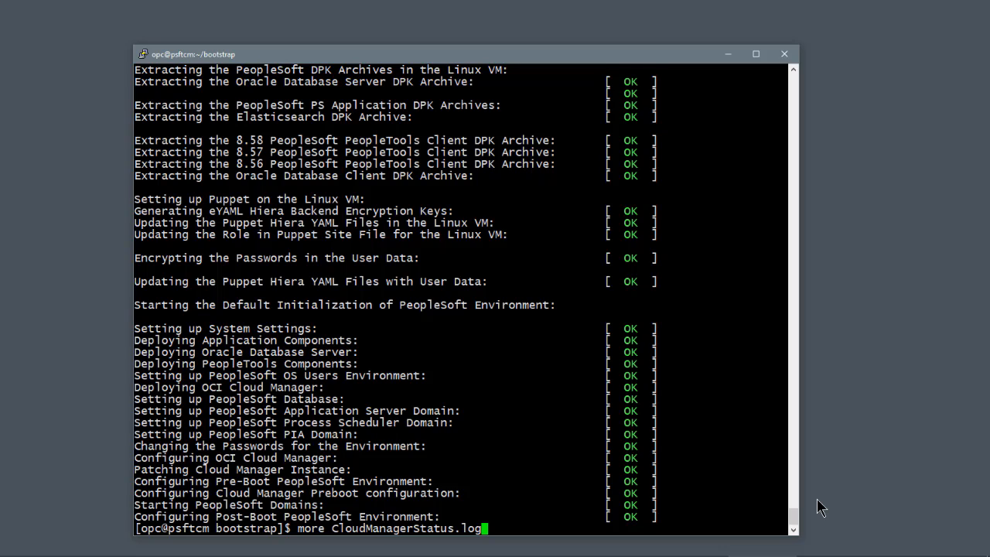
key(Return)
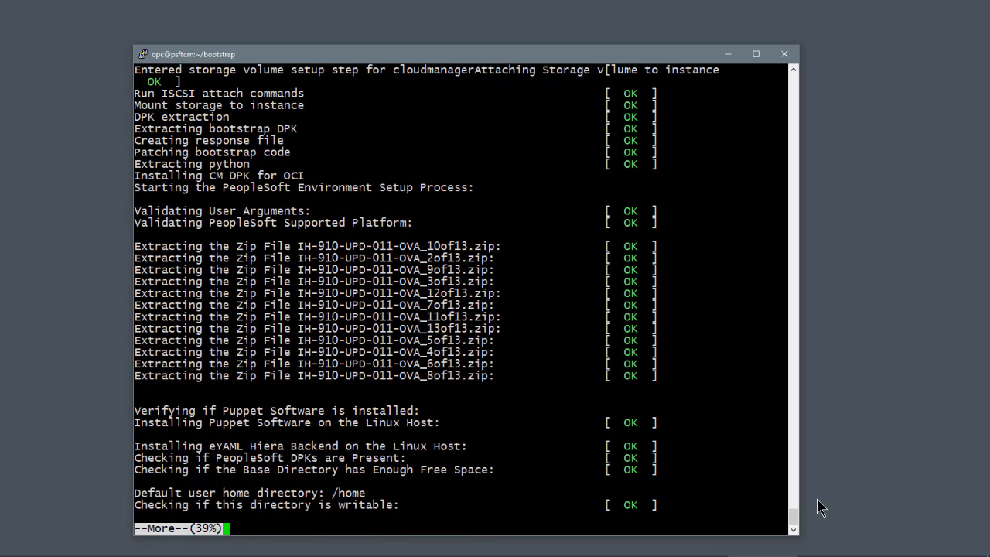
key(space)
key(space)
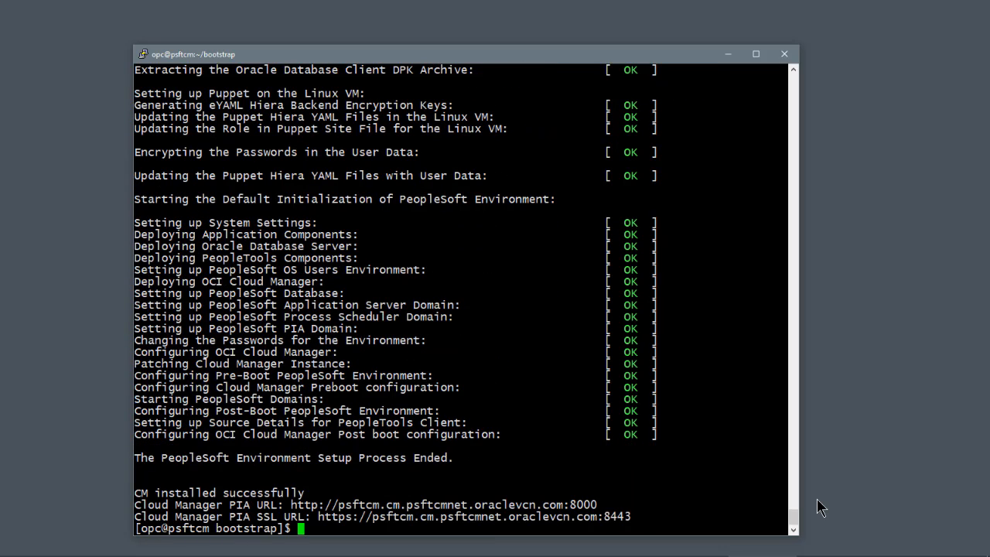
drag(291, 504, 674, 497)
key(ctrl+c)
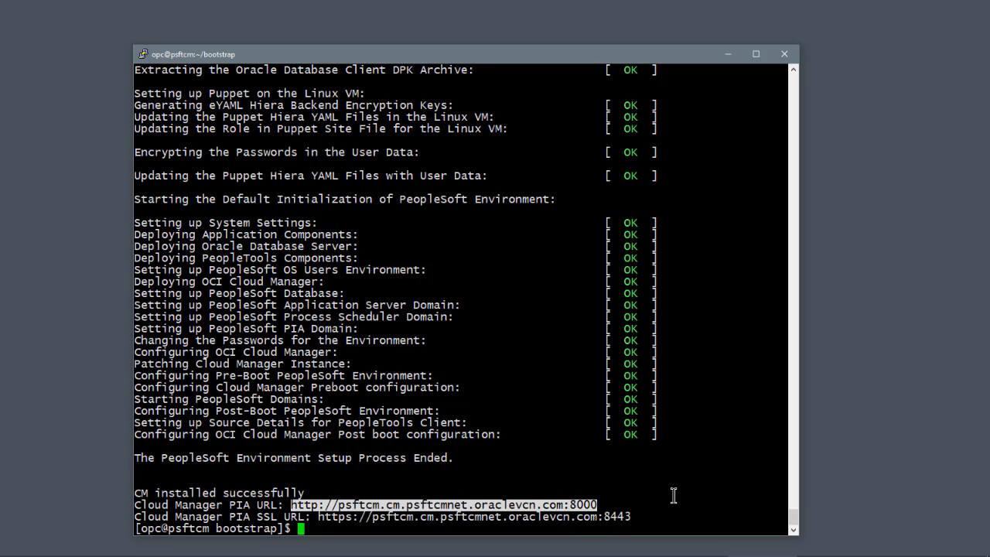
click(701, 498)
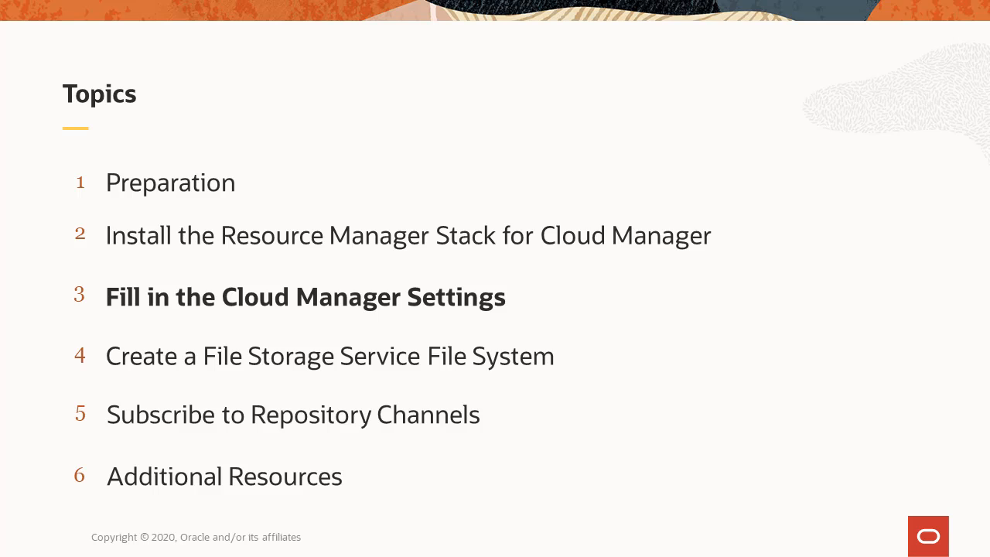
Select the current web address in the browser's address bar
drag(331, 50, 198, 52)
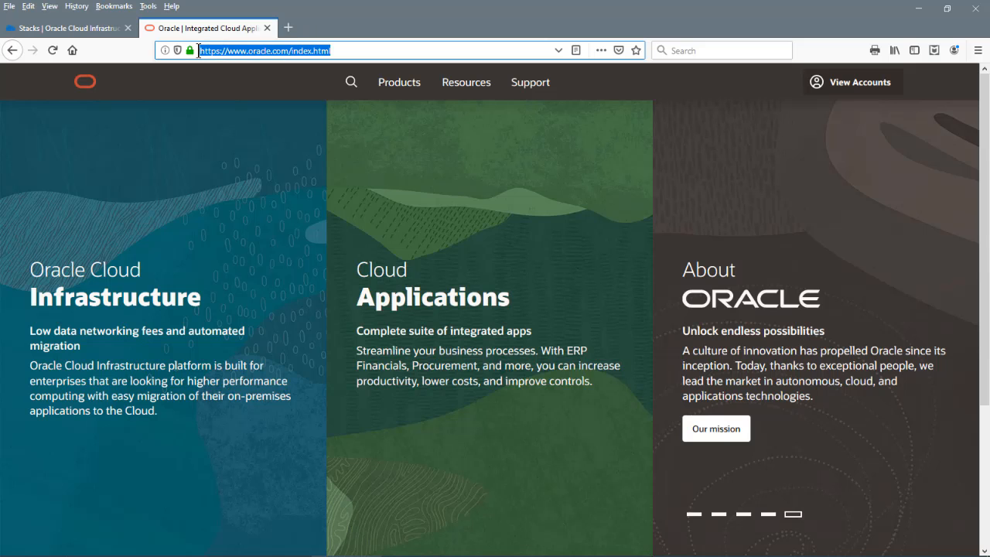
Load the Cloud Manager PIA address and sign in as CLADM
key(ctrl+v)
key(Return)
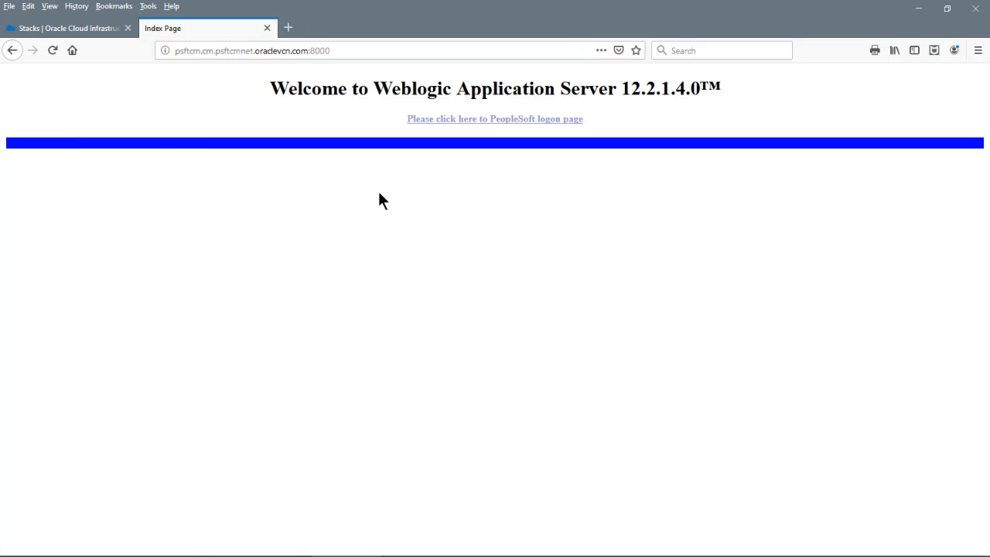
click(446, 120)
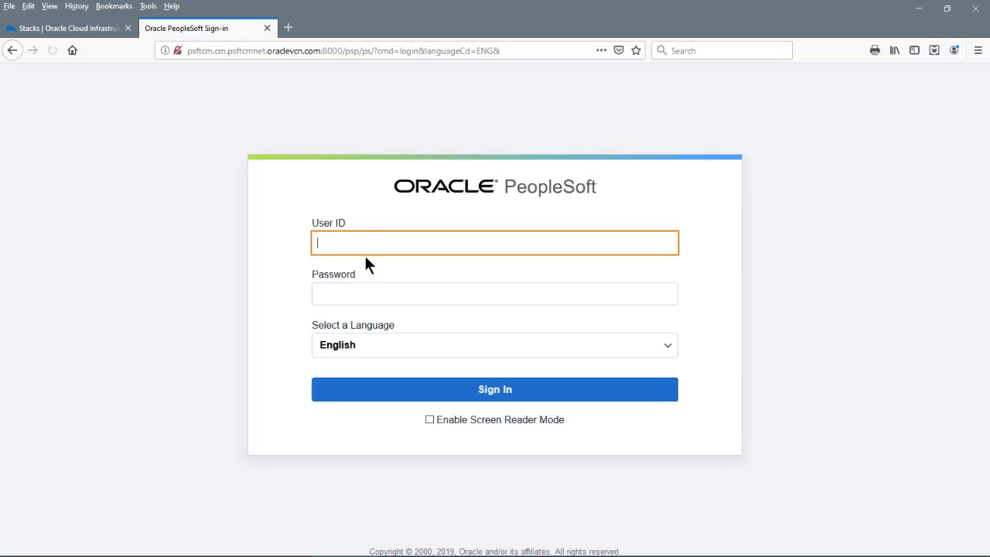
text(CLADM)
key(Tab)
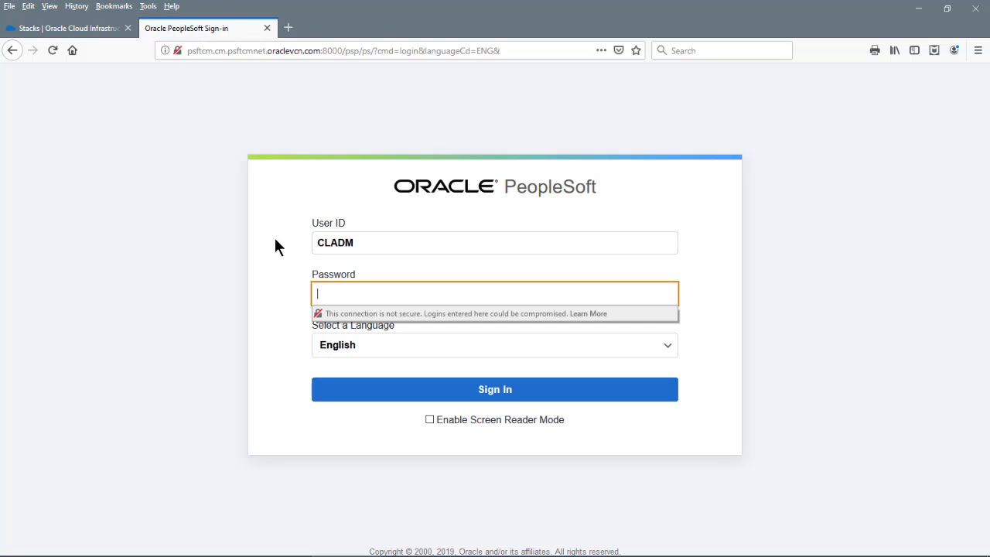
text(CLADM)
click(373, 392)
Replace the MOS user ID and password in Cloud Manager Settings and save them
click(720, 355)
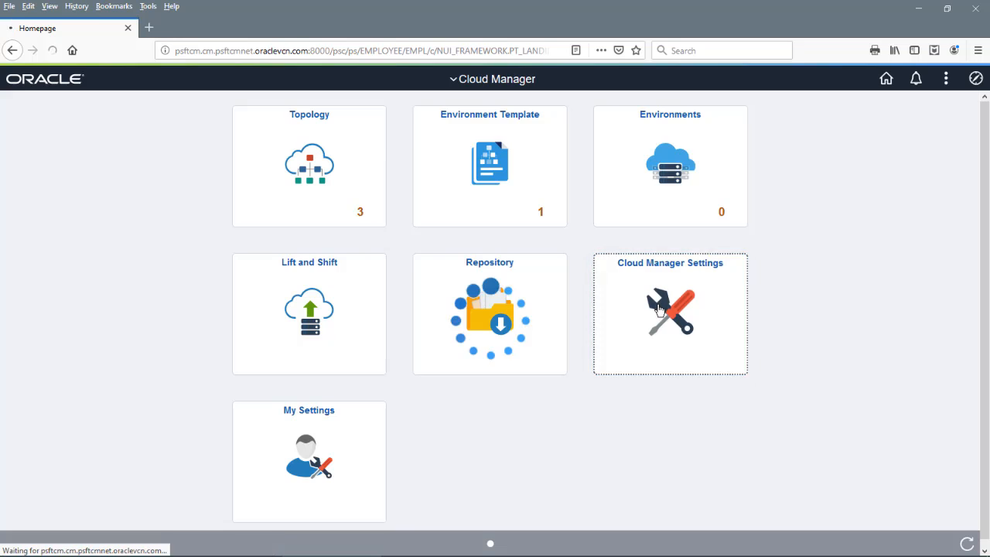
drag(606, 204, 457, 203)
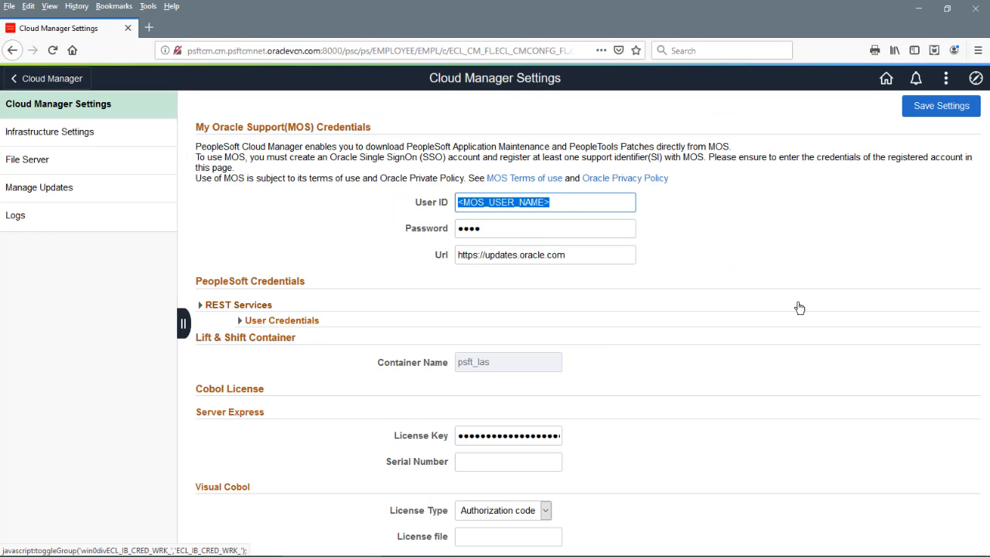
text([blurred])
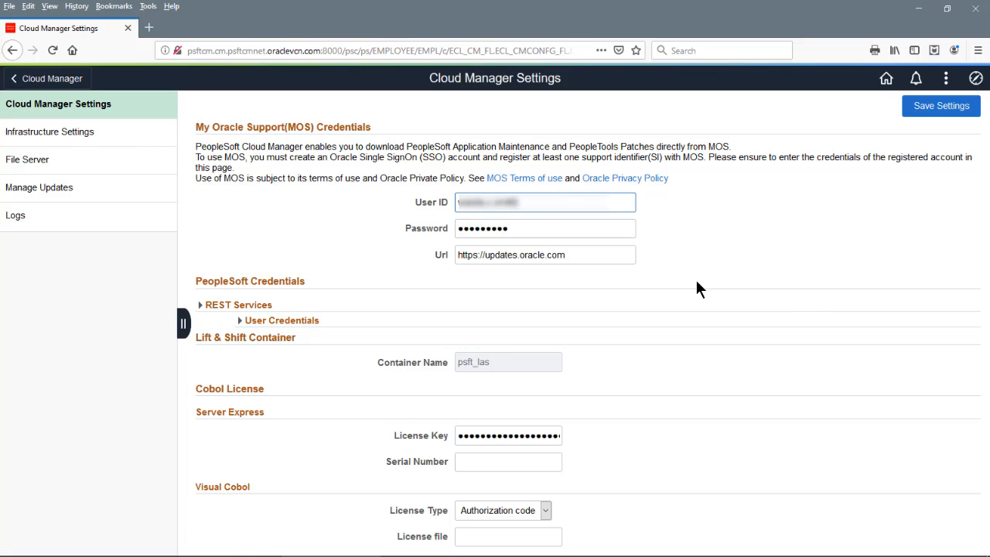
text([blurred])
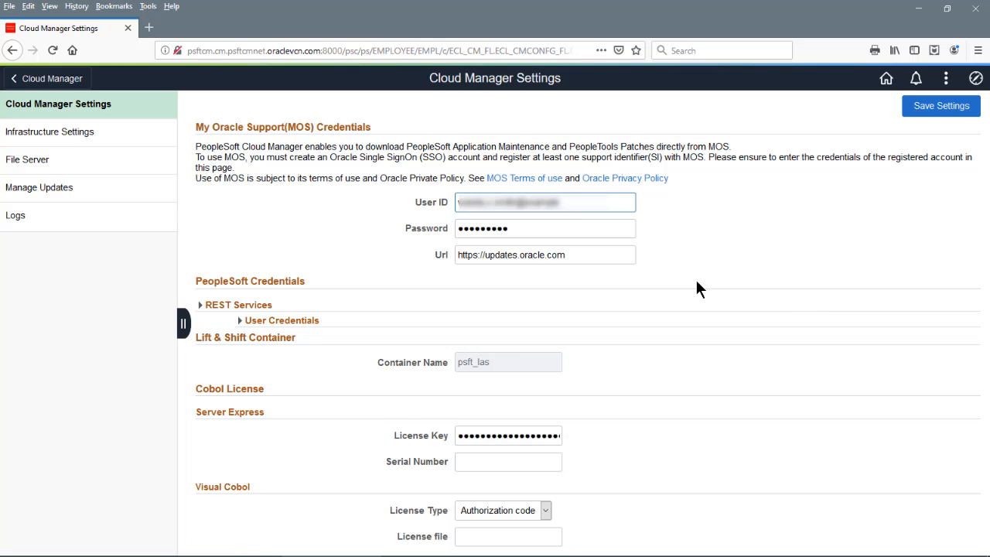
text([blurred])
key(Tab)
text(•••)
key(BackSpace)
key(BackSpace)
key(BackSpace)
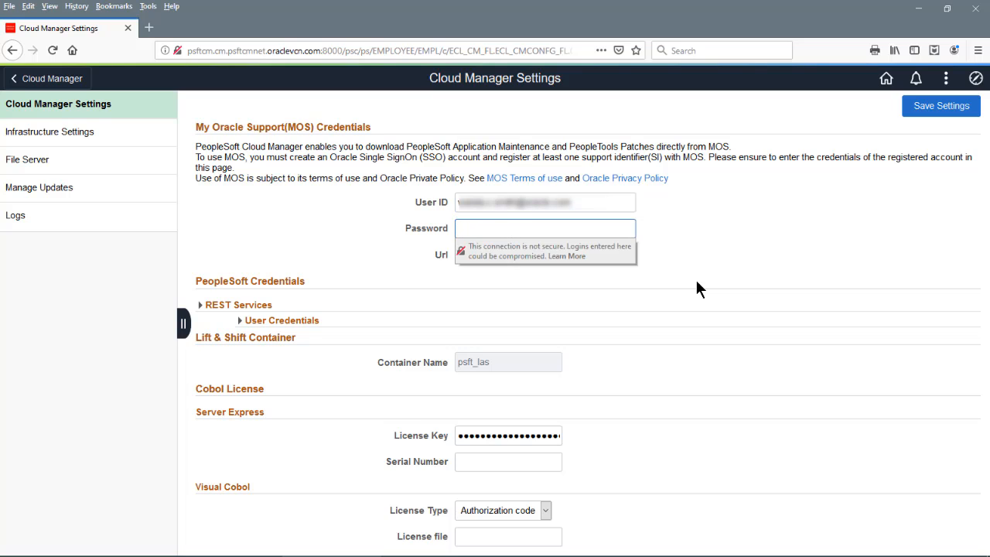
text(•••••••••)
click(922, 113)
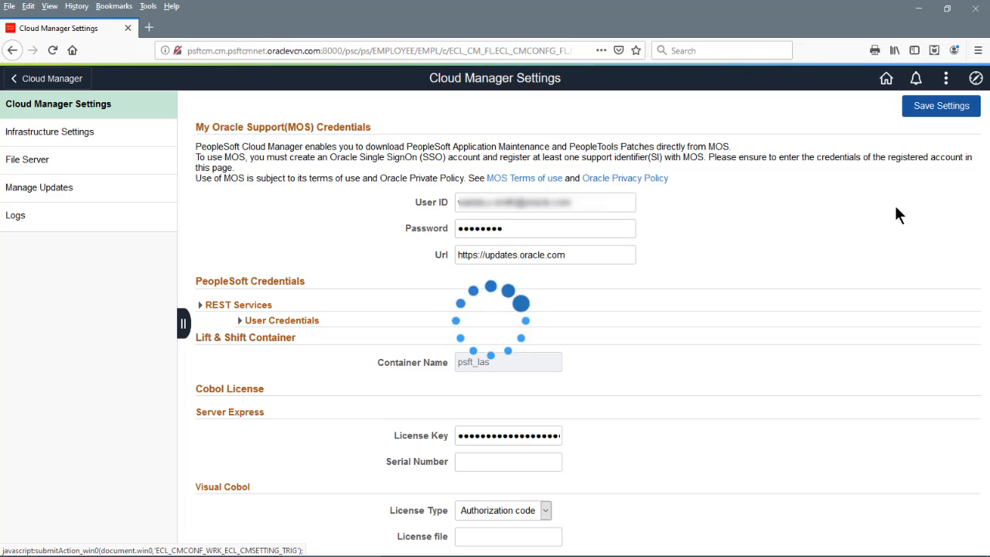
In Infrastructure Settings, switch Marketplace Image to YES and select OCI_X86_64_PSFTBASE_OL_7.8_01 as the image version
click(129, 138)
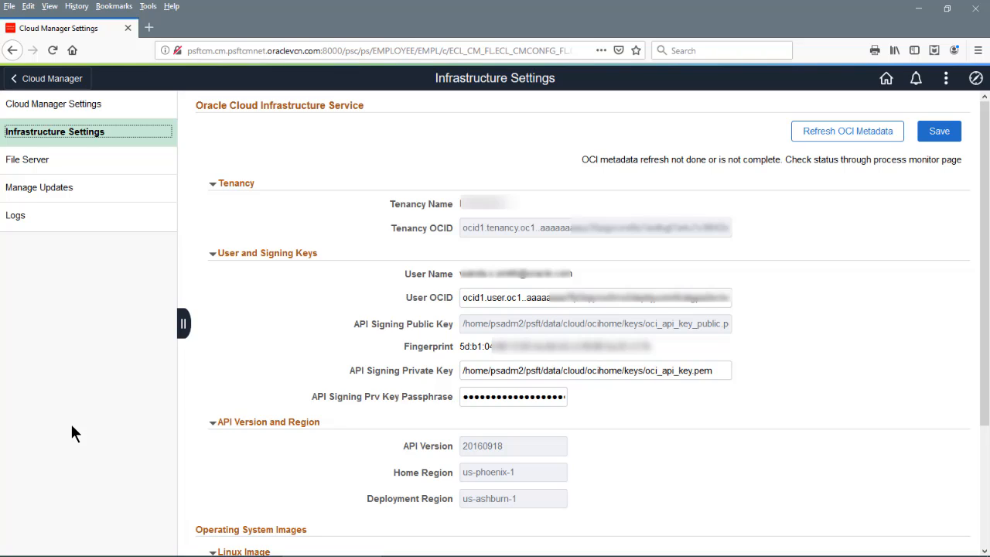
scroll(680, 488, down, 2)
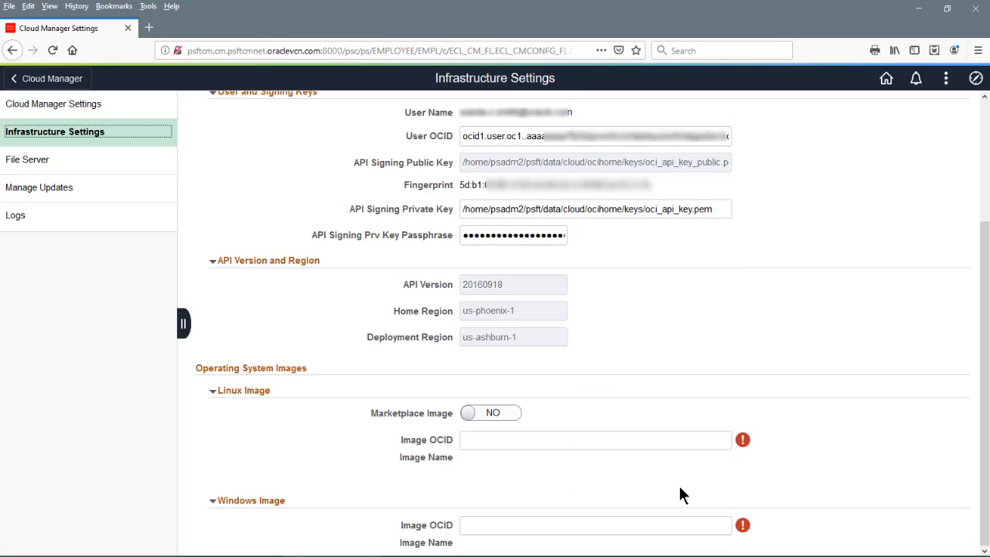
click(477, 415)
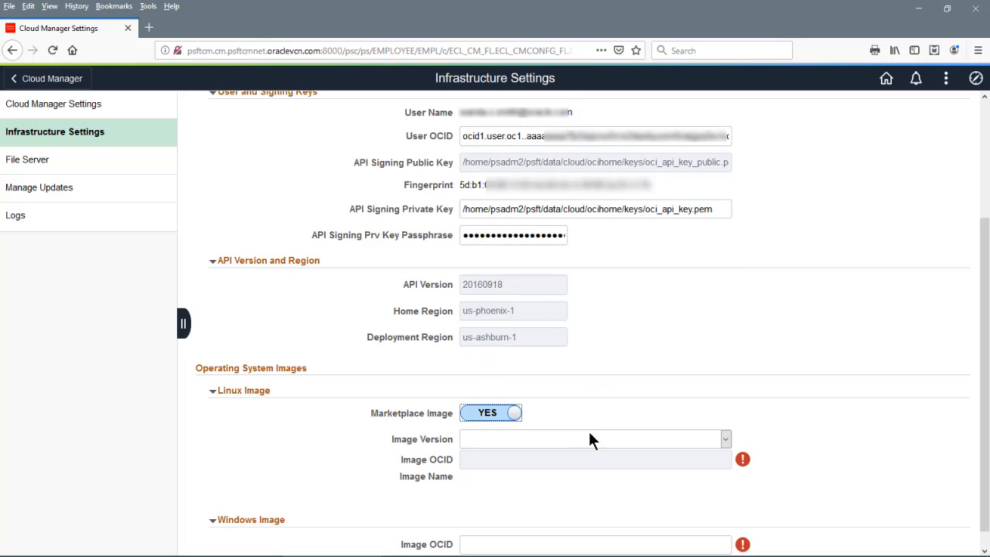
click(722, 438)
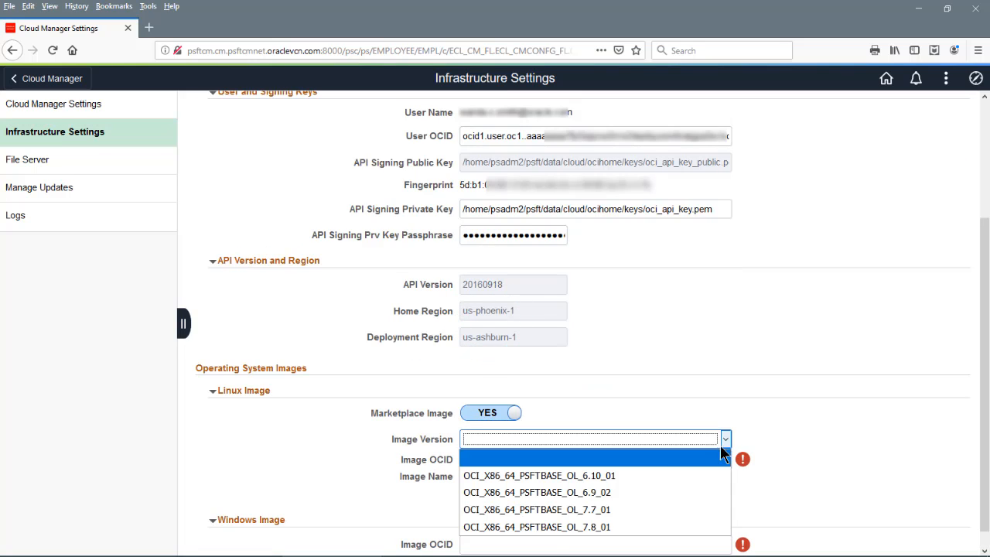
click(549, 534)
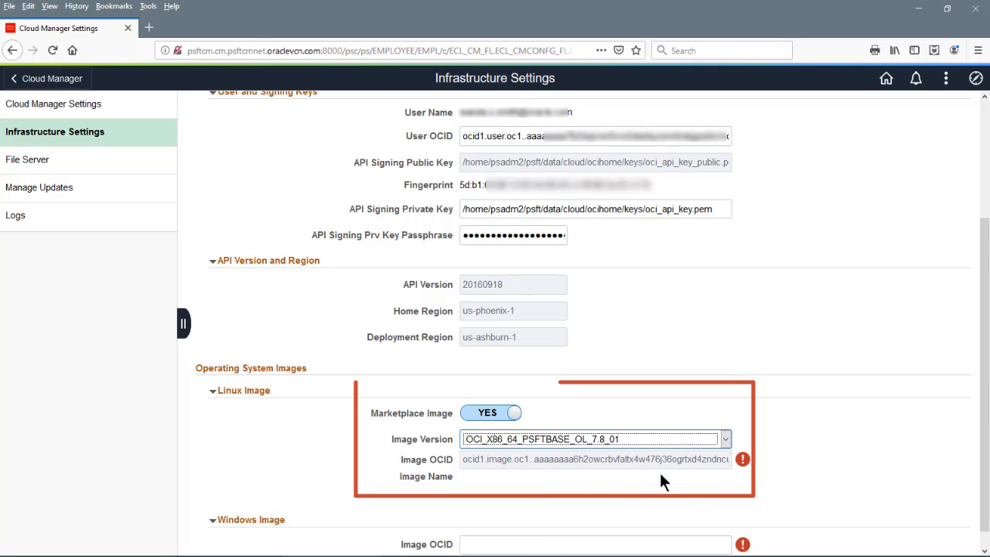
drag(984, 507, 984, 551)
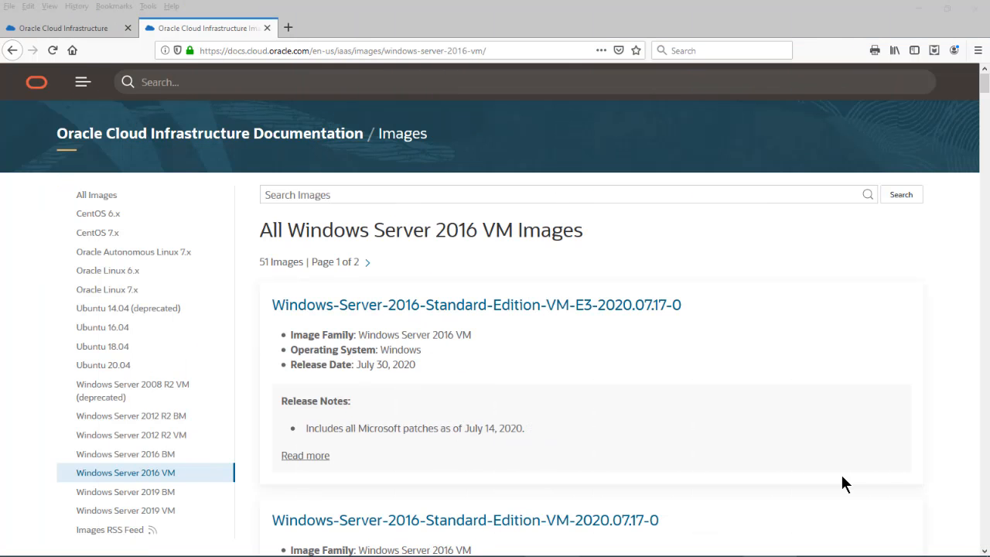
Open the 2020.07.17-0 Windows Server 2016 image details and select its us-ashburn-1 OCID
scroll(841, 472, down, 1)
scroll(840, 480, down, 3)
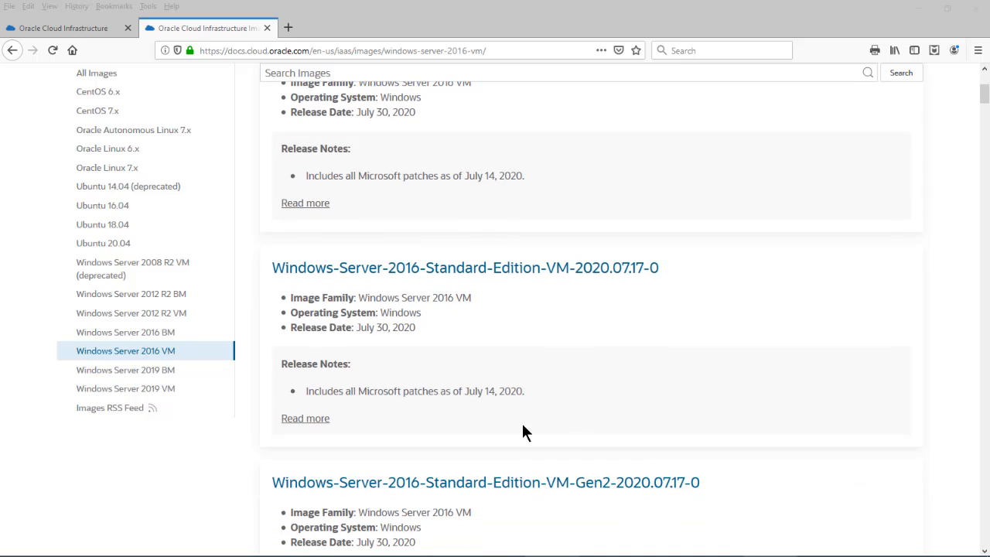
click(317, 423)
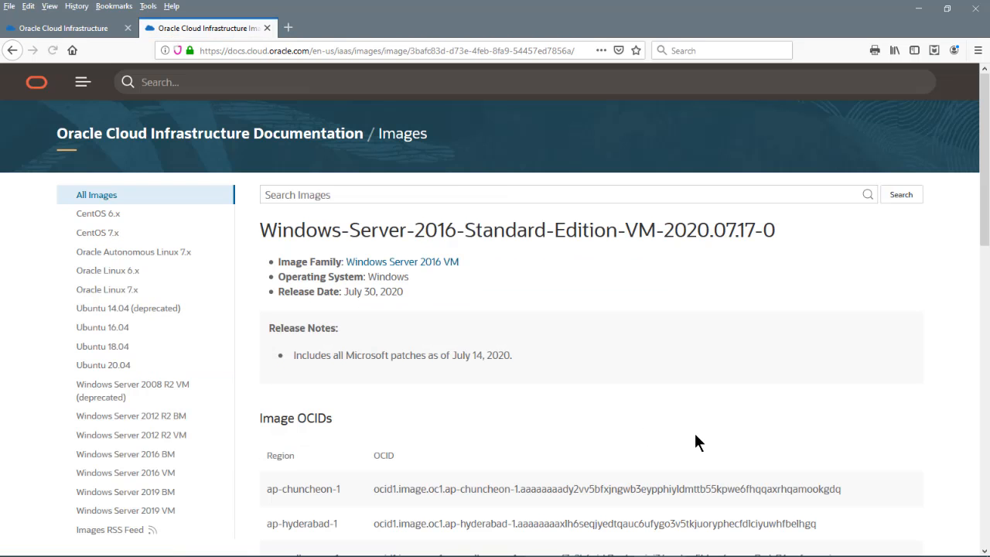
scroll(695, 435, down, 3)
scroll(695, 436, down, 2)
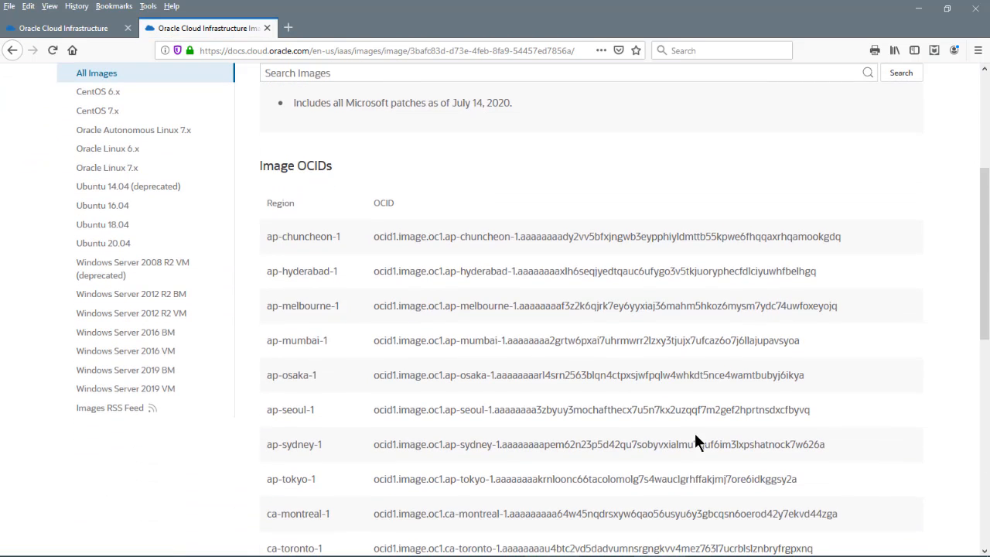
scroll(695, 435, down, 5)
scroll(695, 437, down, 3)
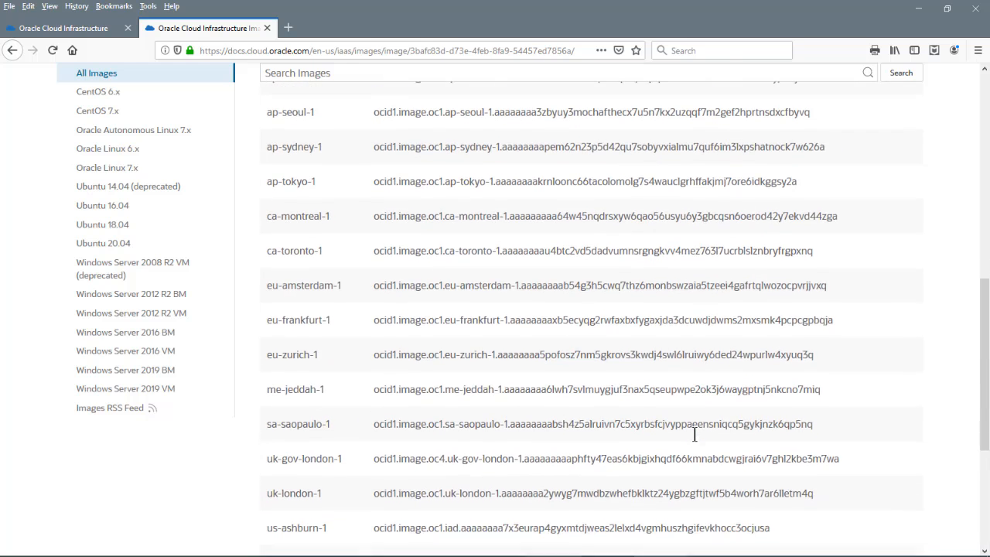
scroll(695, 435, down, 1)
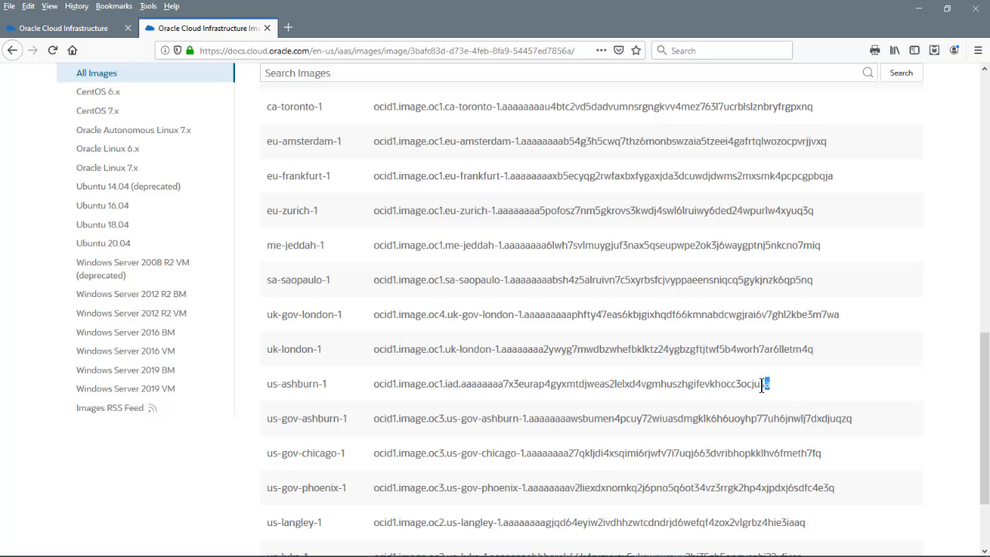
drag(770, 383, 375, 383)
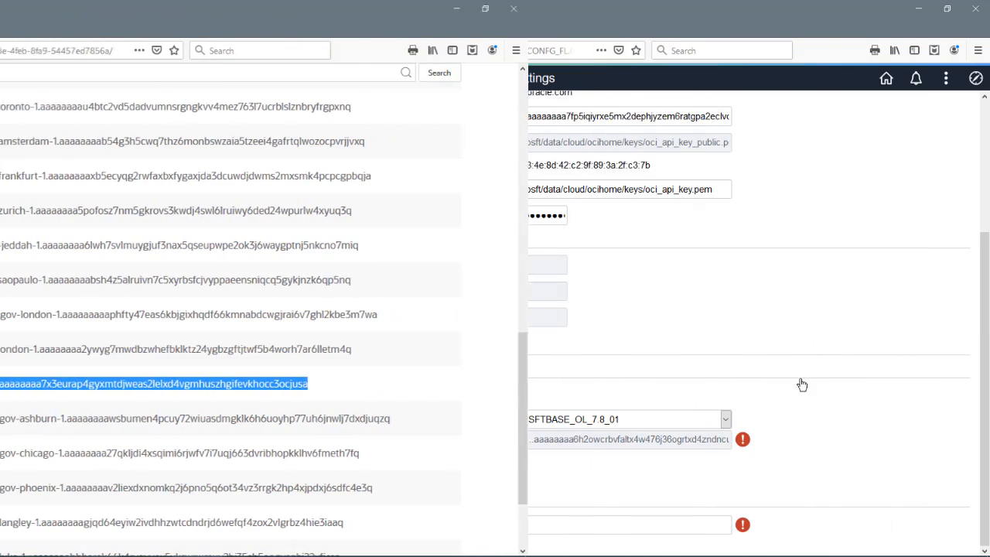
Paste the copied OCID into Windows Image OCID, save, then trigger Refresh OCI Metadata
click(666, 520)
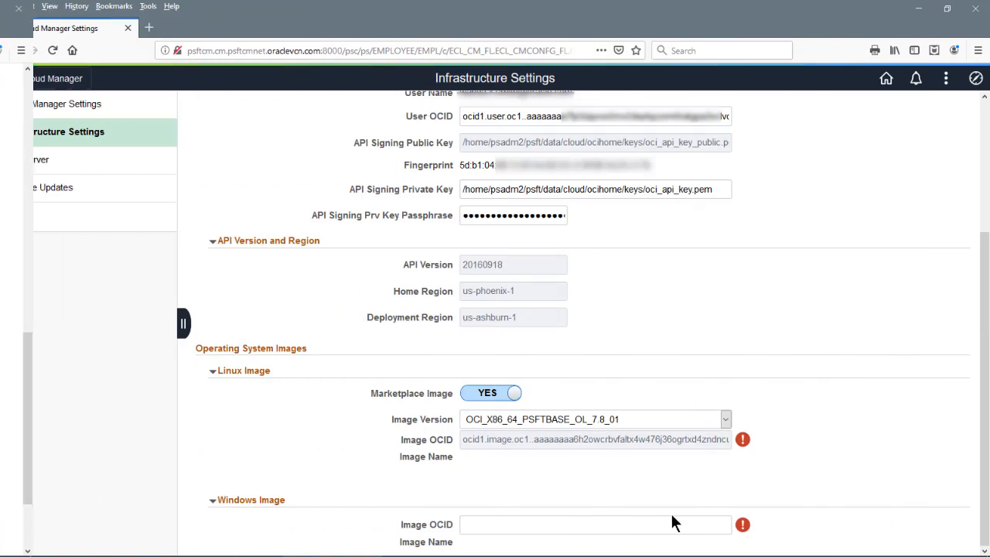
key(ctrl+v)
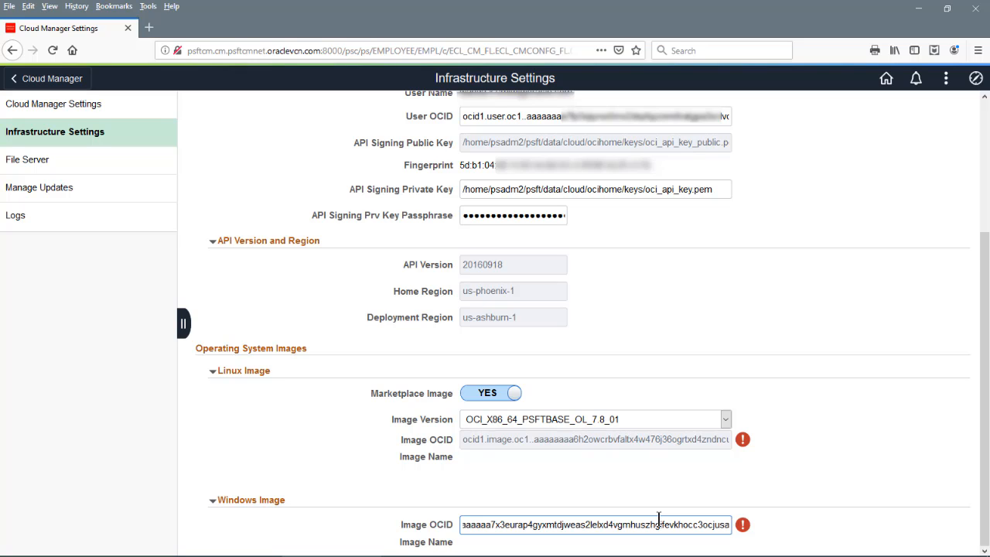
scroll(834, 436, up, 5)
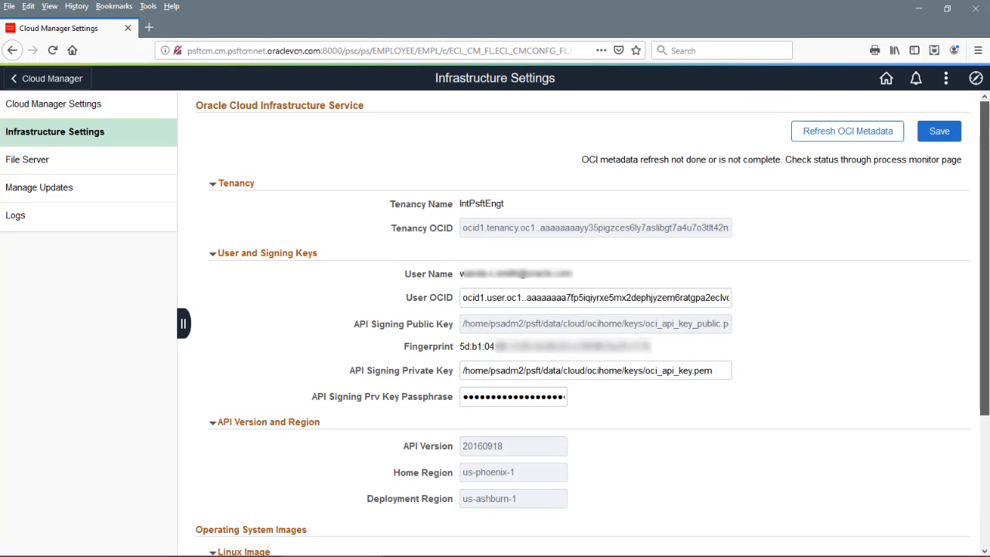
click(937, 131)
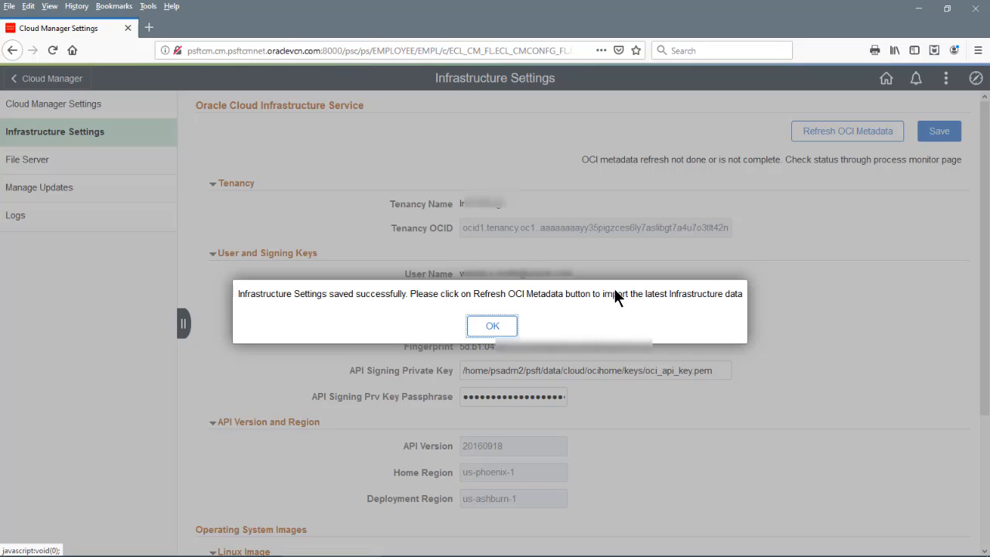
click(493, 326)
click(817, 133)
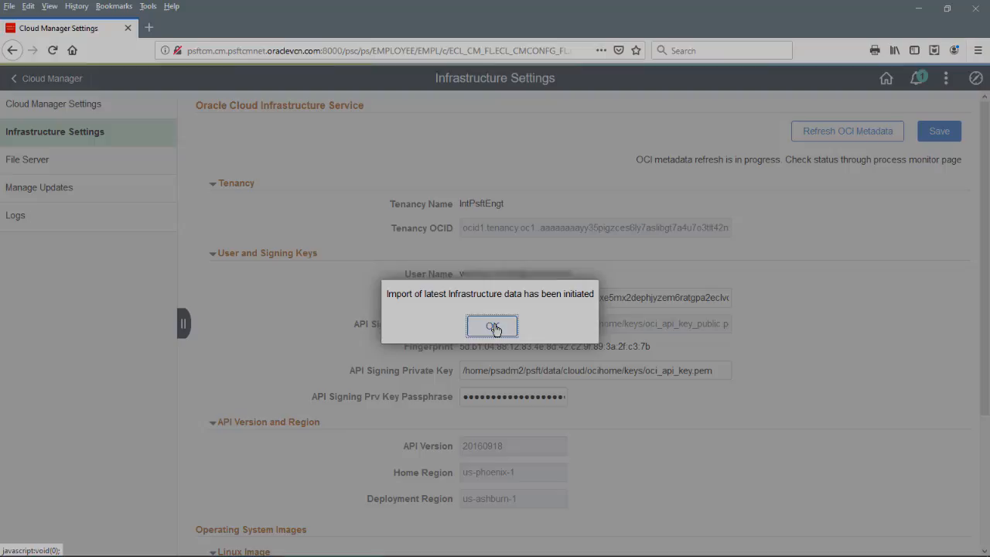
click(493, 326)
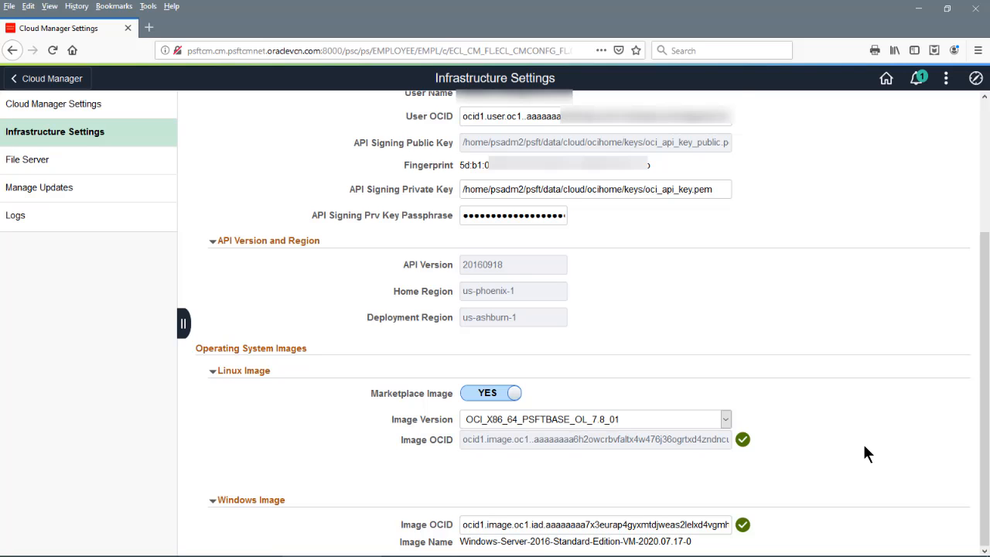
Go to the File Server page from Cloud Manager's left menu
scroll(865, 454, up, 5)
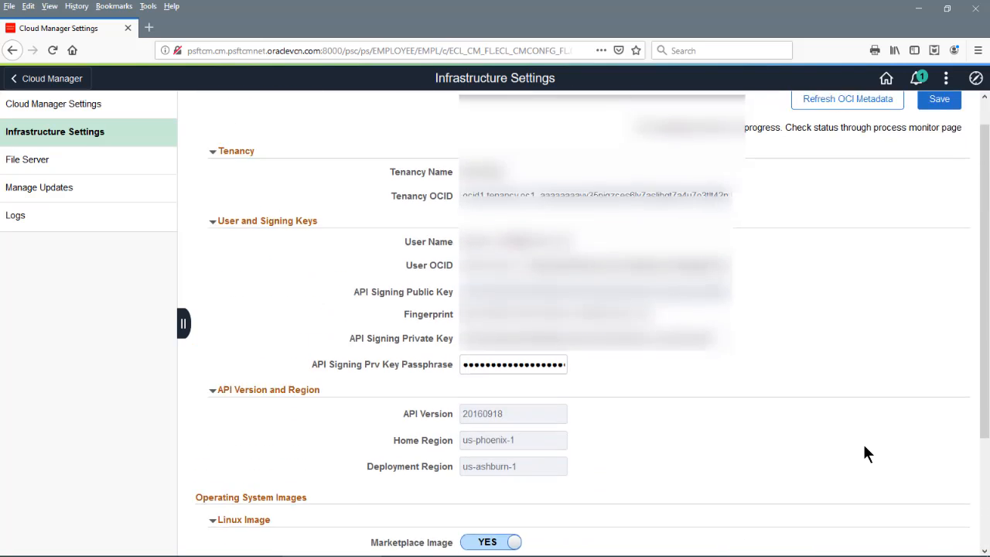
click(55, 167)
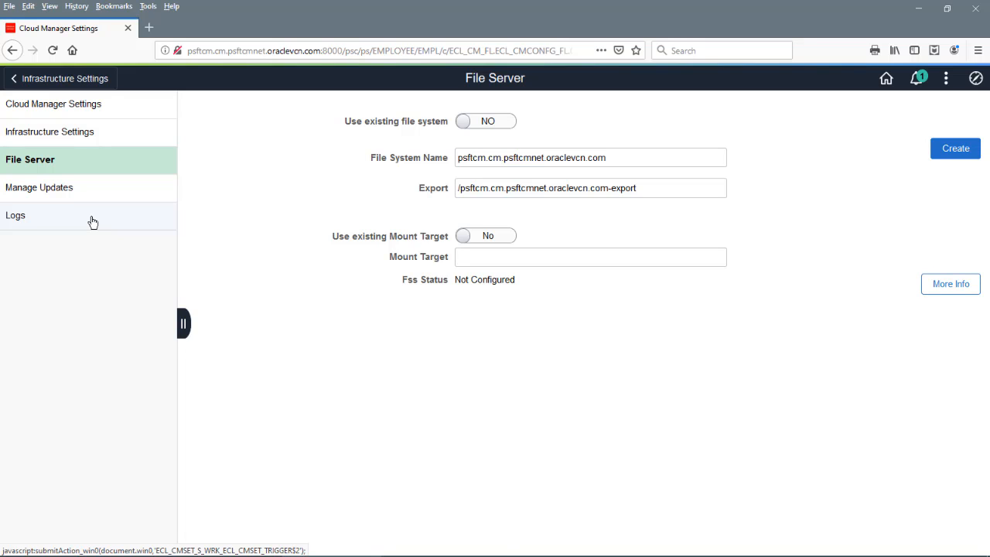
Create the file system with mount target cm-mount-target and check the task progress
text(cm-mount)
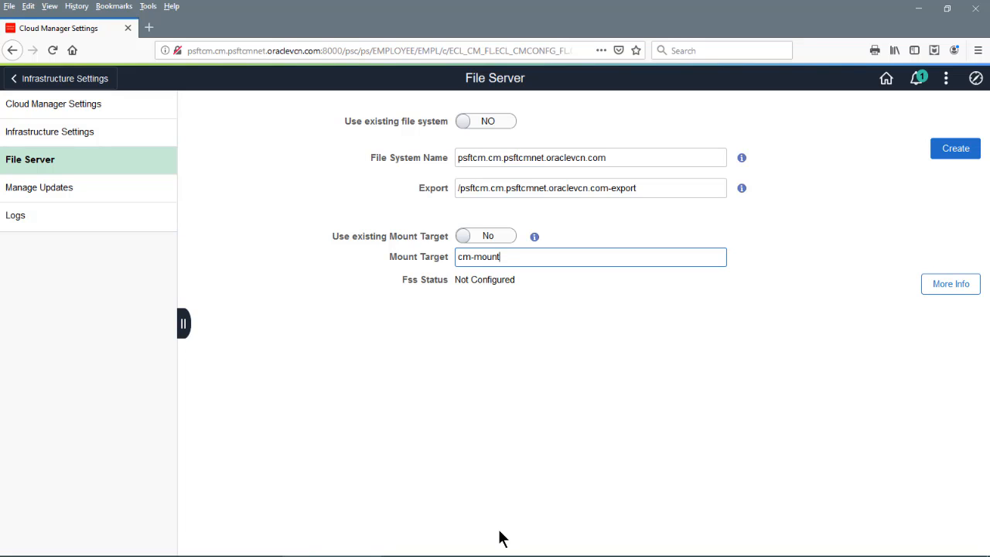
text(-target)
click(952, 156)
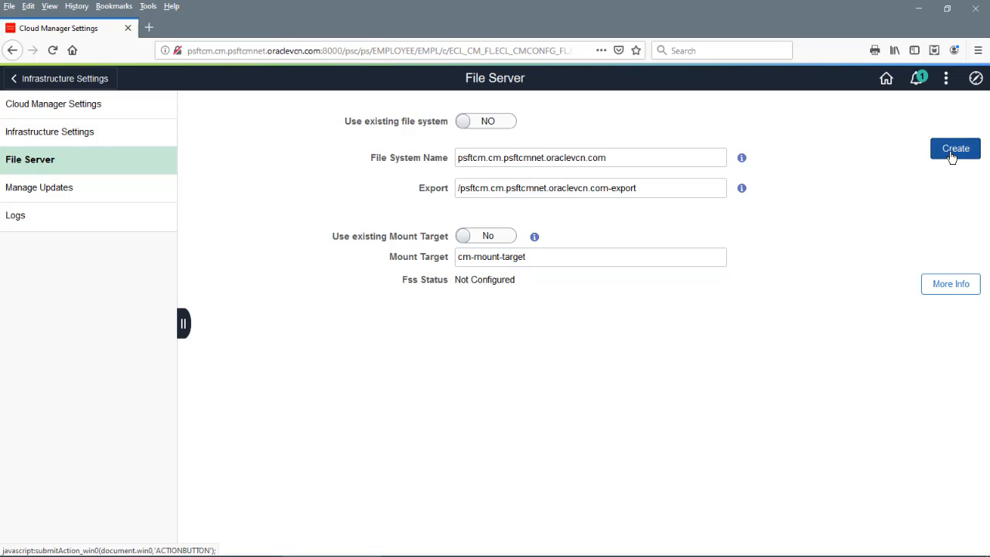
click(938, 289)
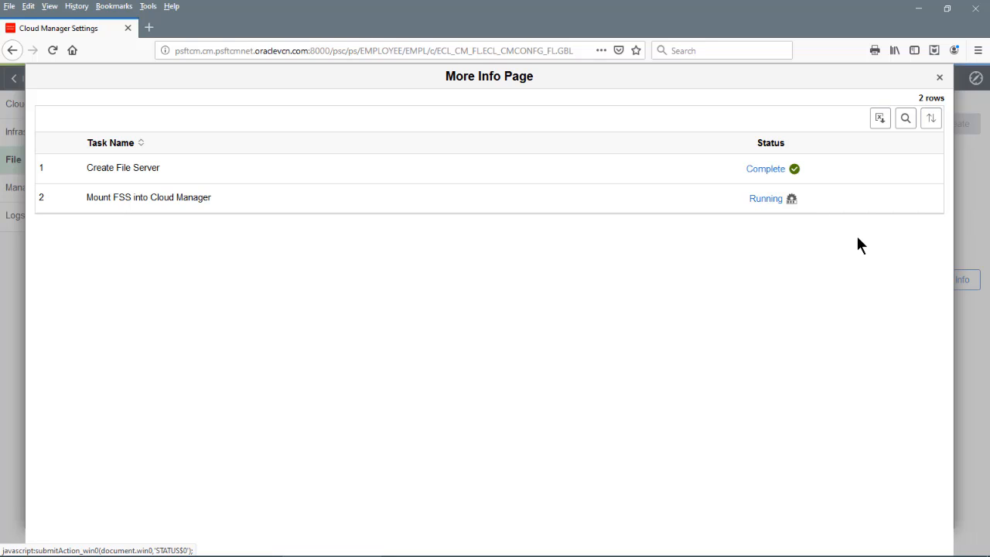
click(939, 77)
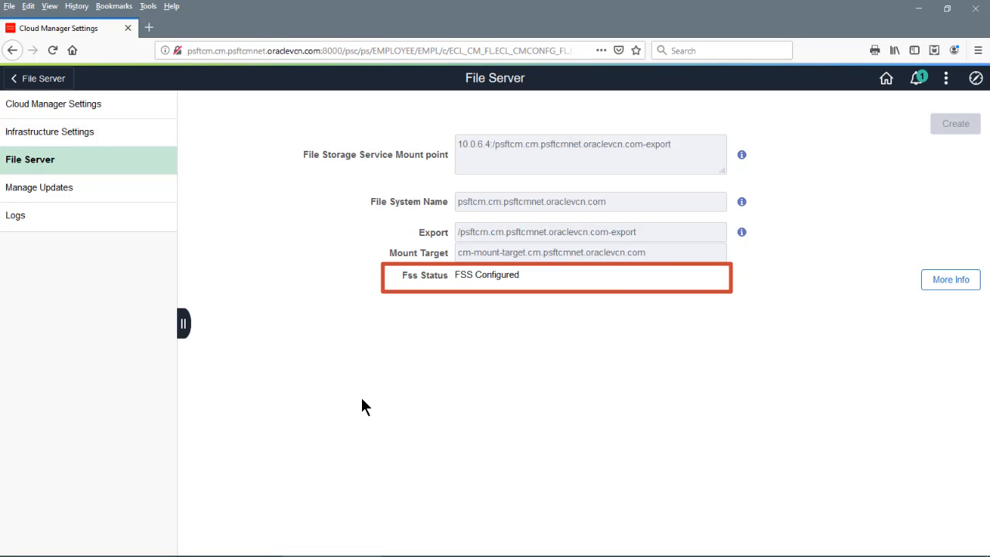
View out.log from the MOUNT_FSS_instance_100_20200810_185257 file server log directory
click(29, 219)
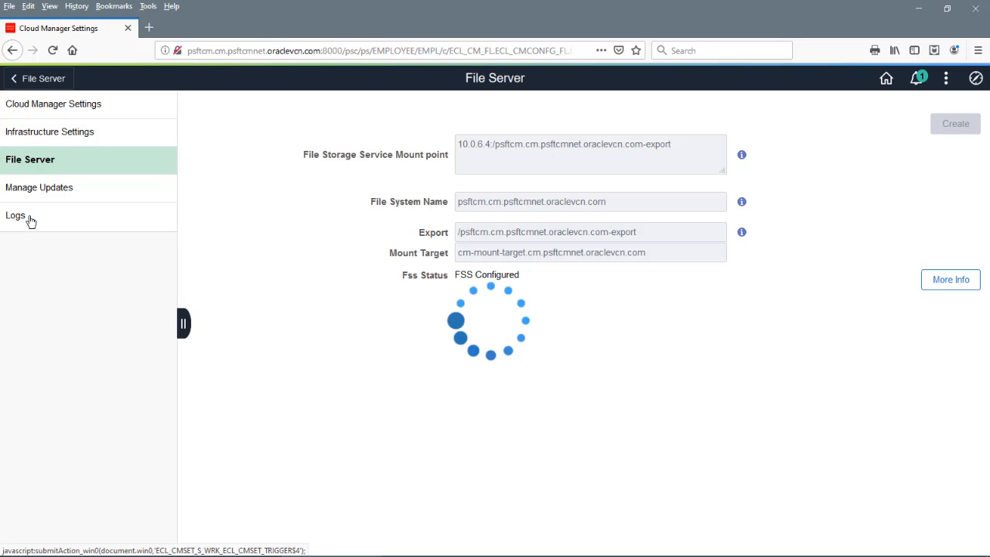
click(664, 132)
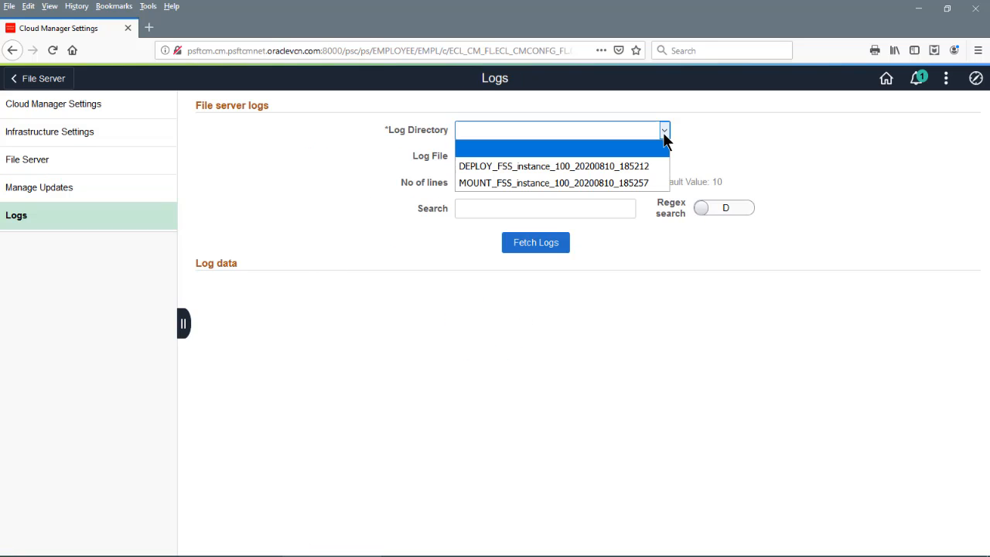
click(619, 182)
click(542, 157)
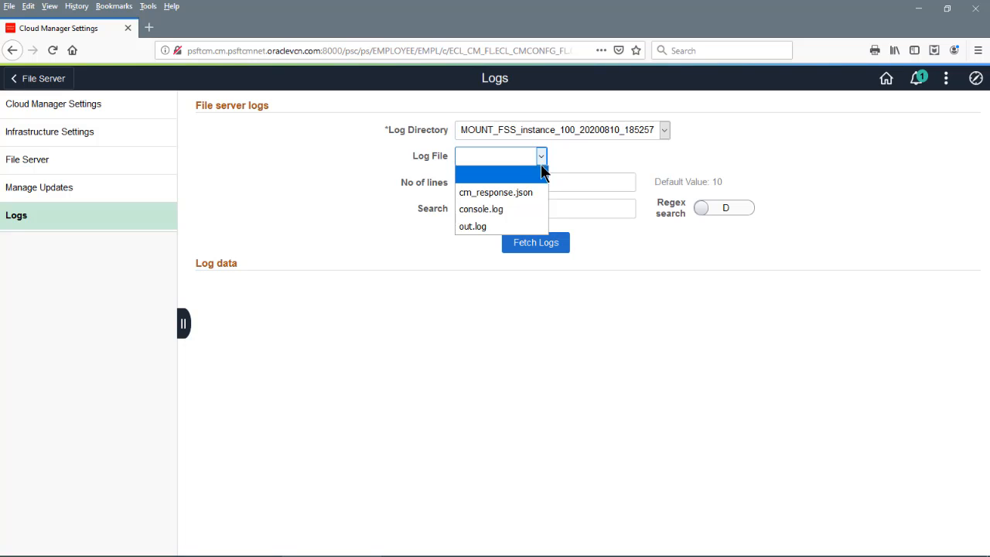
click(504, 229)
click(525, 246)
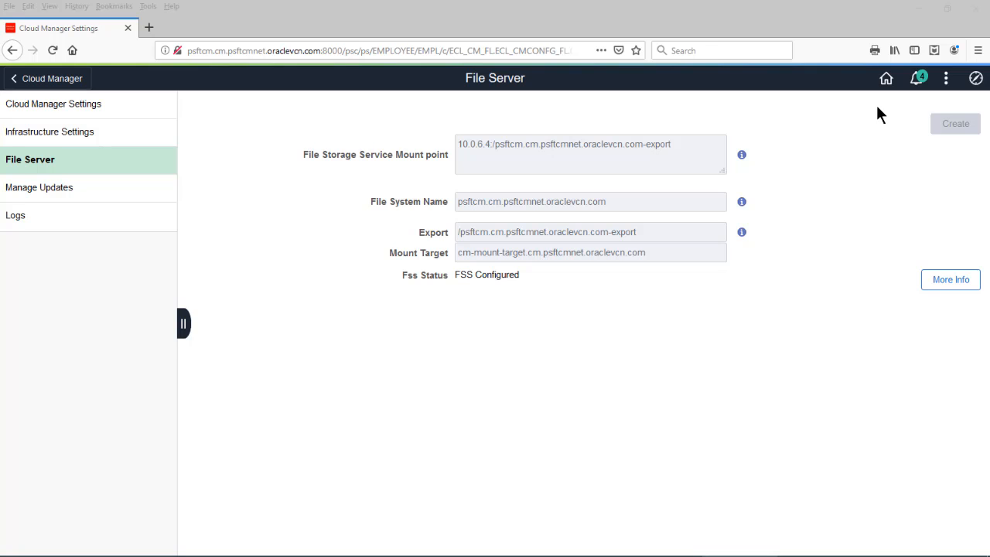
From the Cloud Manager homepage, go to the Repository's Download Subscriptions and list unsubscribed channels
click(885, 79)
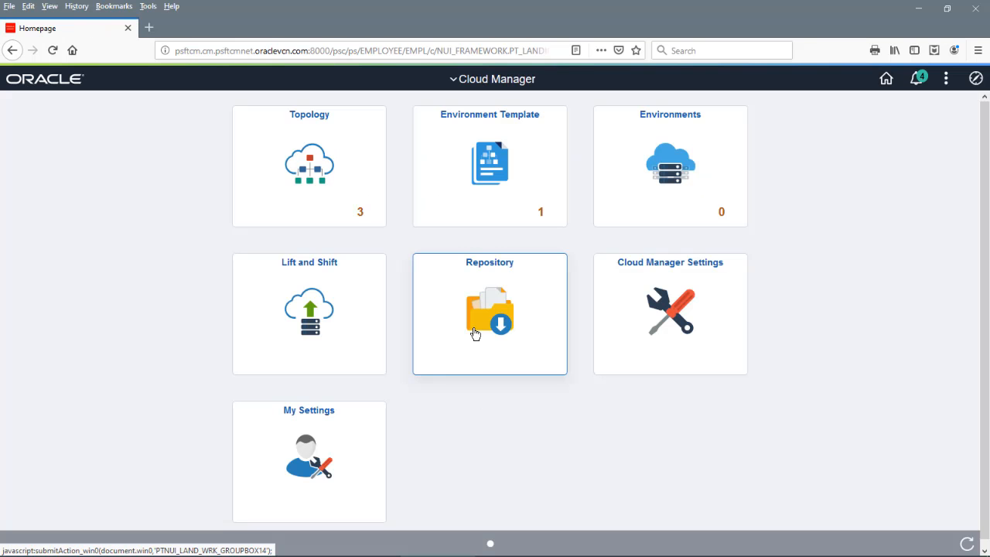
click(475, 333)
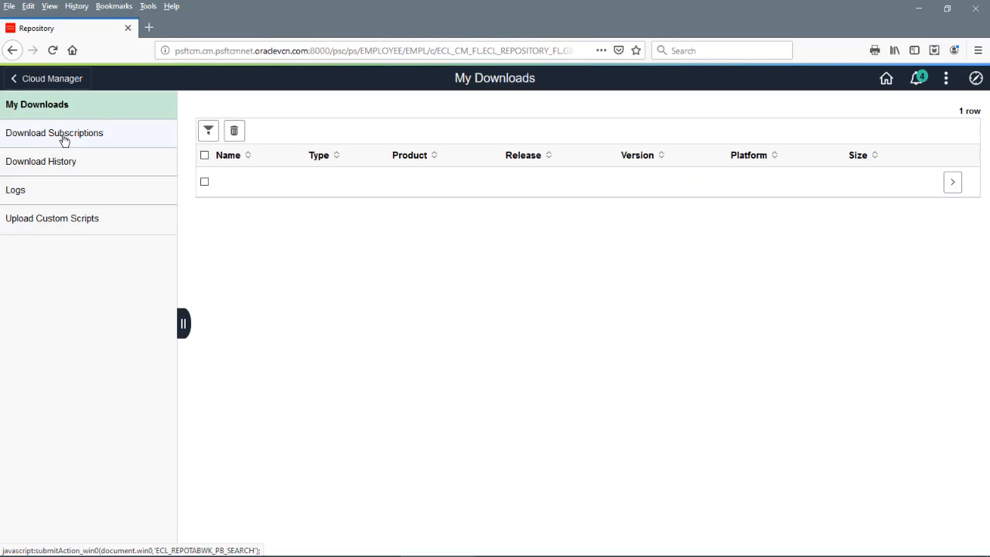
click(64, 134)
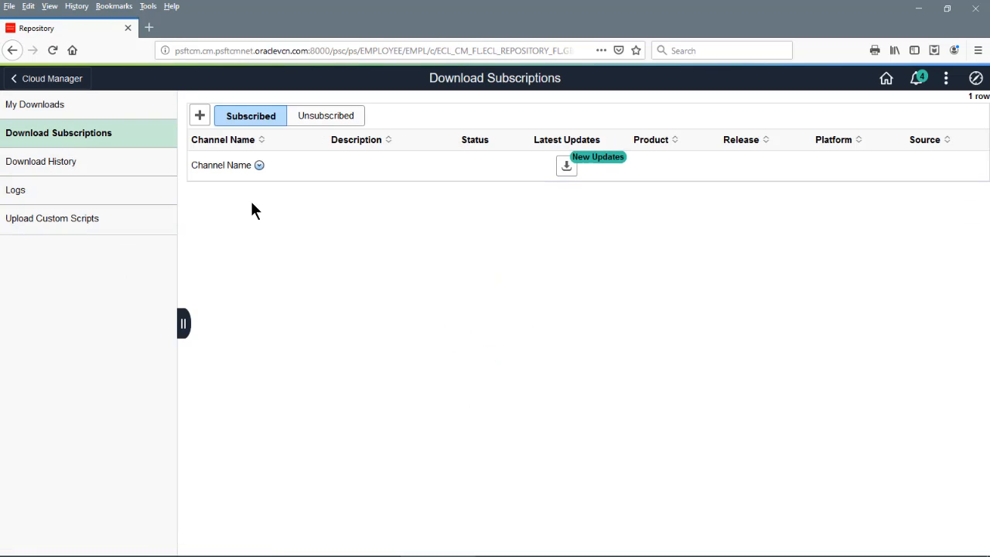
click(326, 118)
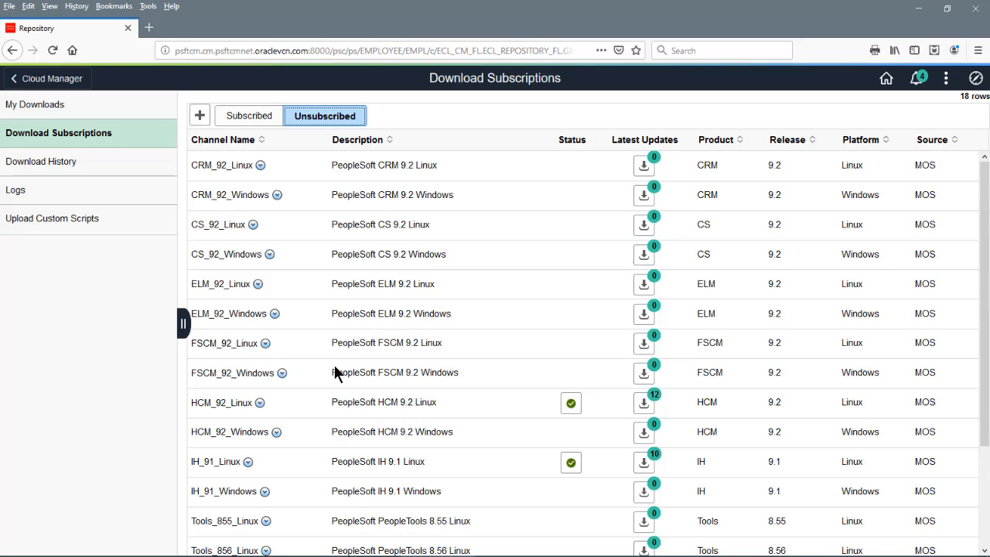
Subscribe to IH_91_Linux, HCM_92_Linux and Tools_858_Linux with the default filter, then view subscribed channels
click(247, 463)
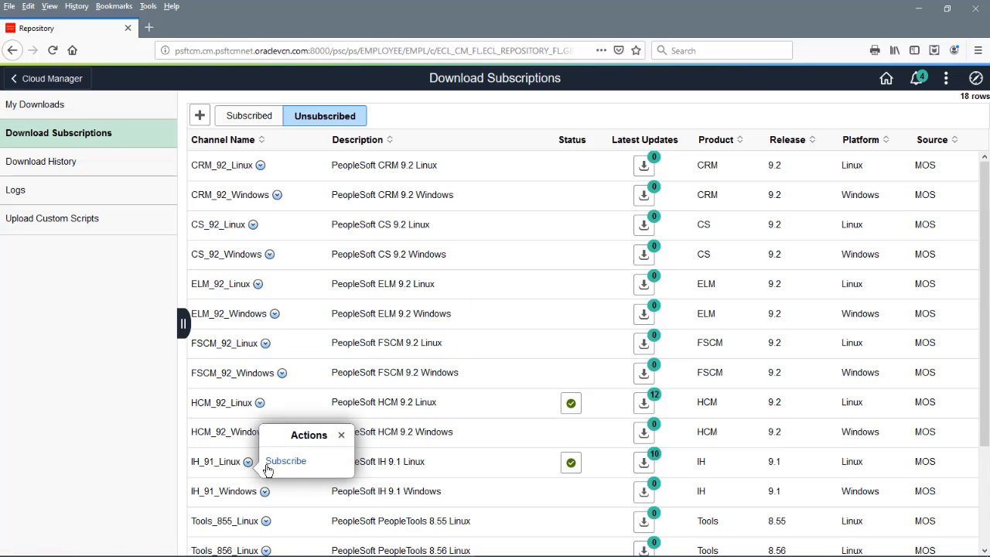
click(270, 461)
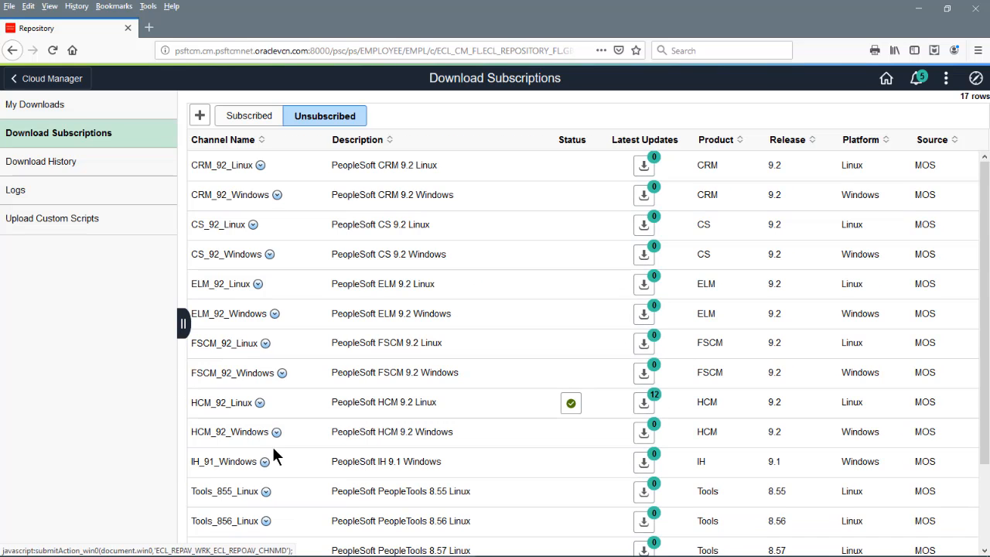
click(261, 403)
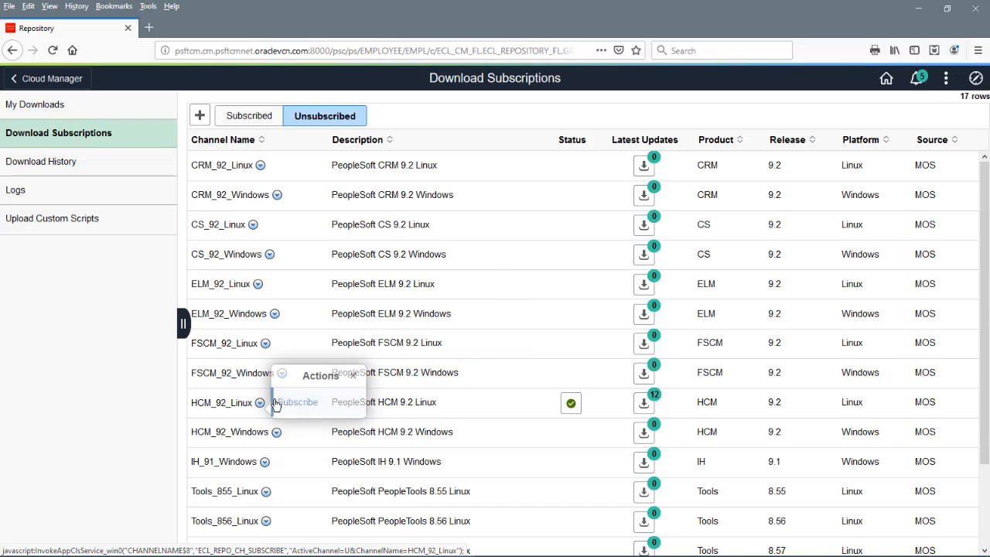
click(278, 402)
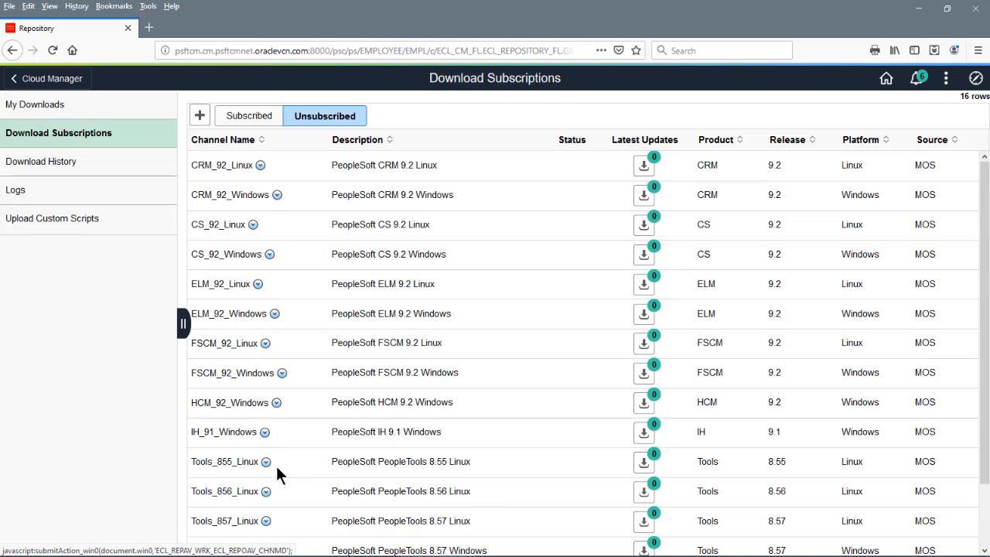
scroll(276, 468, down, 2)
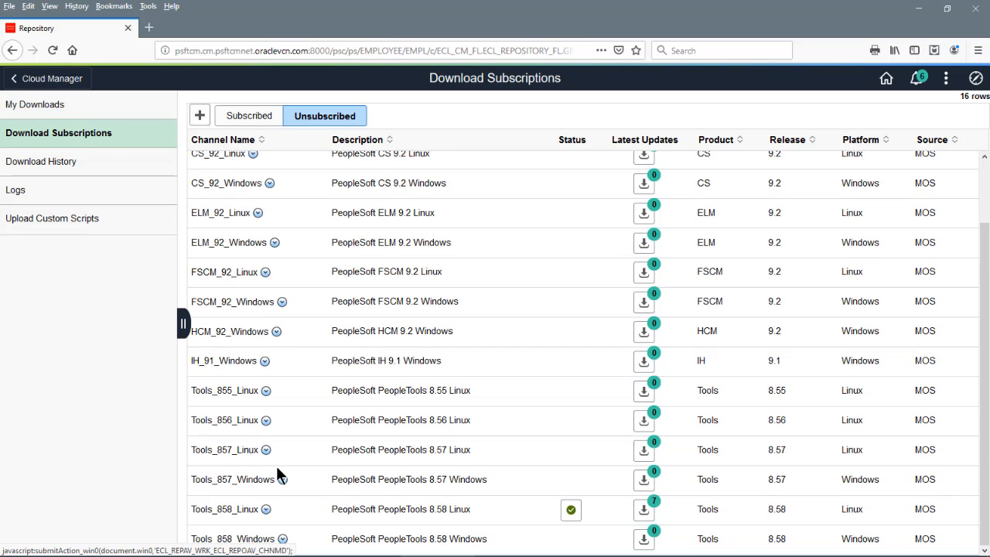
click(265, 508)
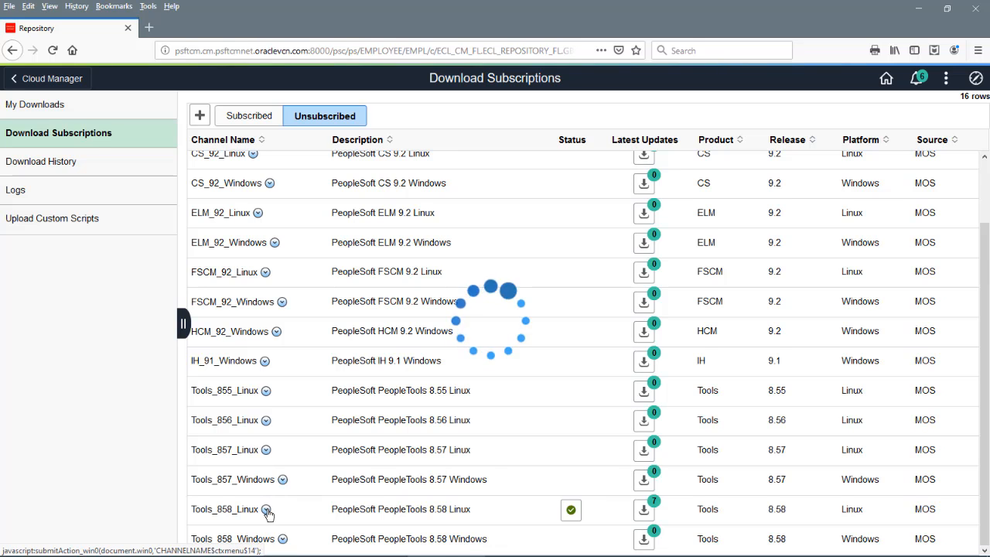
click(300, 510)
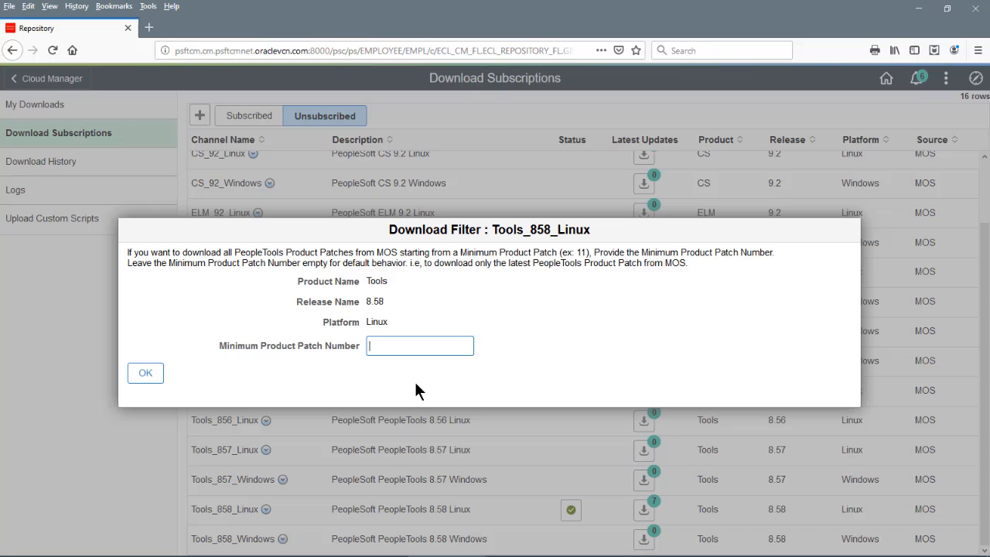
click(150, 374)
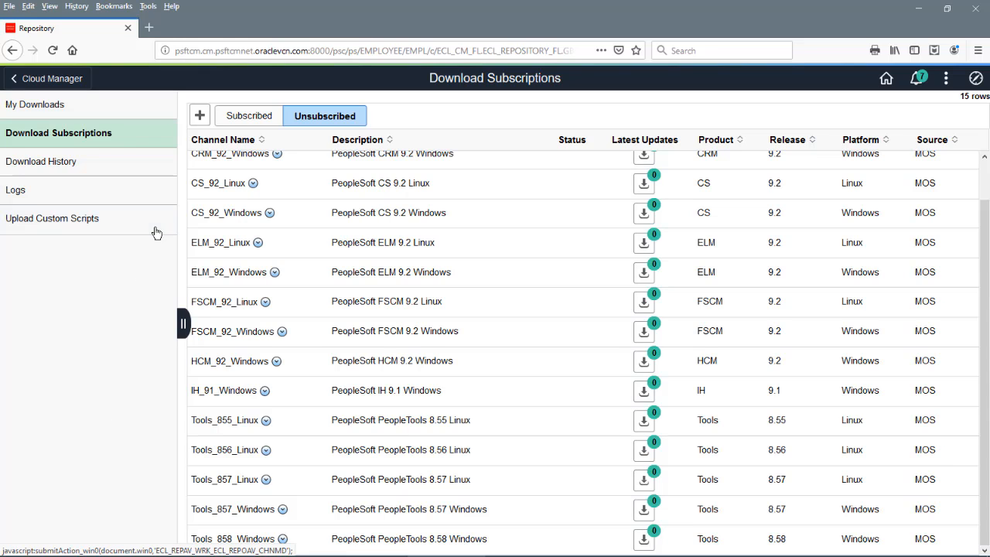
click(232, 116)
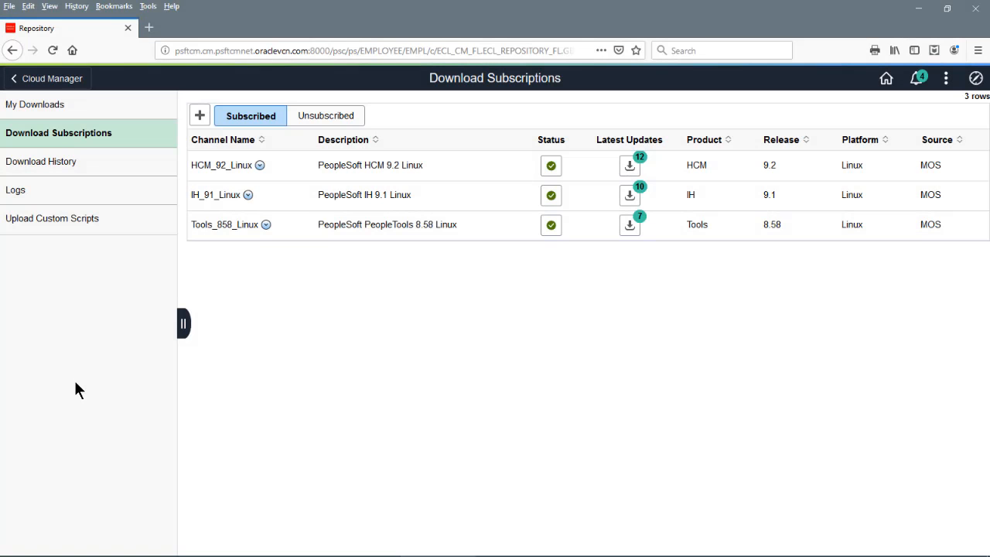
Open Download History and review the HCM_92_Linux patch list before closing it
click(48, 167)
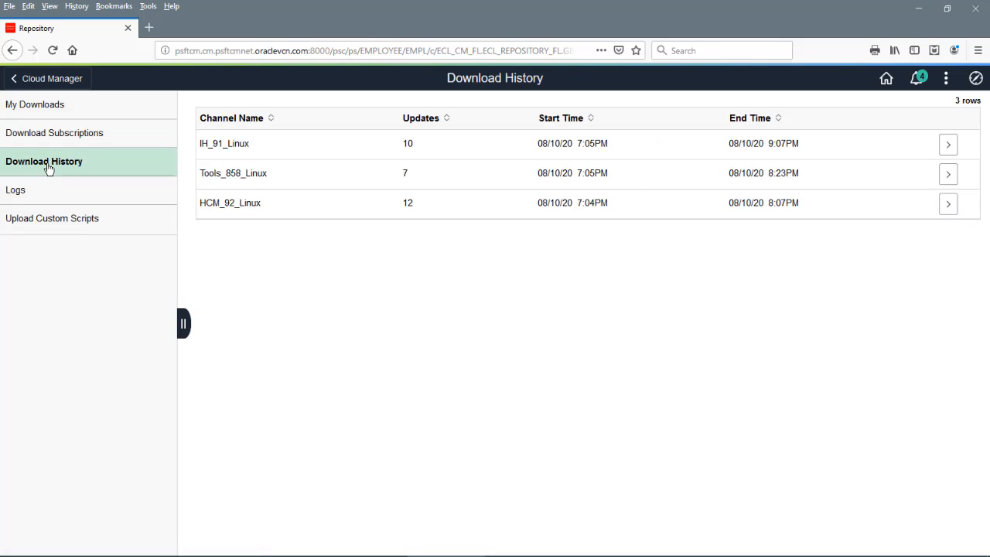
click(948, 203)
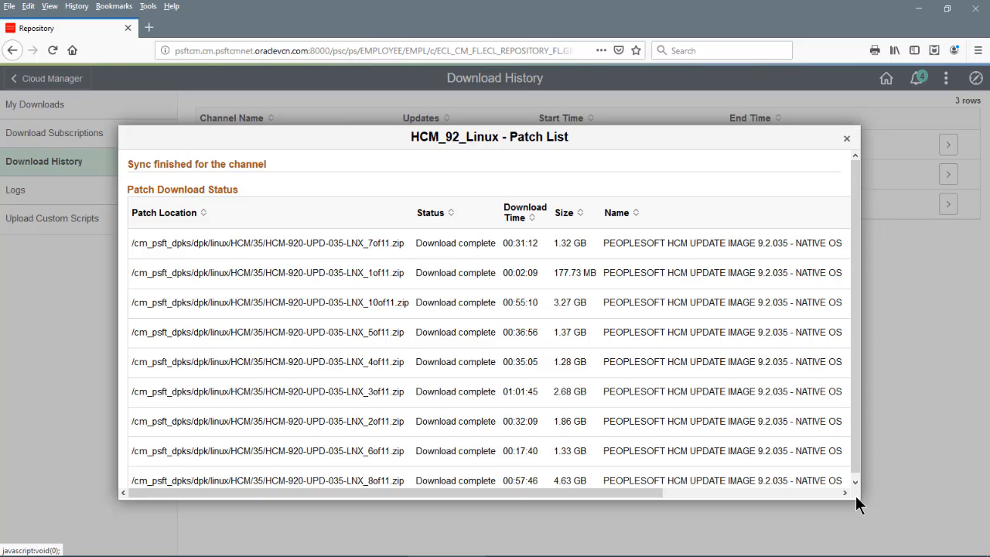
scroll(845, 397, down, 1)
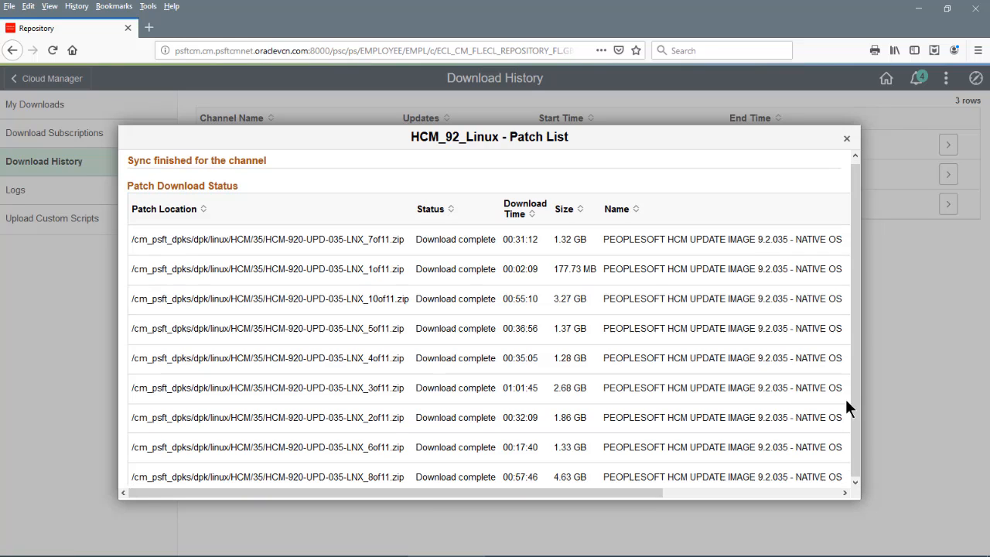
click(847, 142)
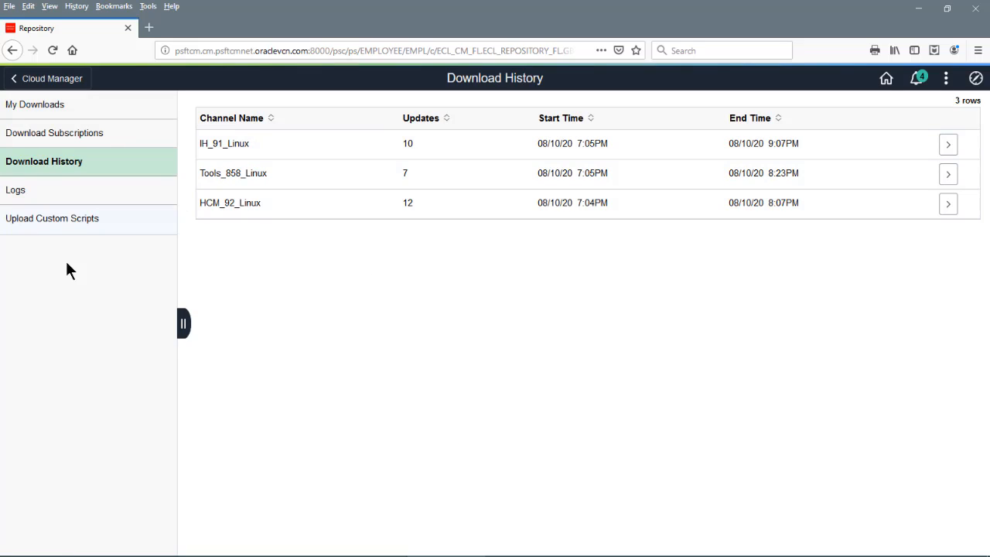
Open My Downloads with all columns shown and review the IH Update Image 9.1.011 details and fixed bugs
click(57, 110)
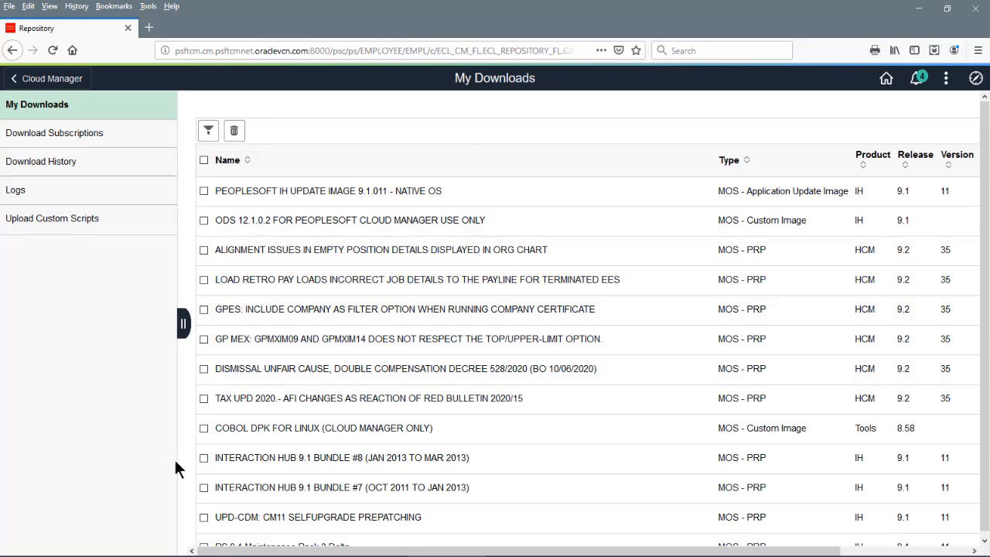
click(183, 328)
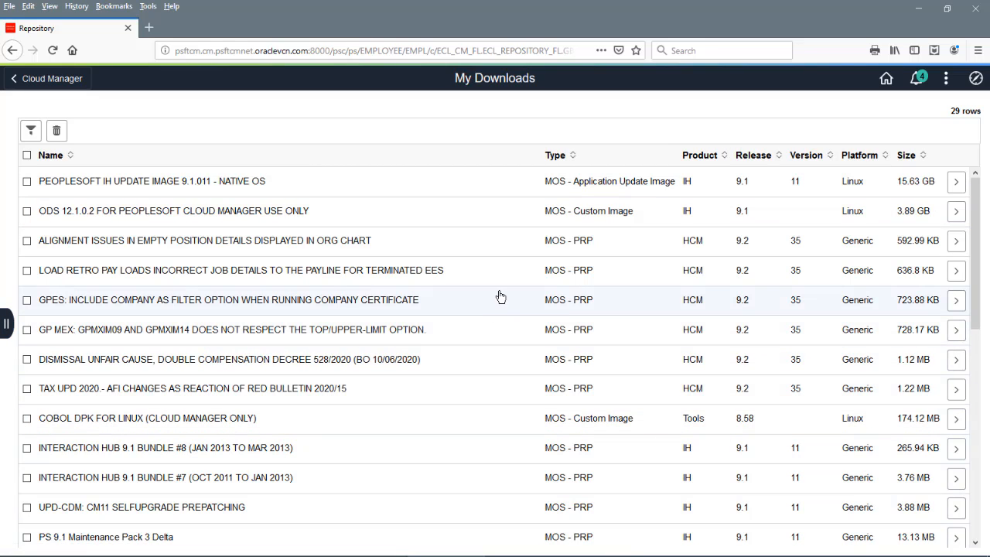
click(956, 186)
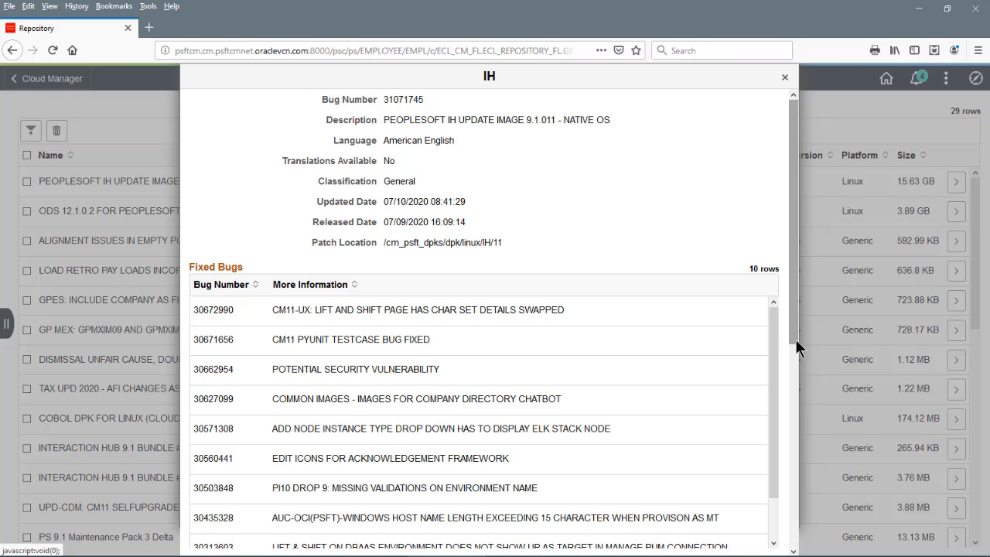
scroll(795, 339, down, 1)
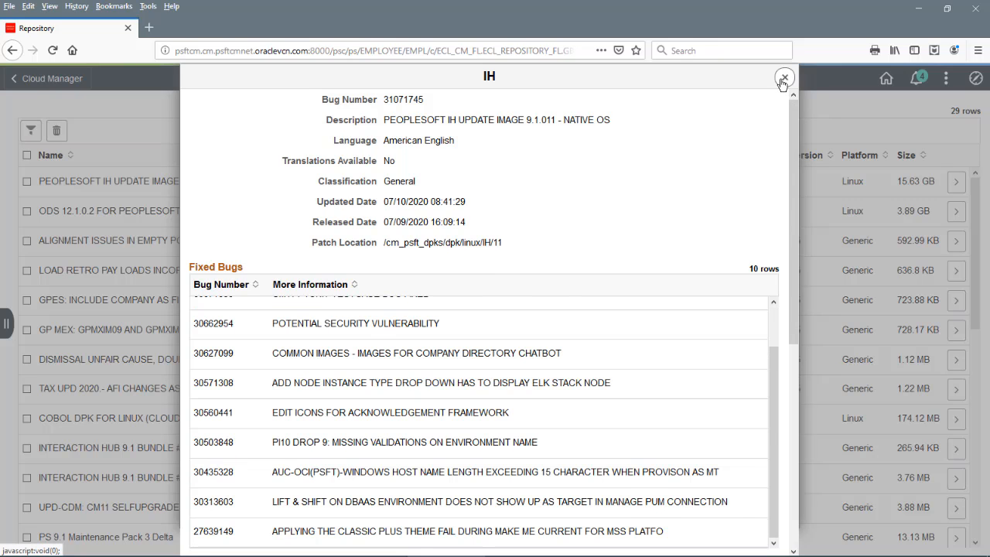
click(784, 77)
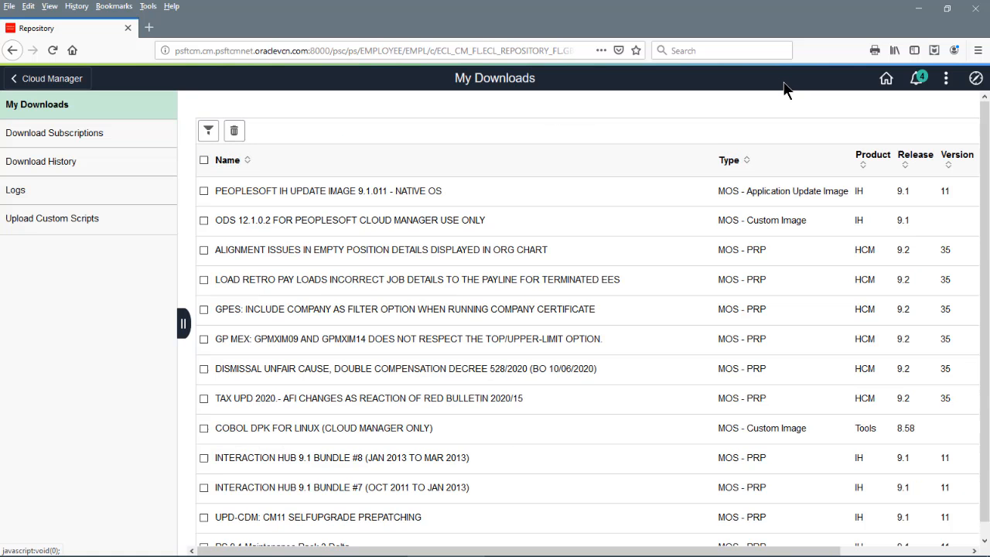
click(207, 133)
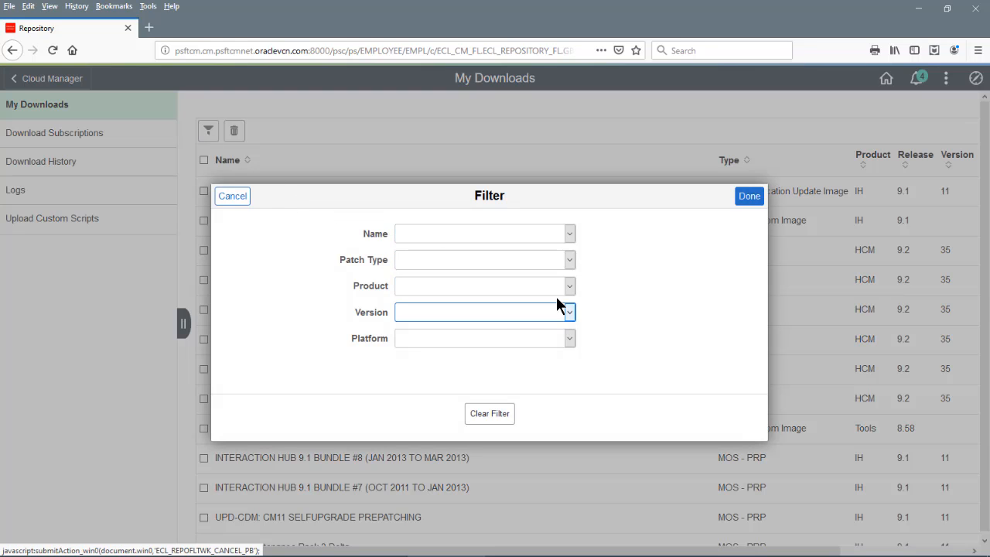
click(569, 259)
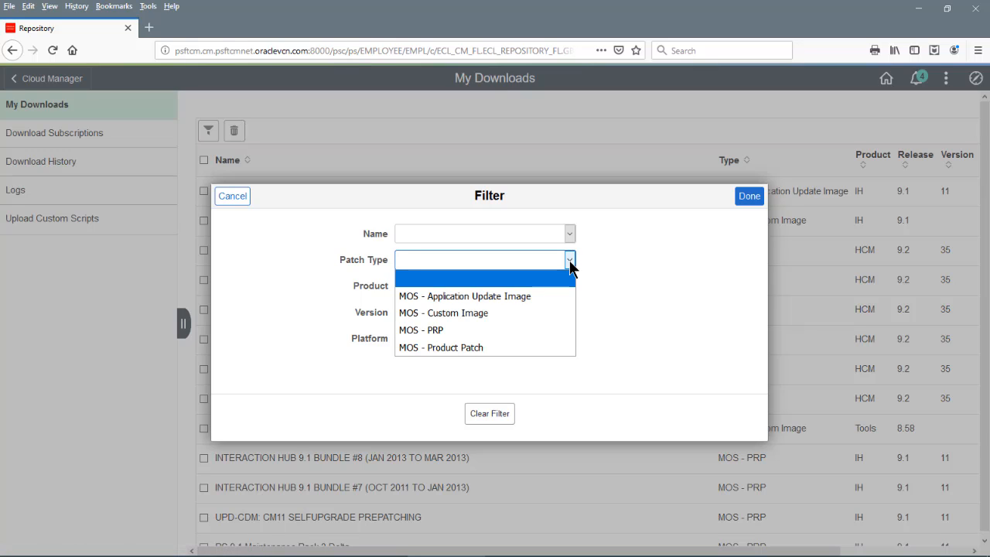
click(526, 297)
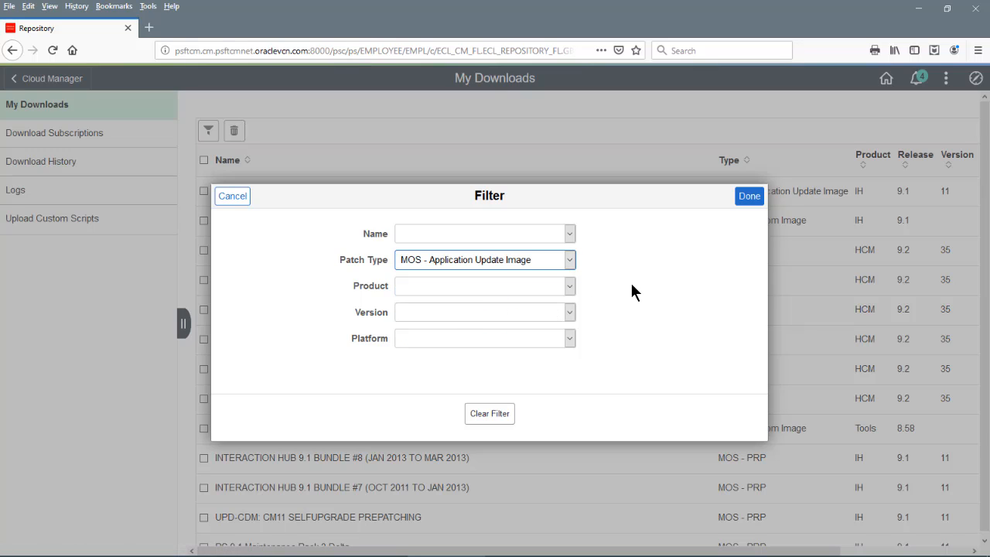
click(745, 199)
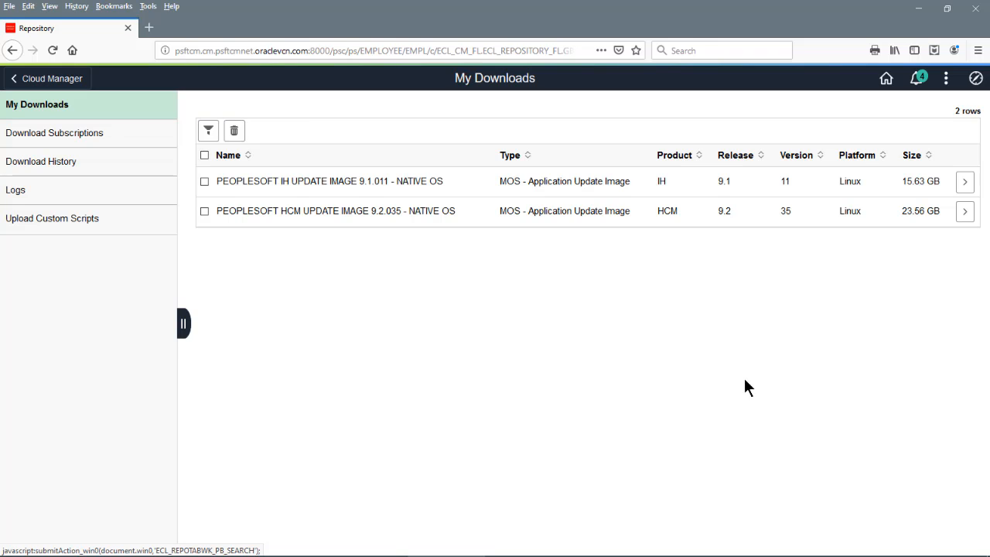
click(208, 130)
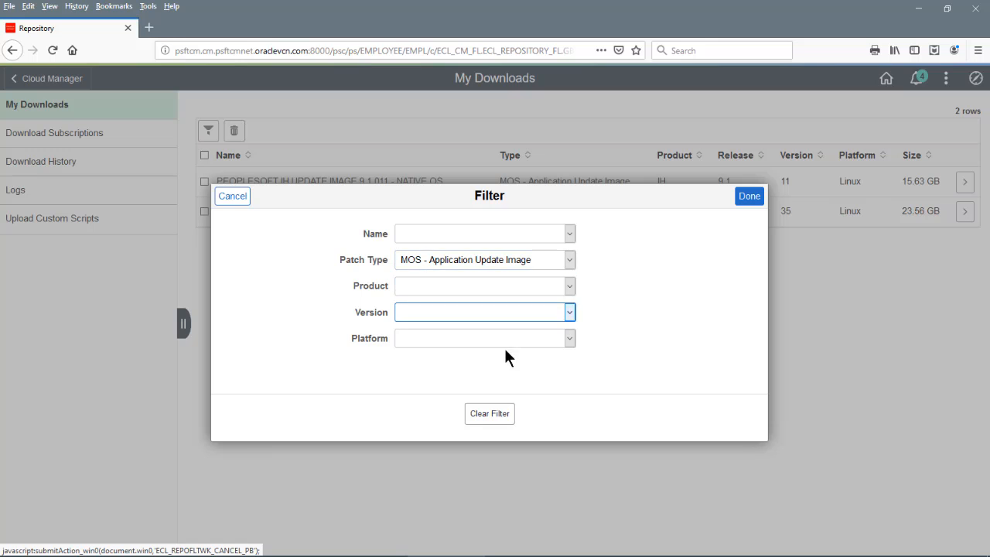
click(485, 415)
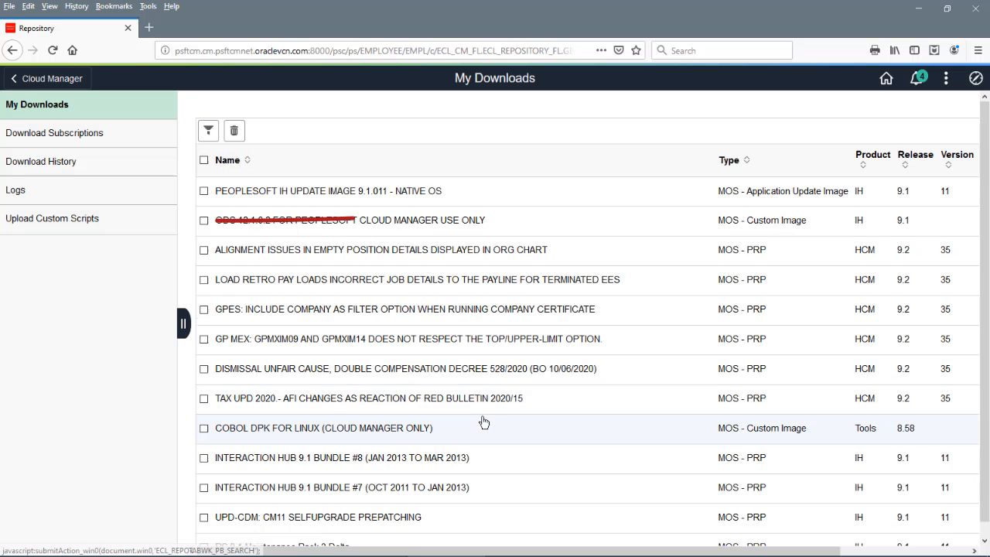